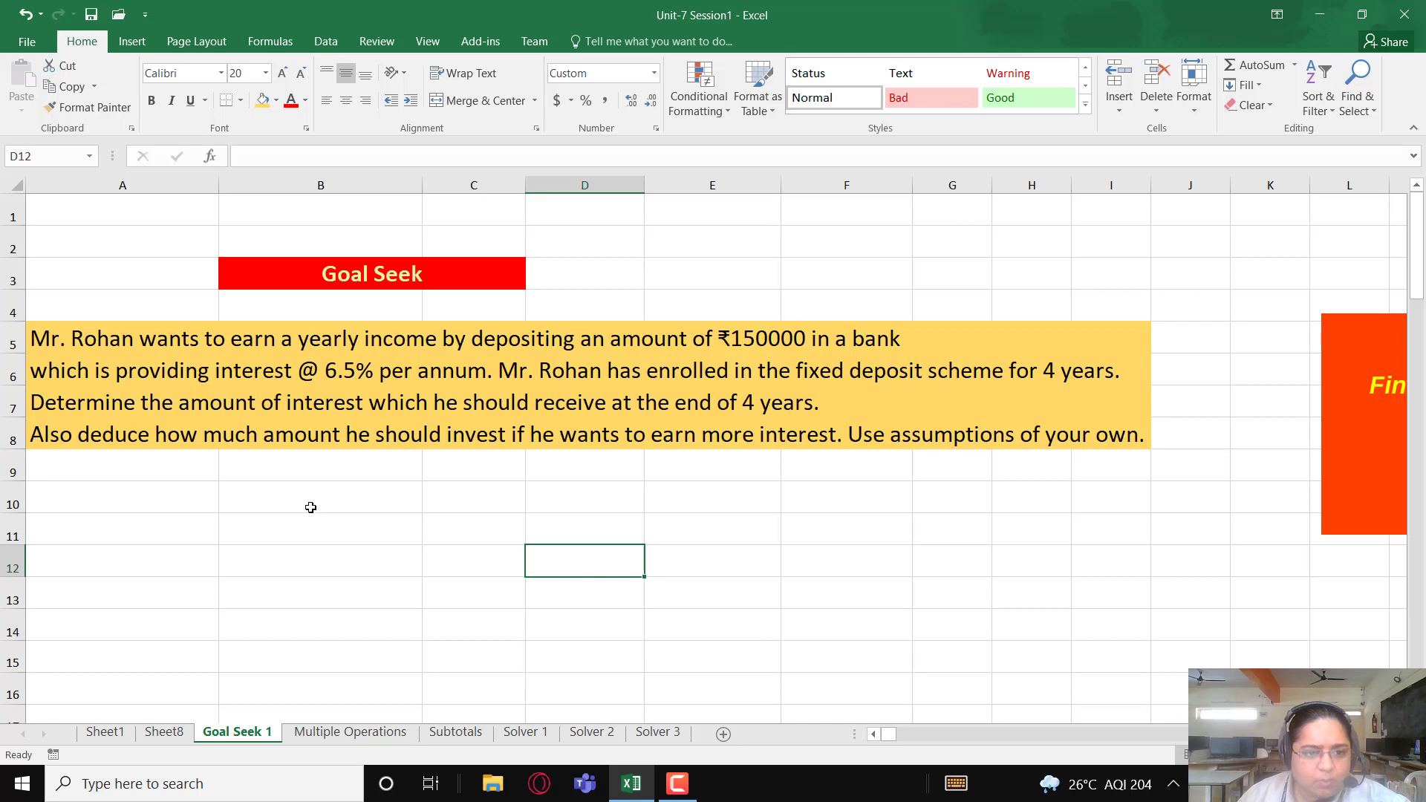
# - Enter the label "Amount deposited (P)" in B10 with 150000 in C10, and widen column B to fit the label
pyautogui.click(308, 504)
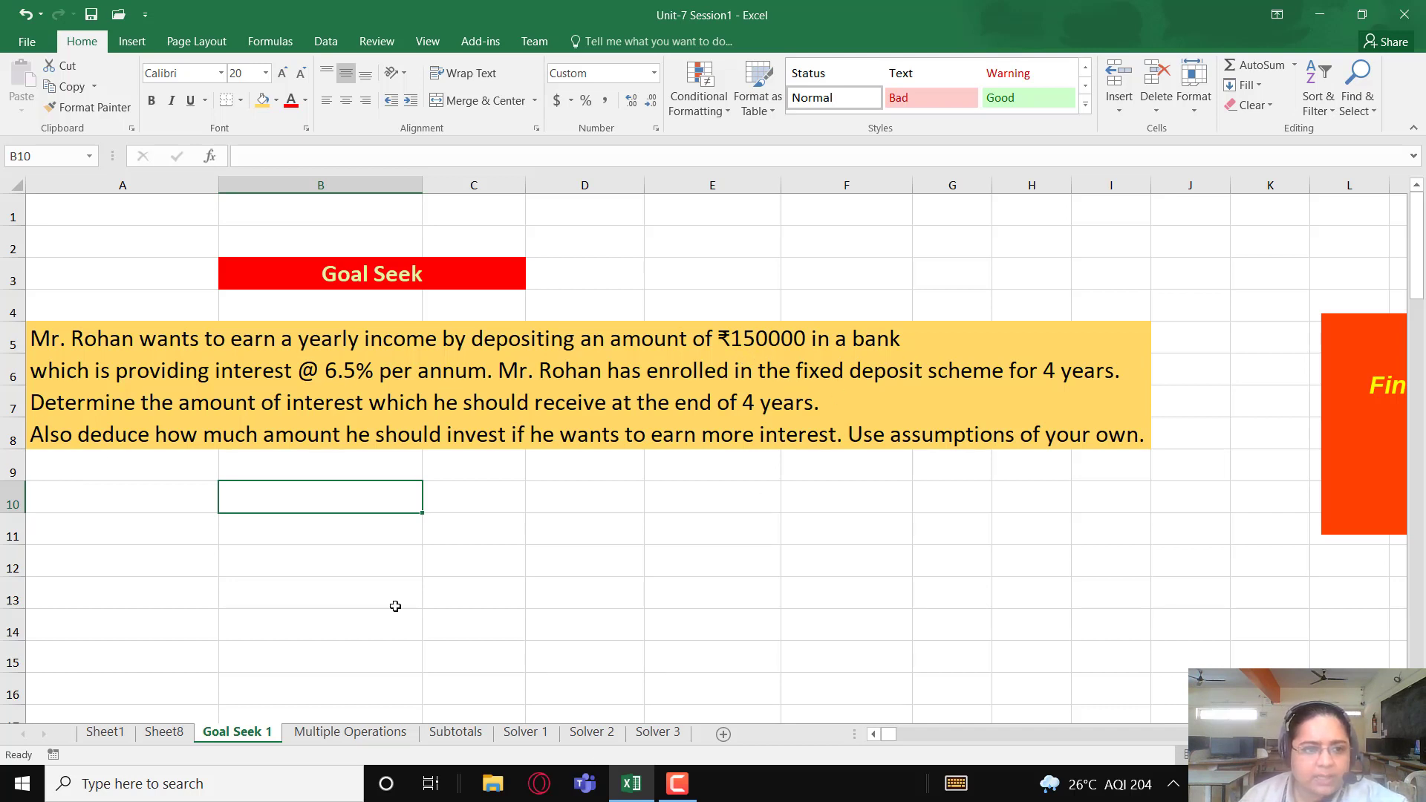
pyautogui.click(668, 789)
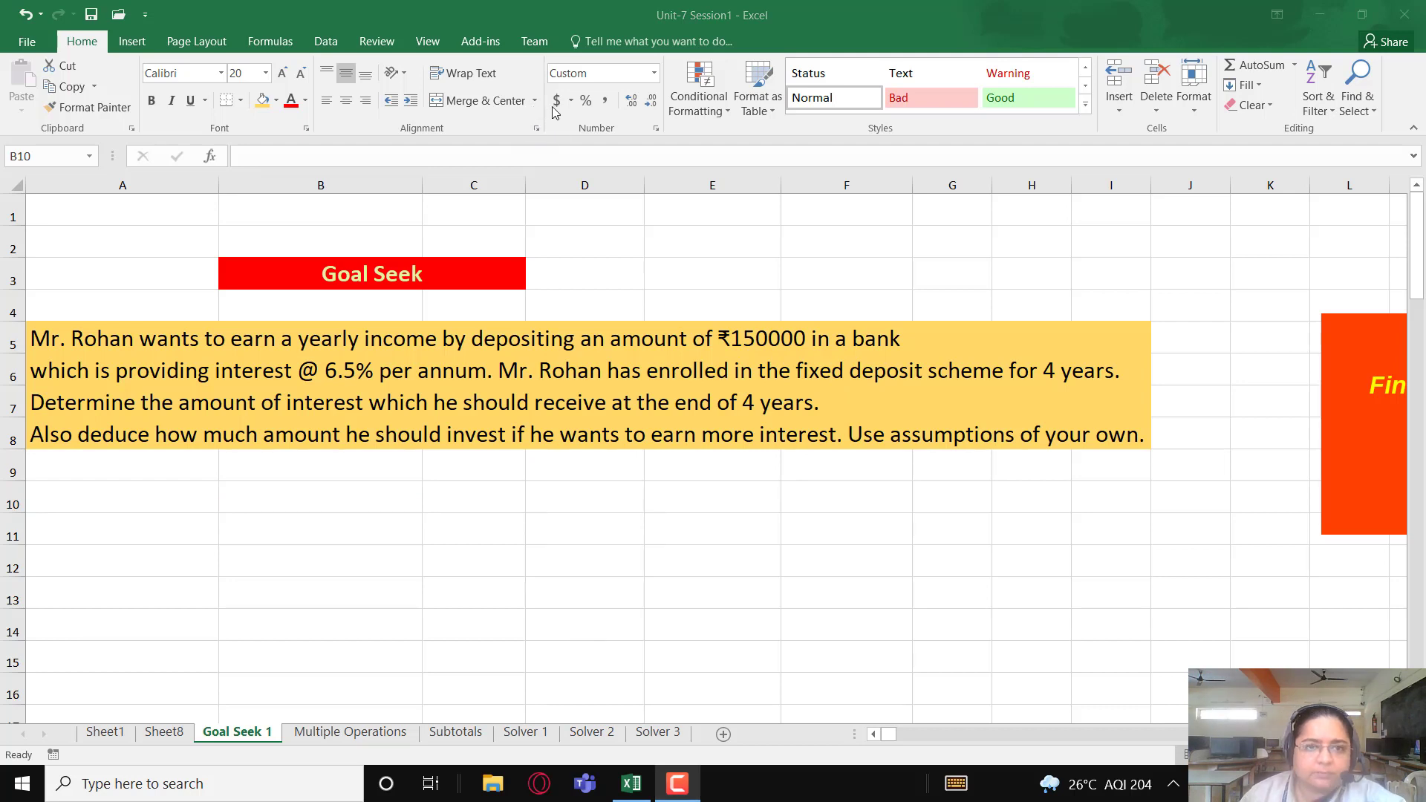
pyautogui.click(475, 363)
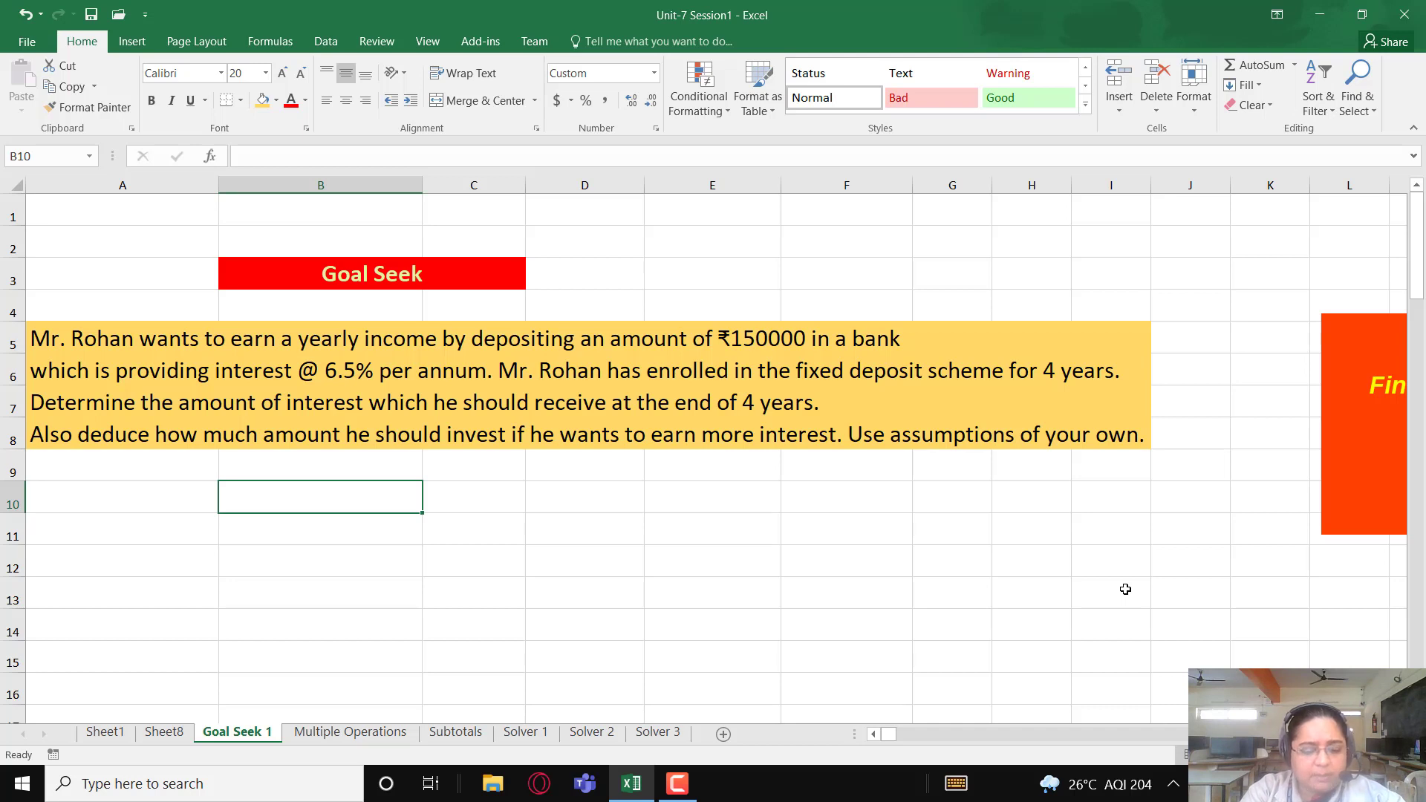
pyautogui.write('Amou')
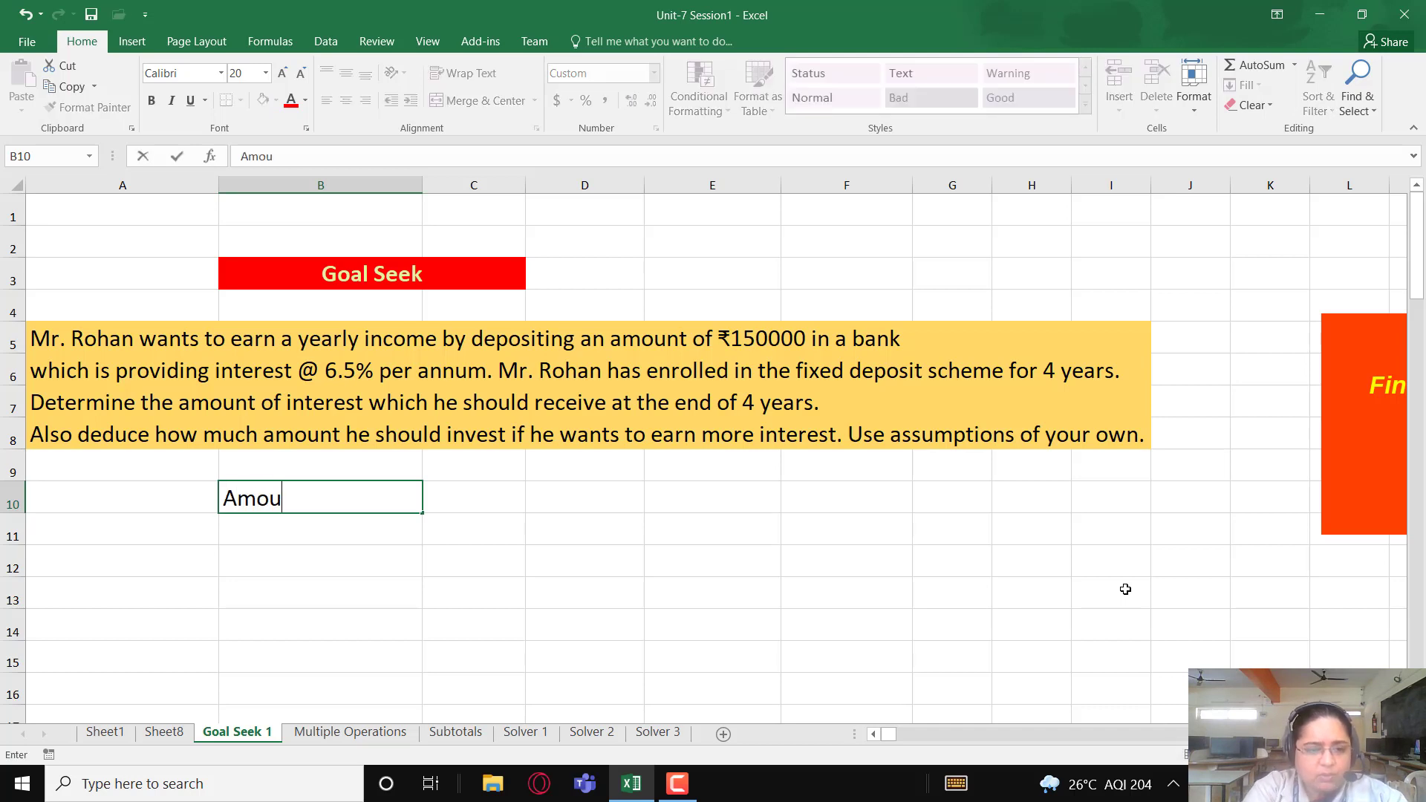
pyautogui.write('nt deposited')
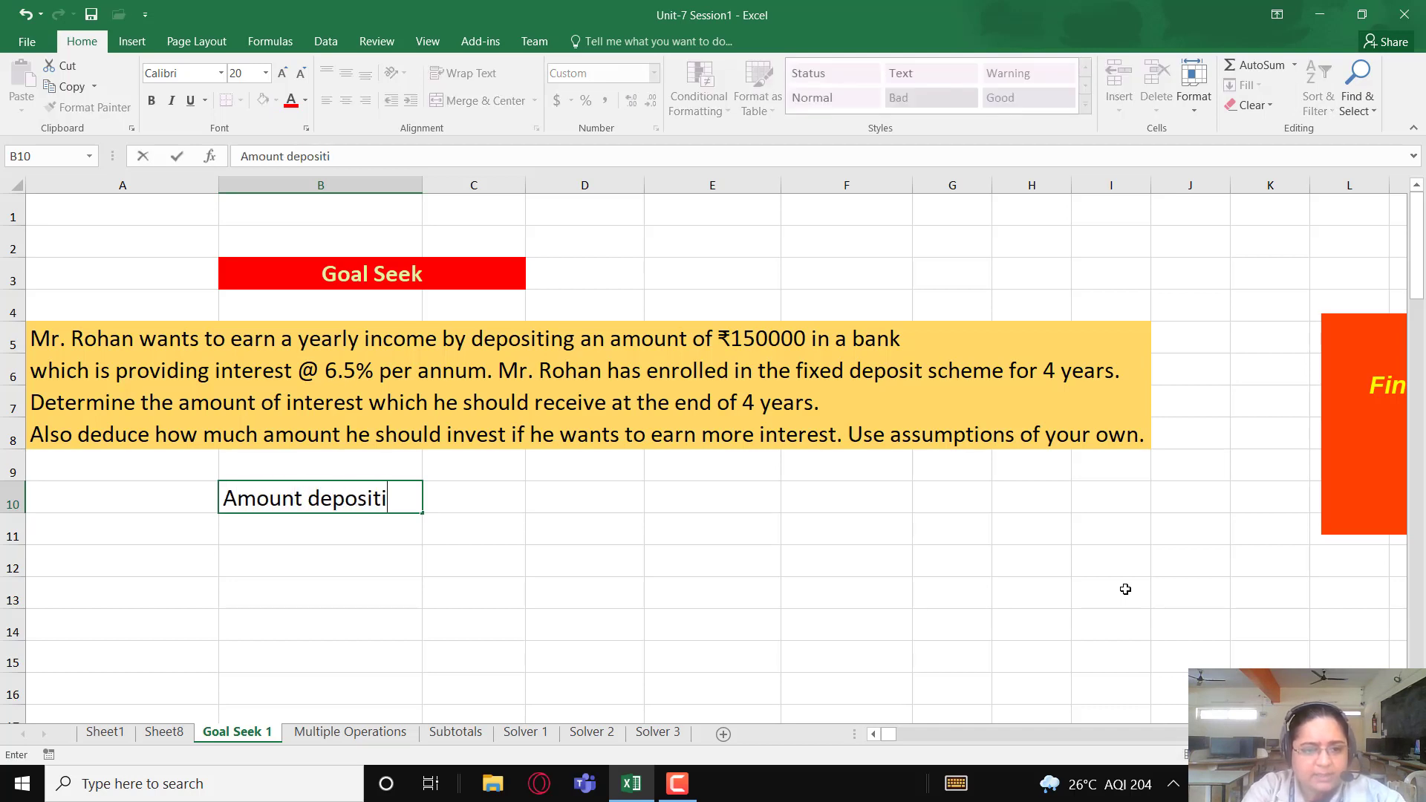
pyautogui.write(' (P)')
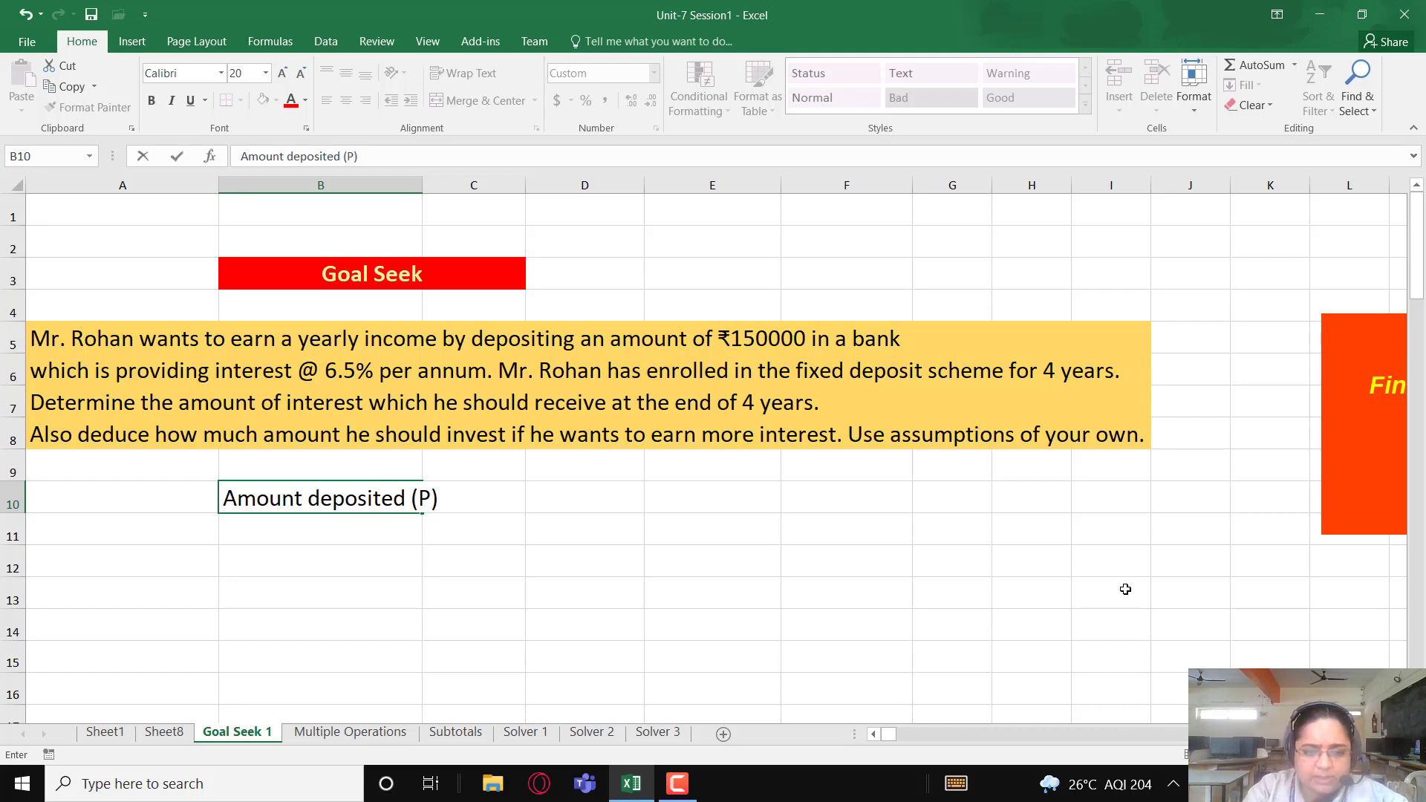
pyautogui.press('Tab')
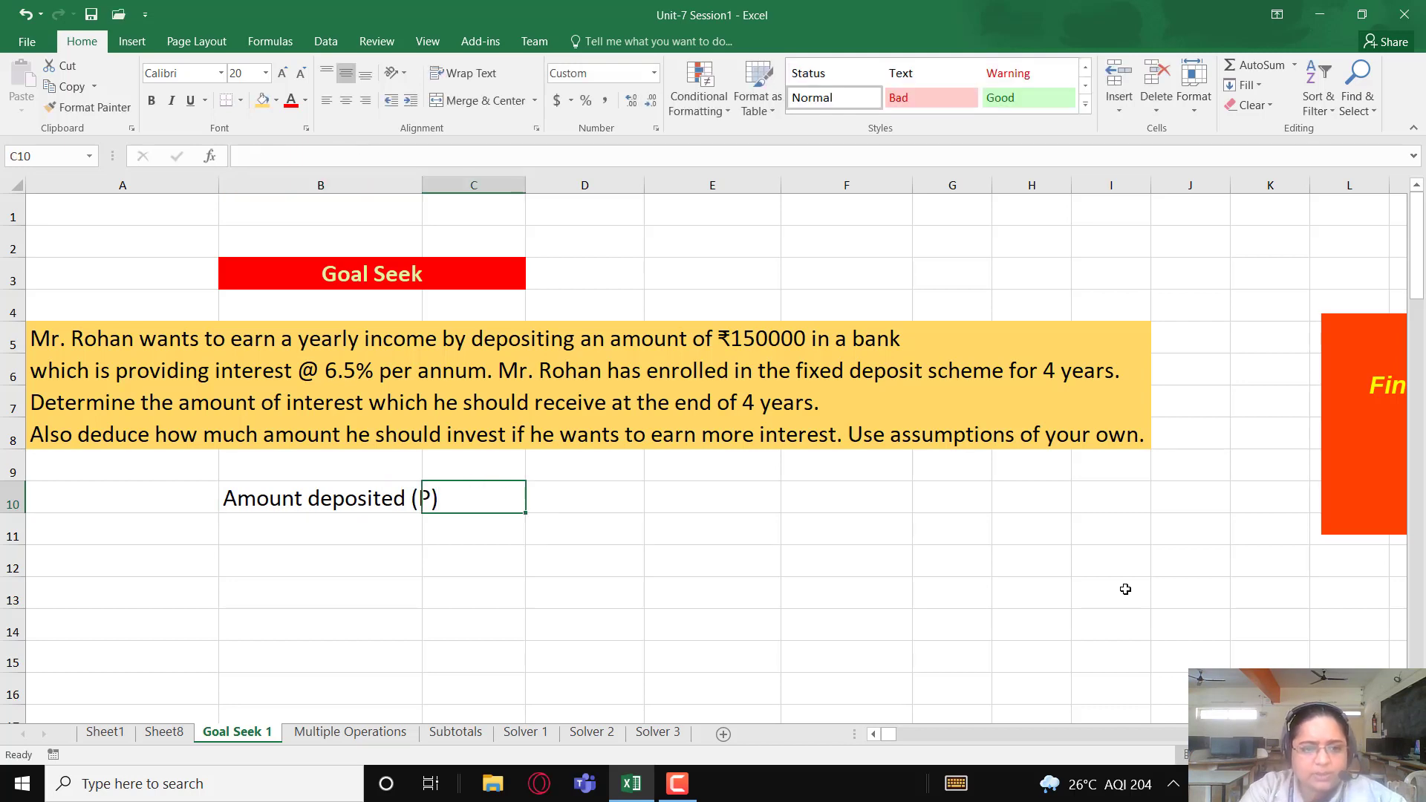
pyautogui.write('150000')
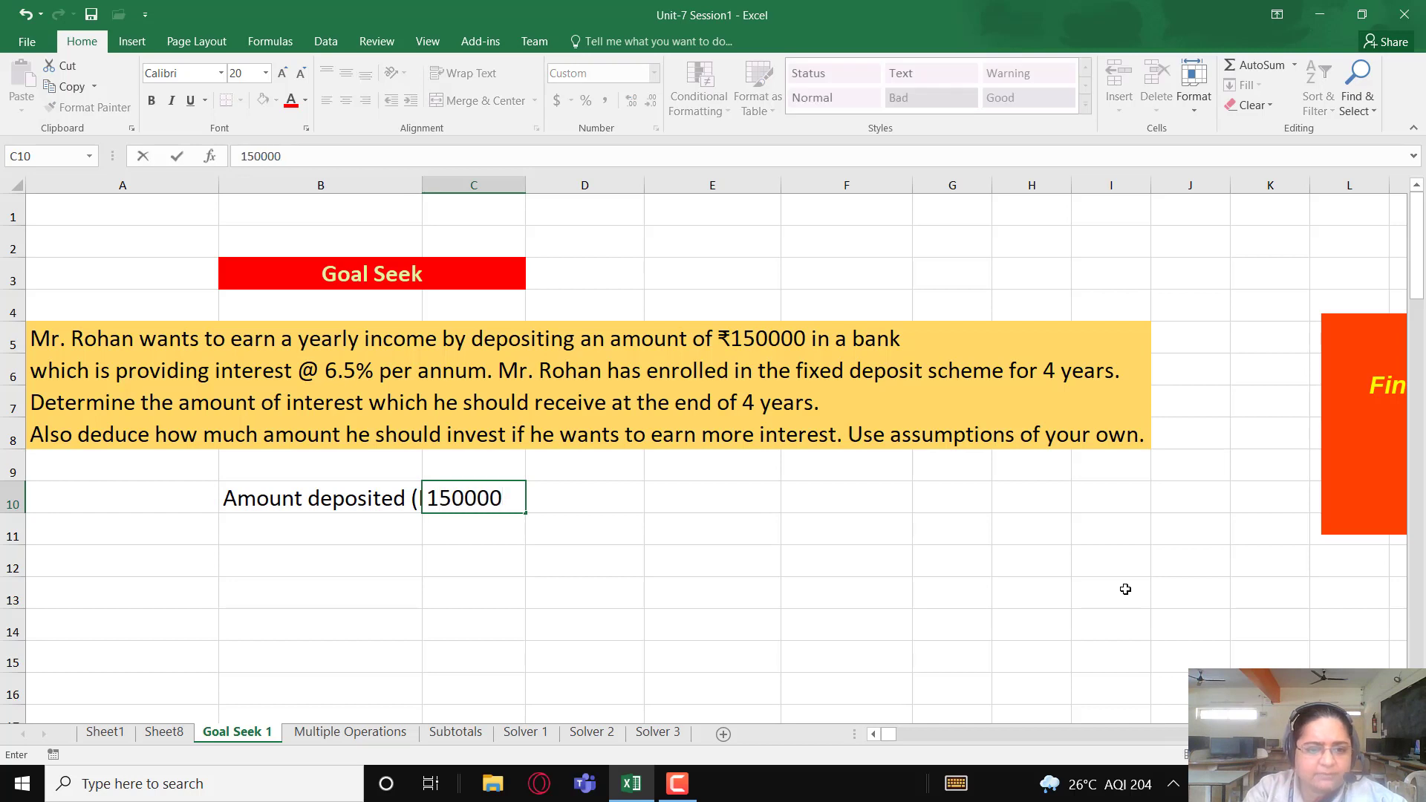
pyautogui.press('Return')
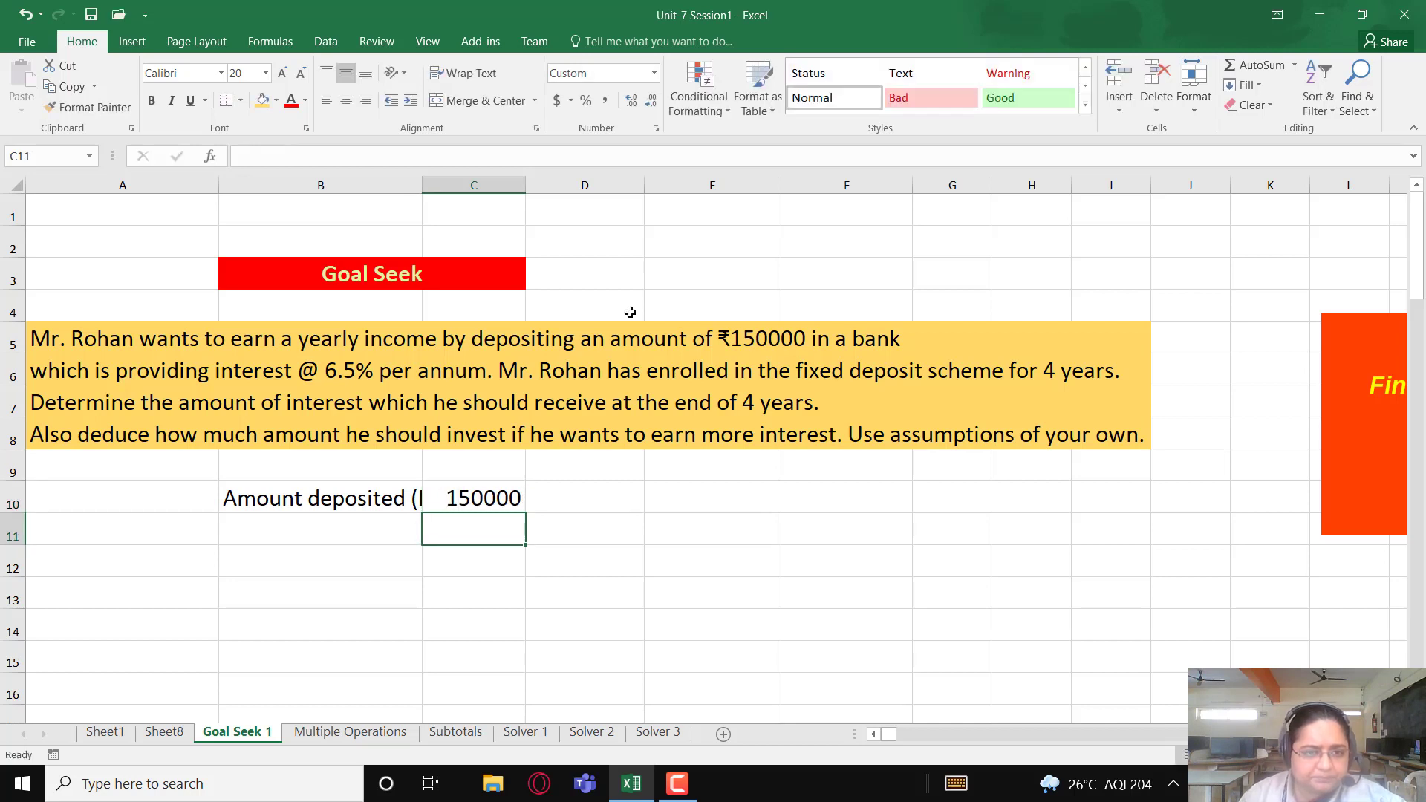
pyautogui.moveTo(425, 182); pyautogui.dragTo(469, 182)
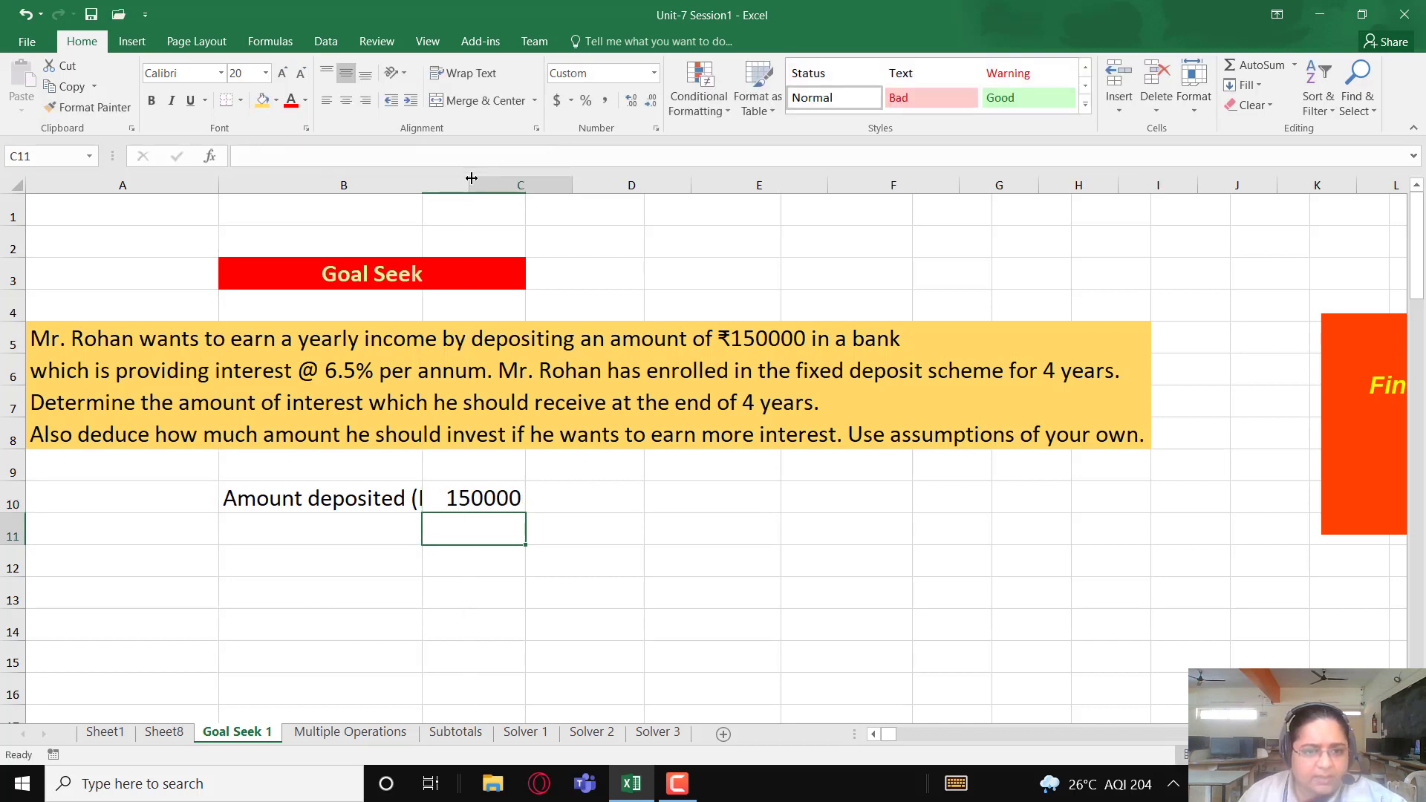
# - Add the label "ROI (per annum)" in B11 and enter 6.5% in C11, formatted as a percentage with one decimal place
pyautogui.click(312, 525)
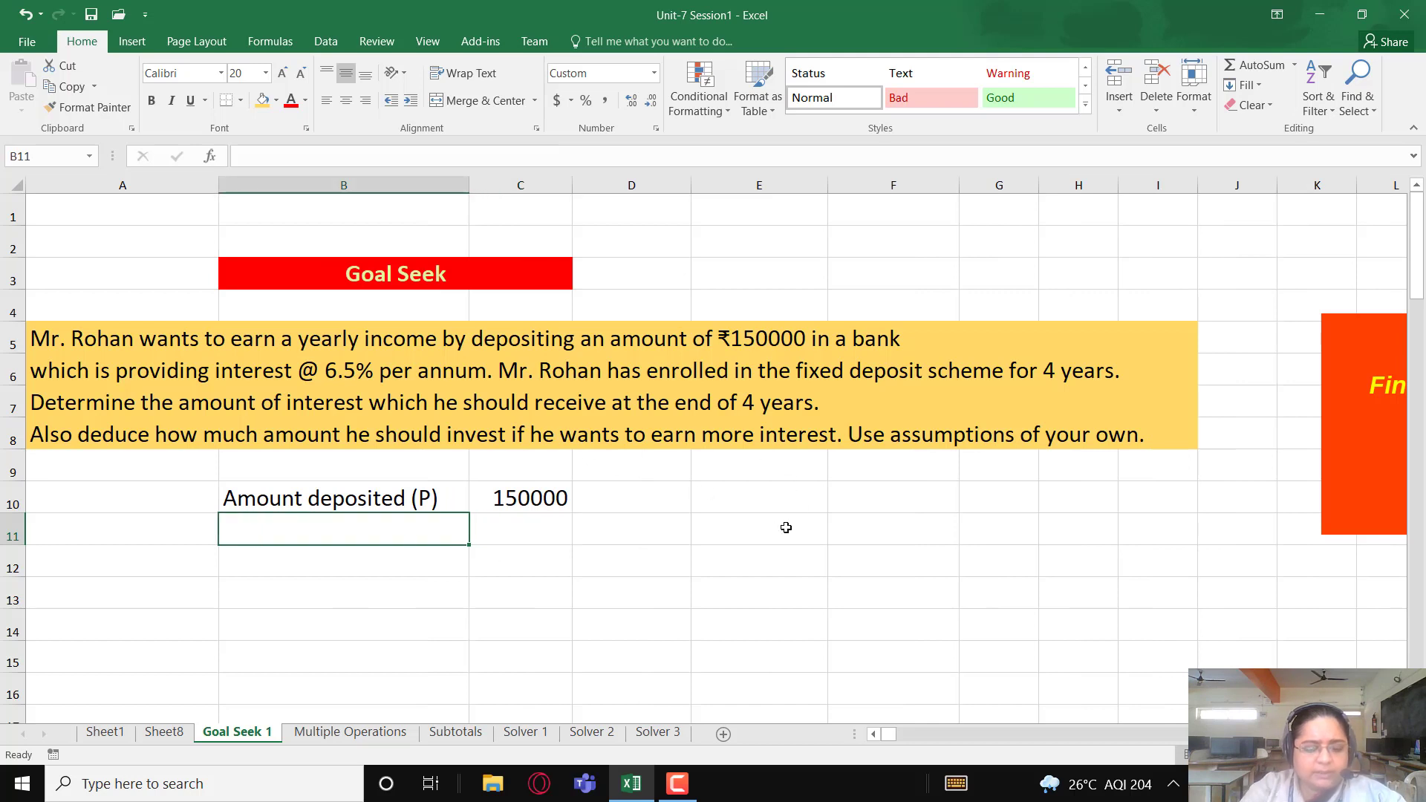
pyautogui.write('ROI (pe')
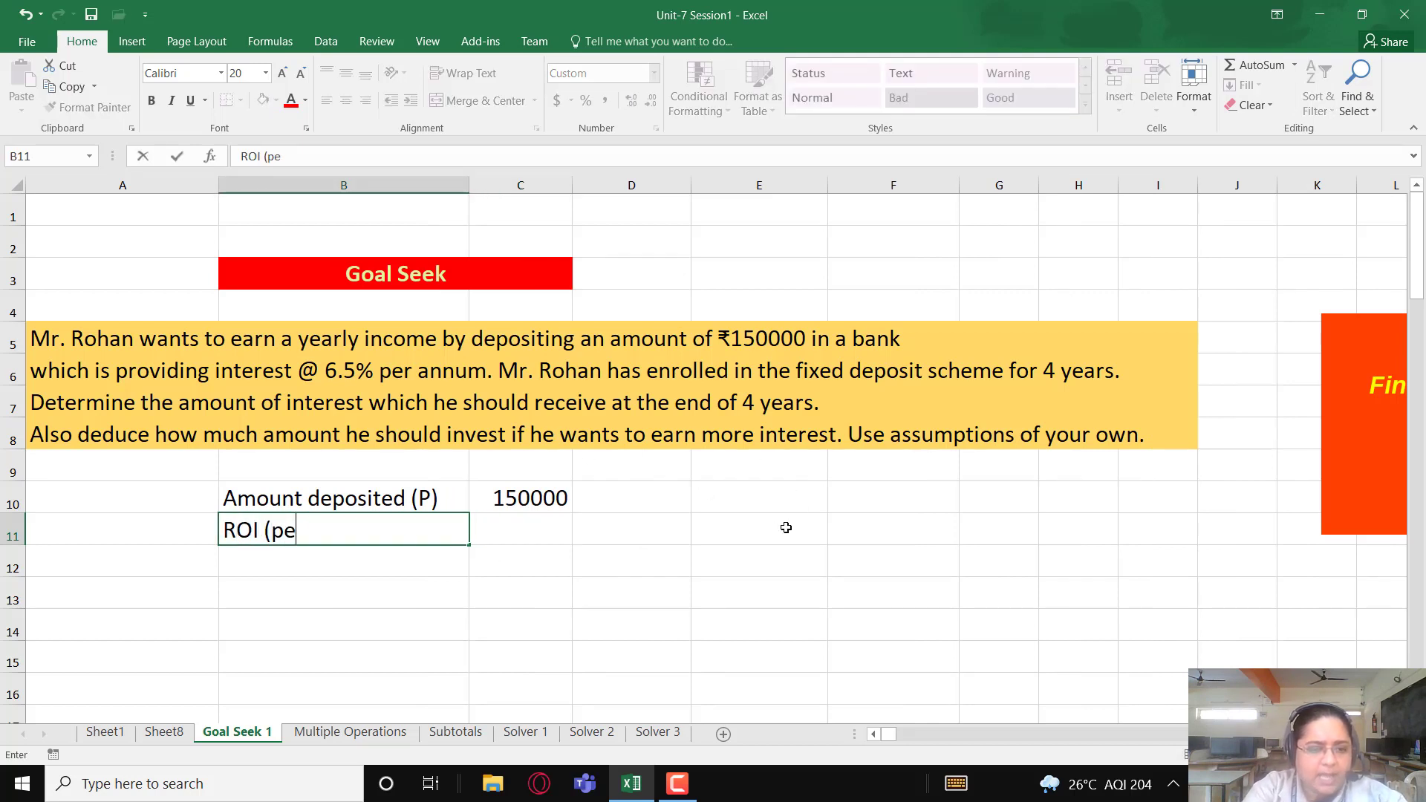
pyautogui.write('r annum)')
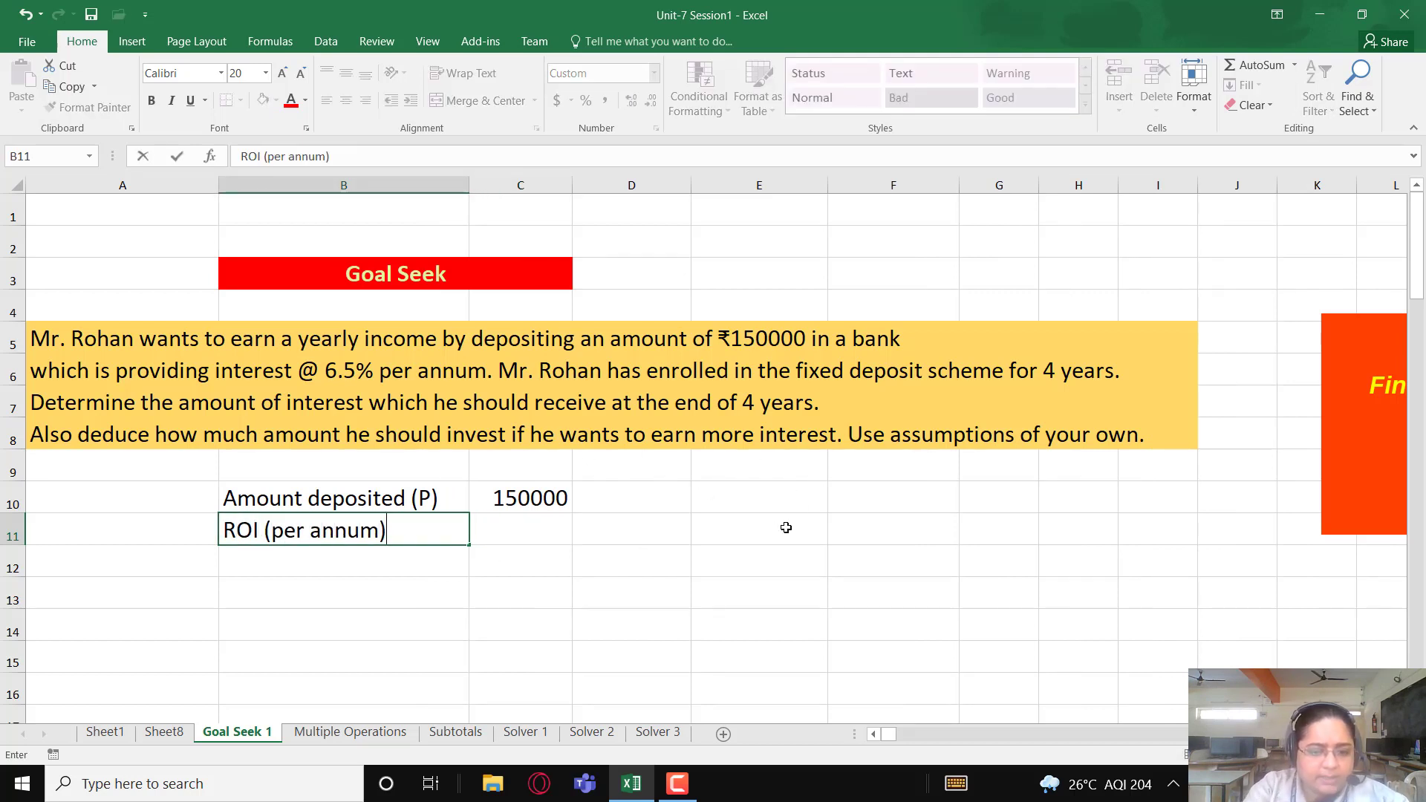
pyautogui.press('Tab')
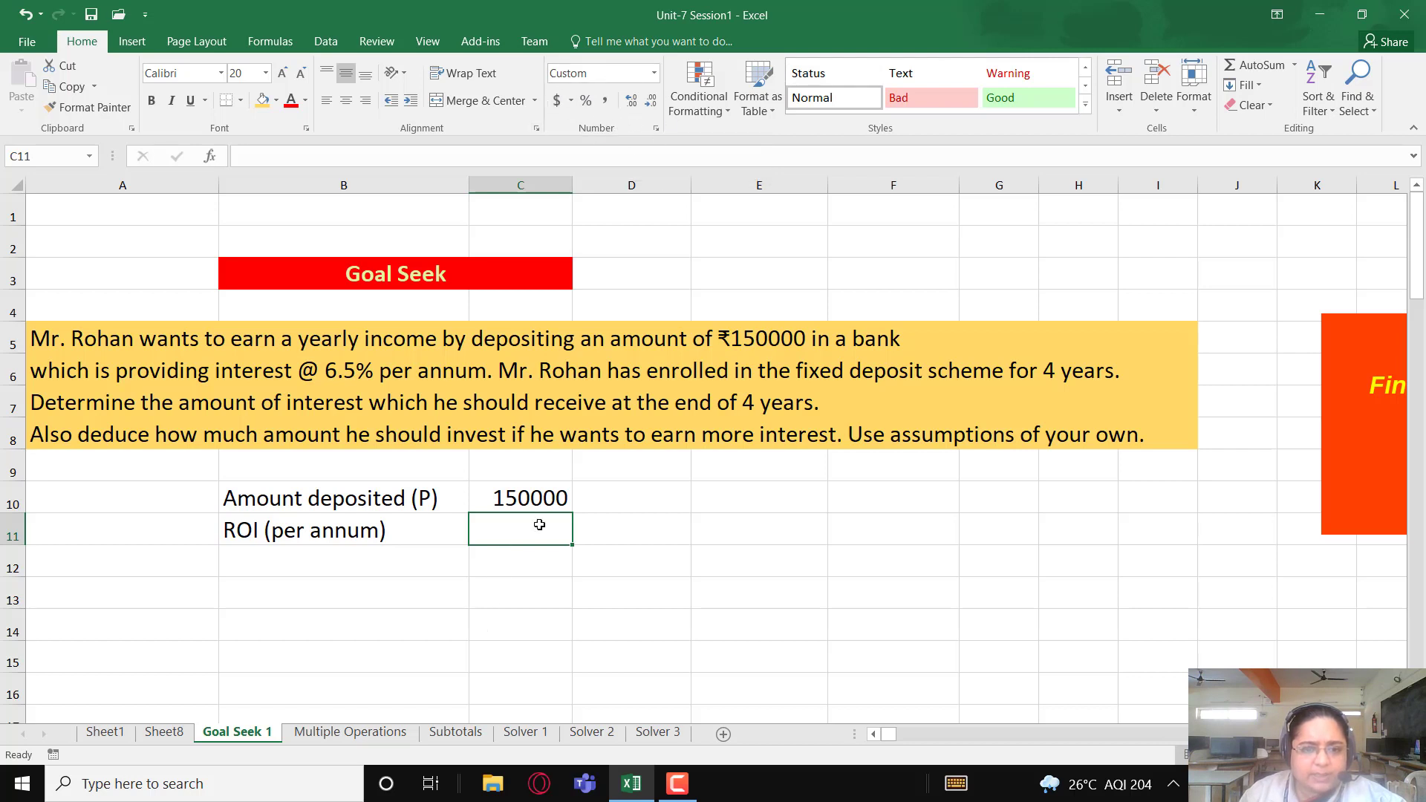
pyautogui.click(587, 104)
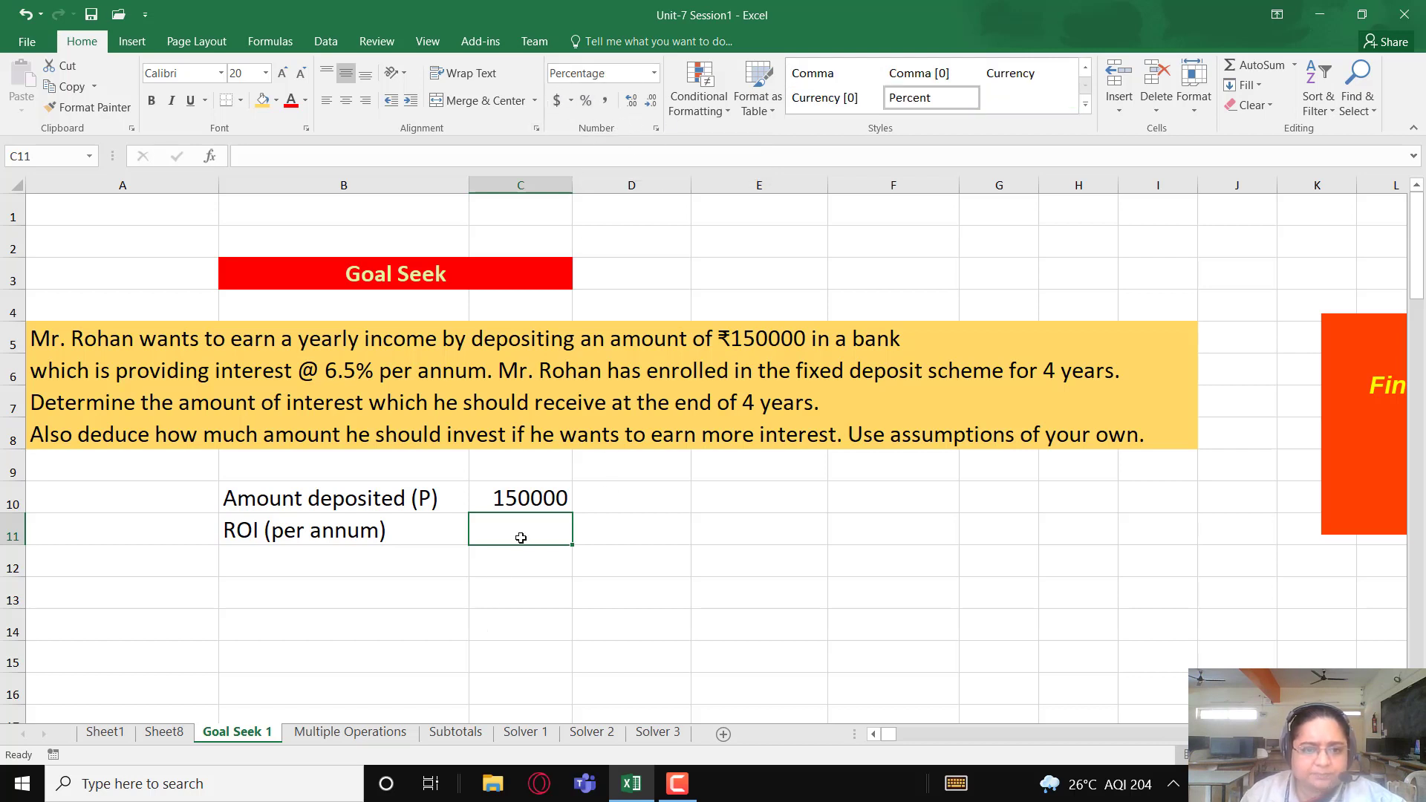
pyautogui.write('6.5')
pyautogui.press('Return')
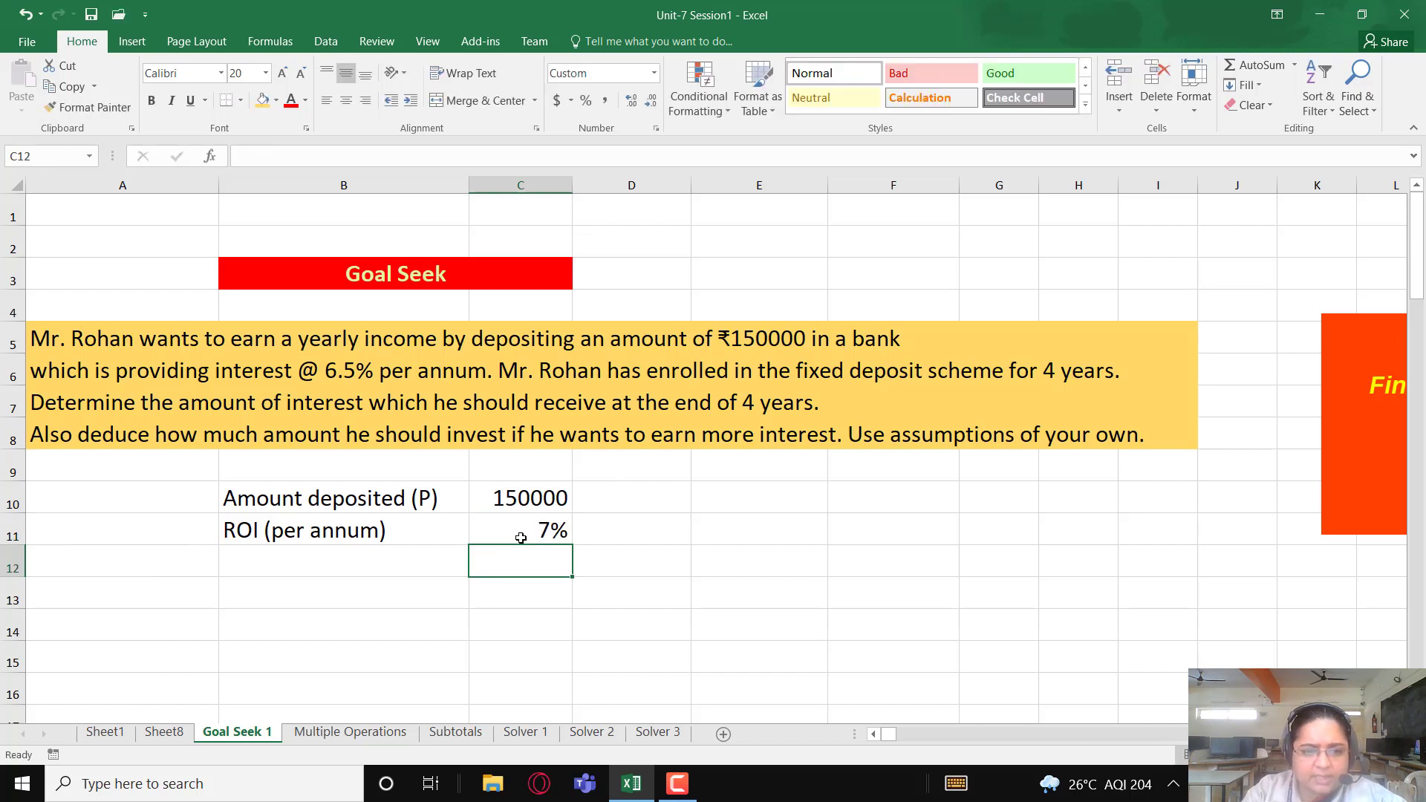
pyautogui.click(521, 538)
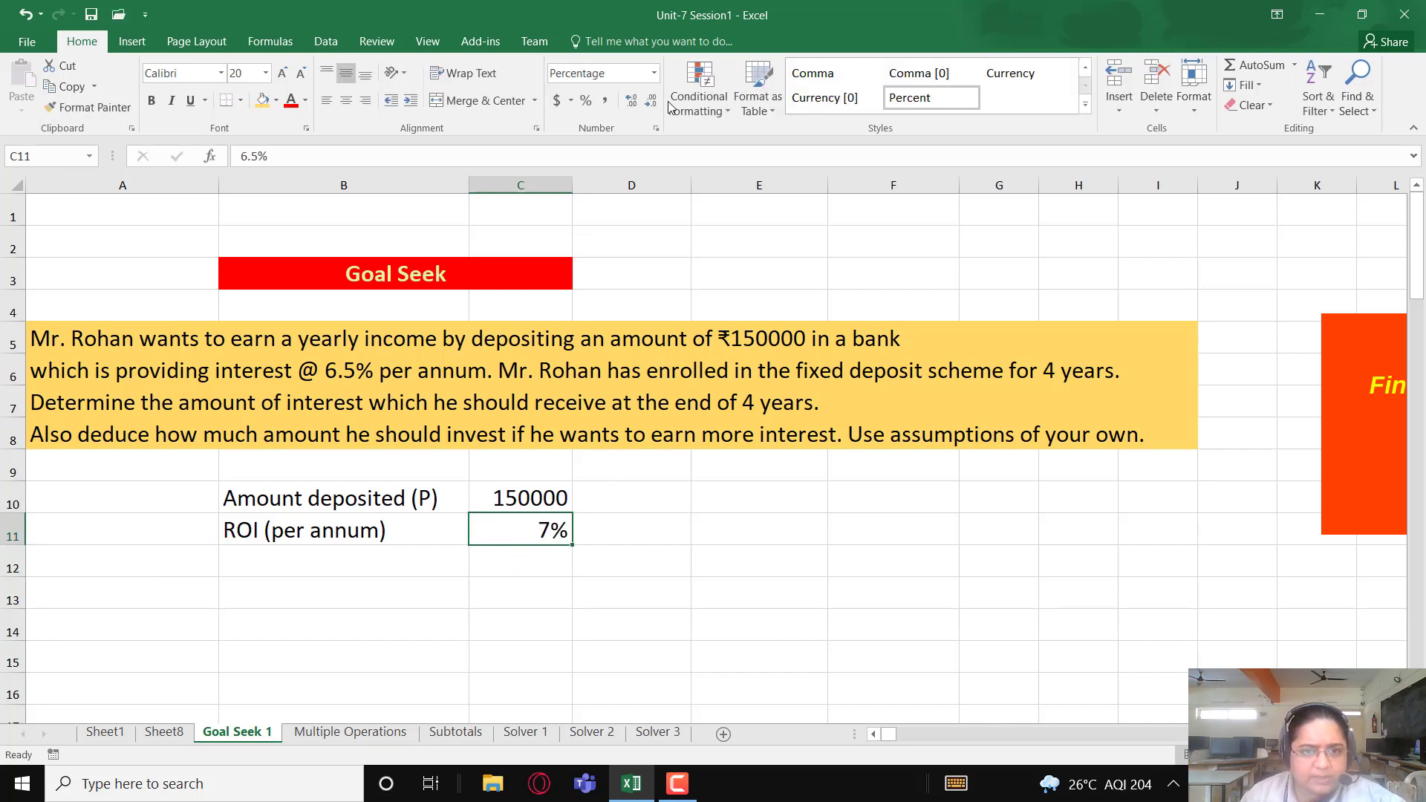
pyautogui.click(628, 101)
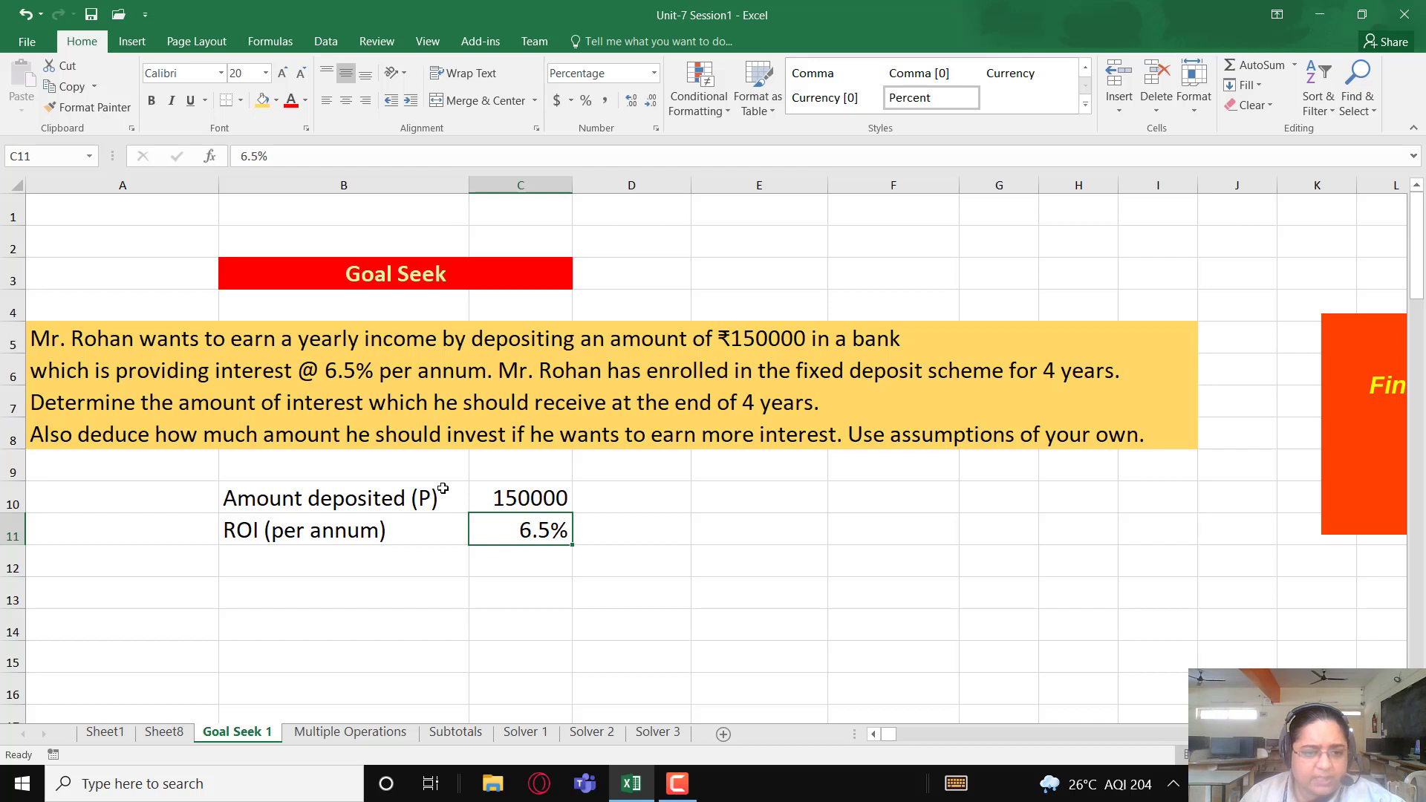
# - Format the deposited amount in C10 as rupee accounting currency and widen column C to fit it
pyautogui.click(530, 498)
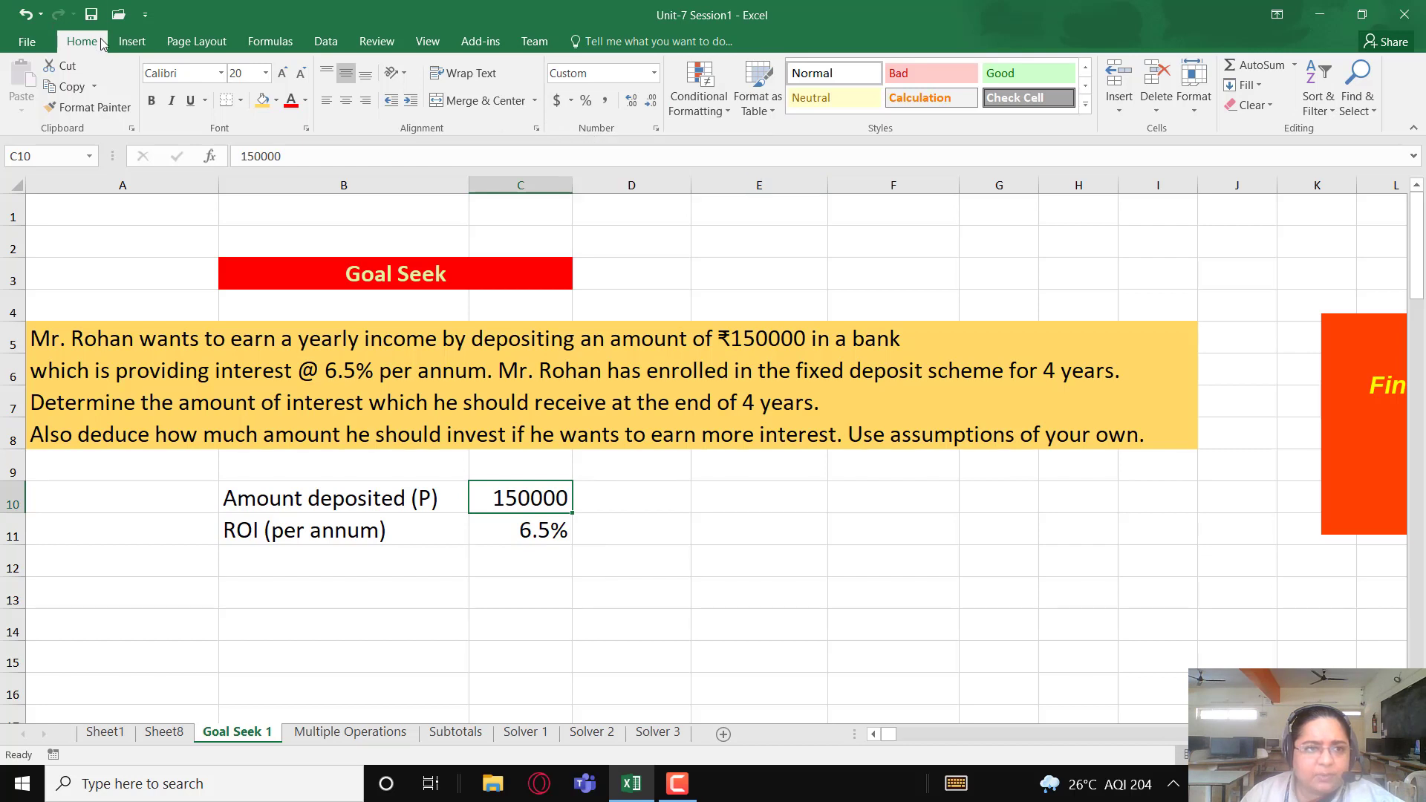
pyautogui.click(571, 101)
pyautogui.press('Escape')
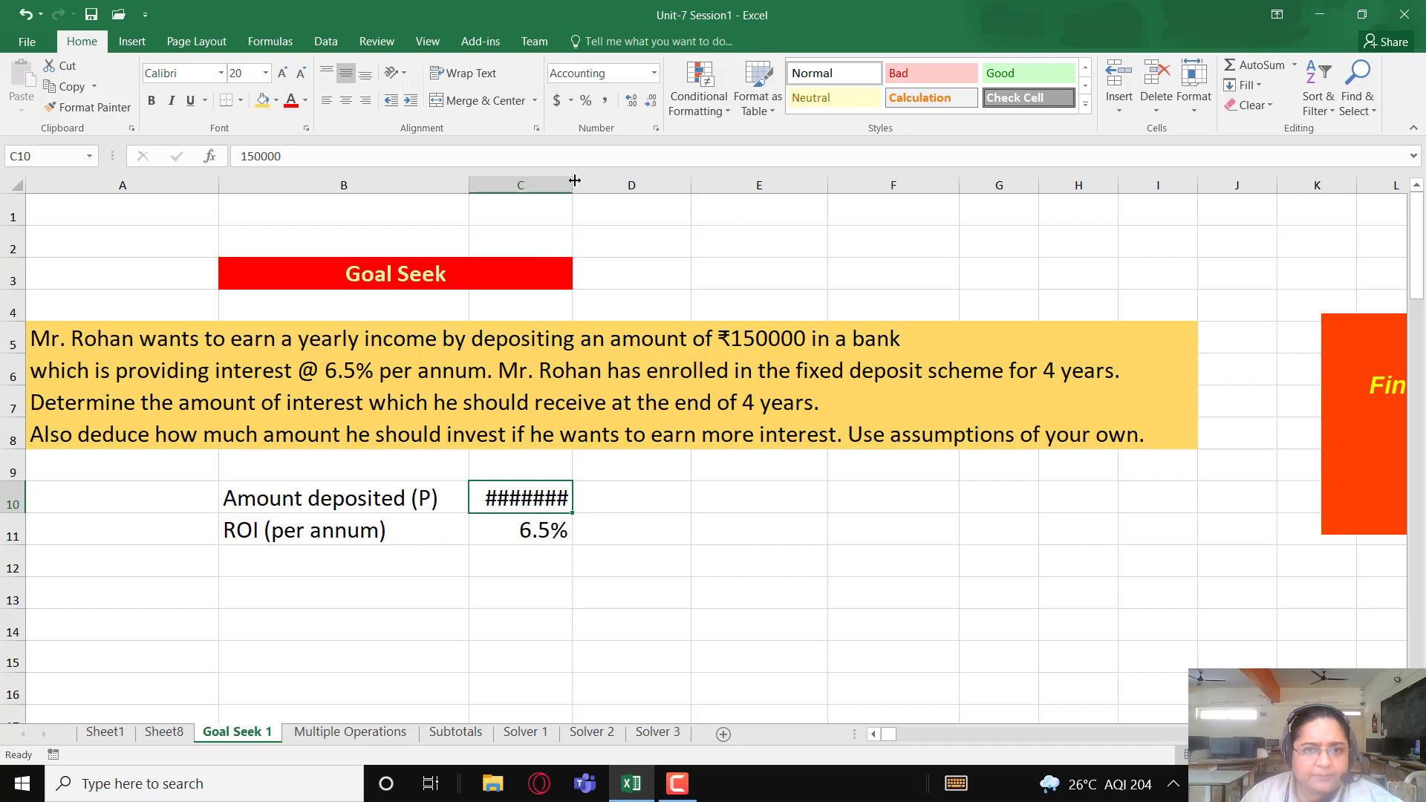
pyautogui.moveTo(575, 181); pyautogui.dragTo(658, 180)
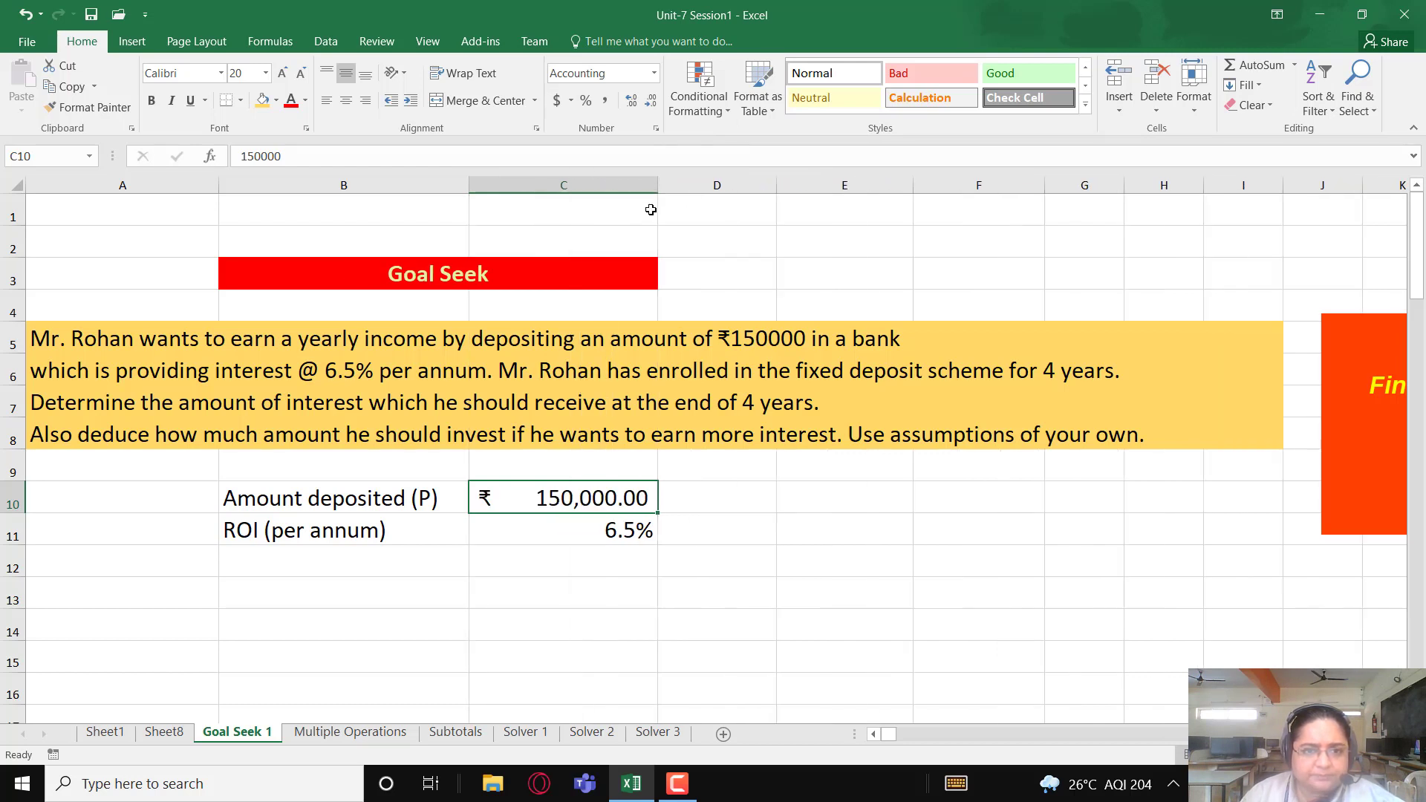
pyautogui.click(693, 595)
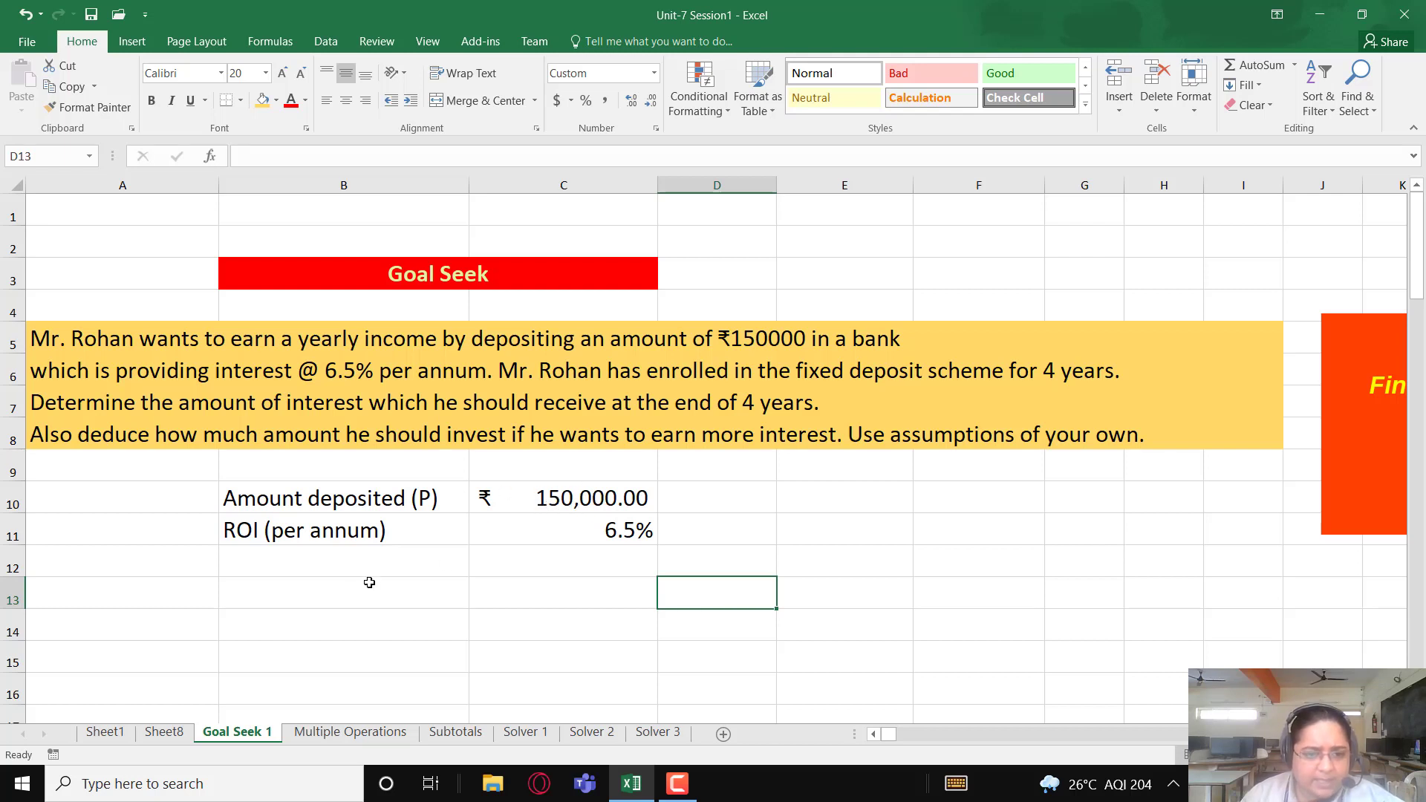
# - Enter the label "Time period" in B12 with the value 4 in C12
pyautogui.click(347, 564)
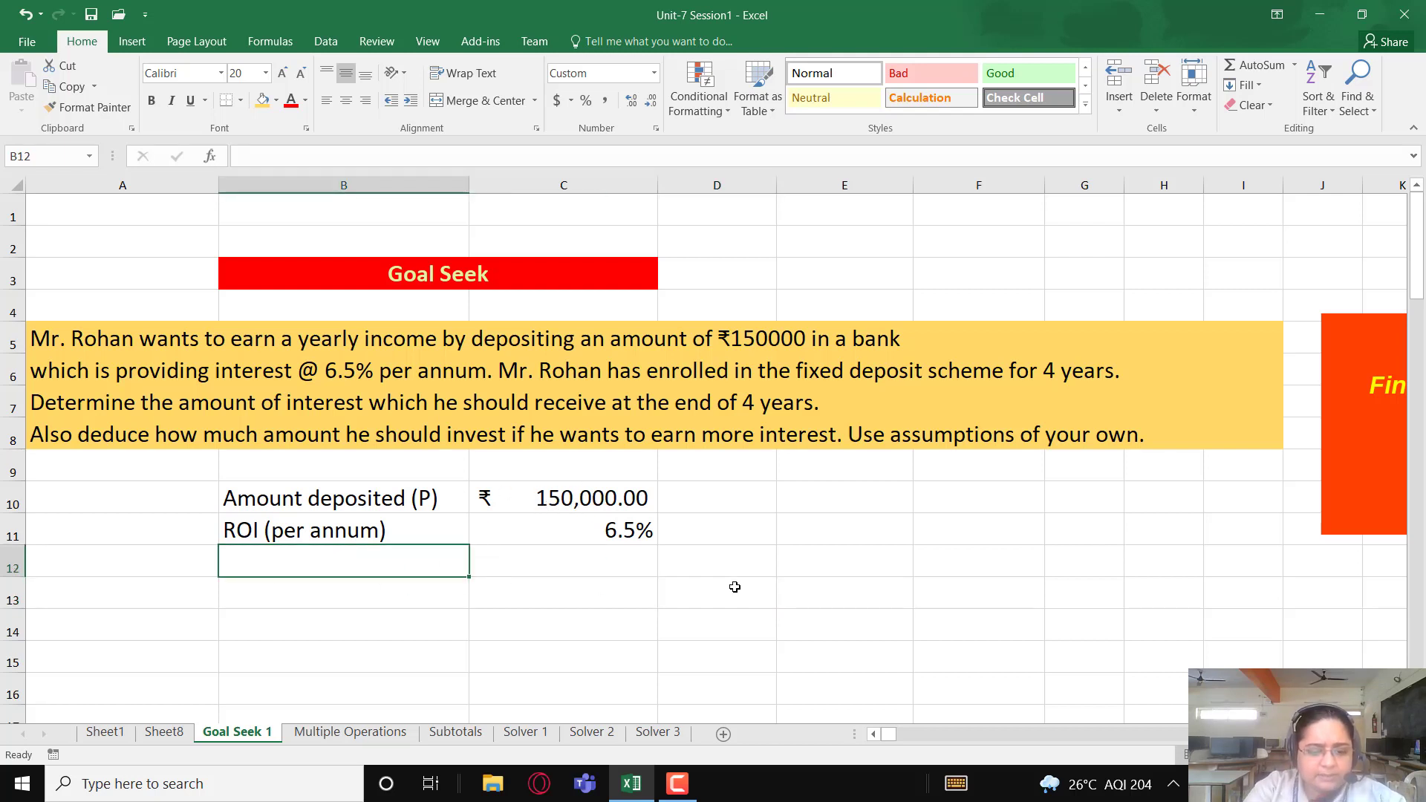
pyautogui.write('Time perio')
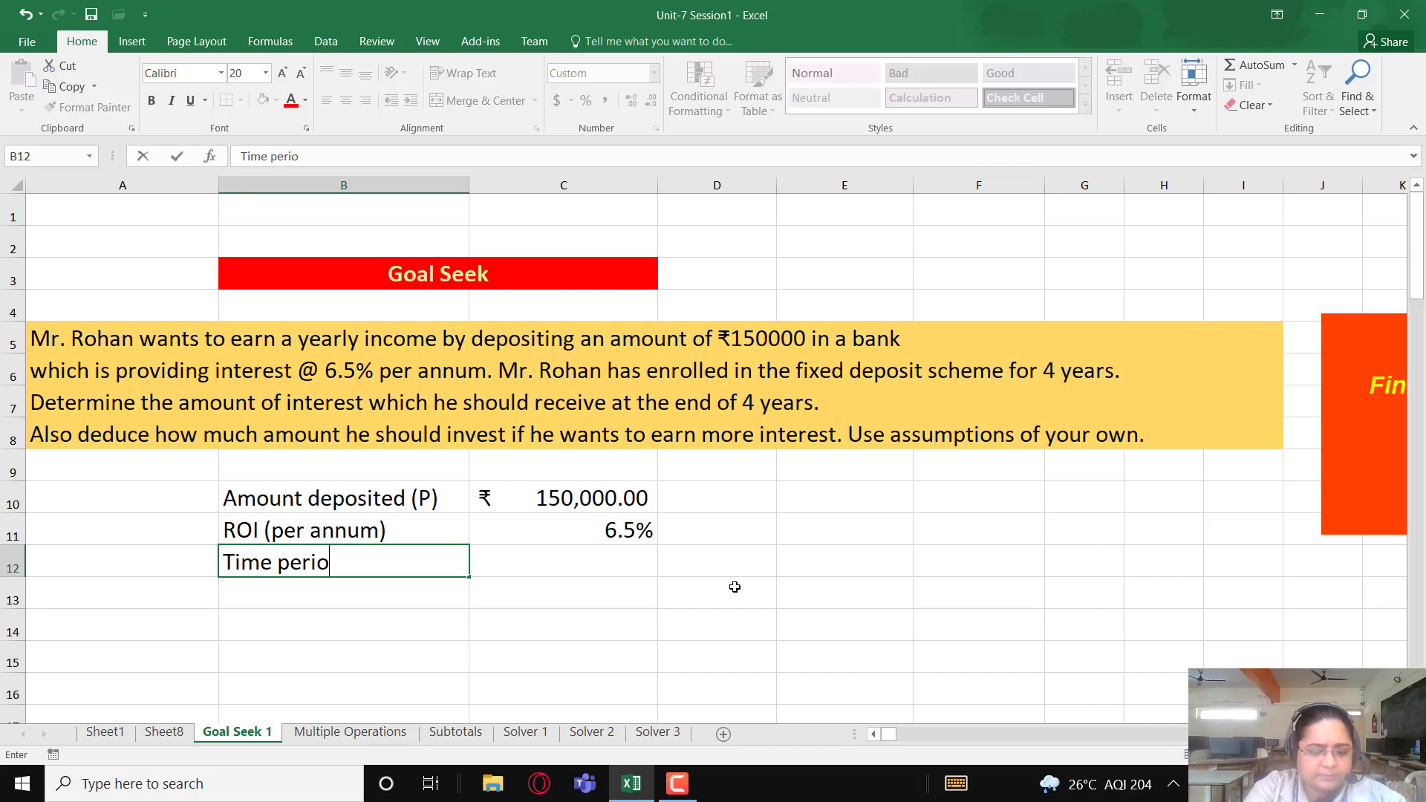
pyautogui.write('d')
pyautogui.press('Tab')
pyautogui.write('4')
pyautogui.press('Return')
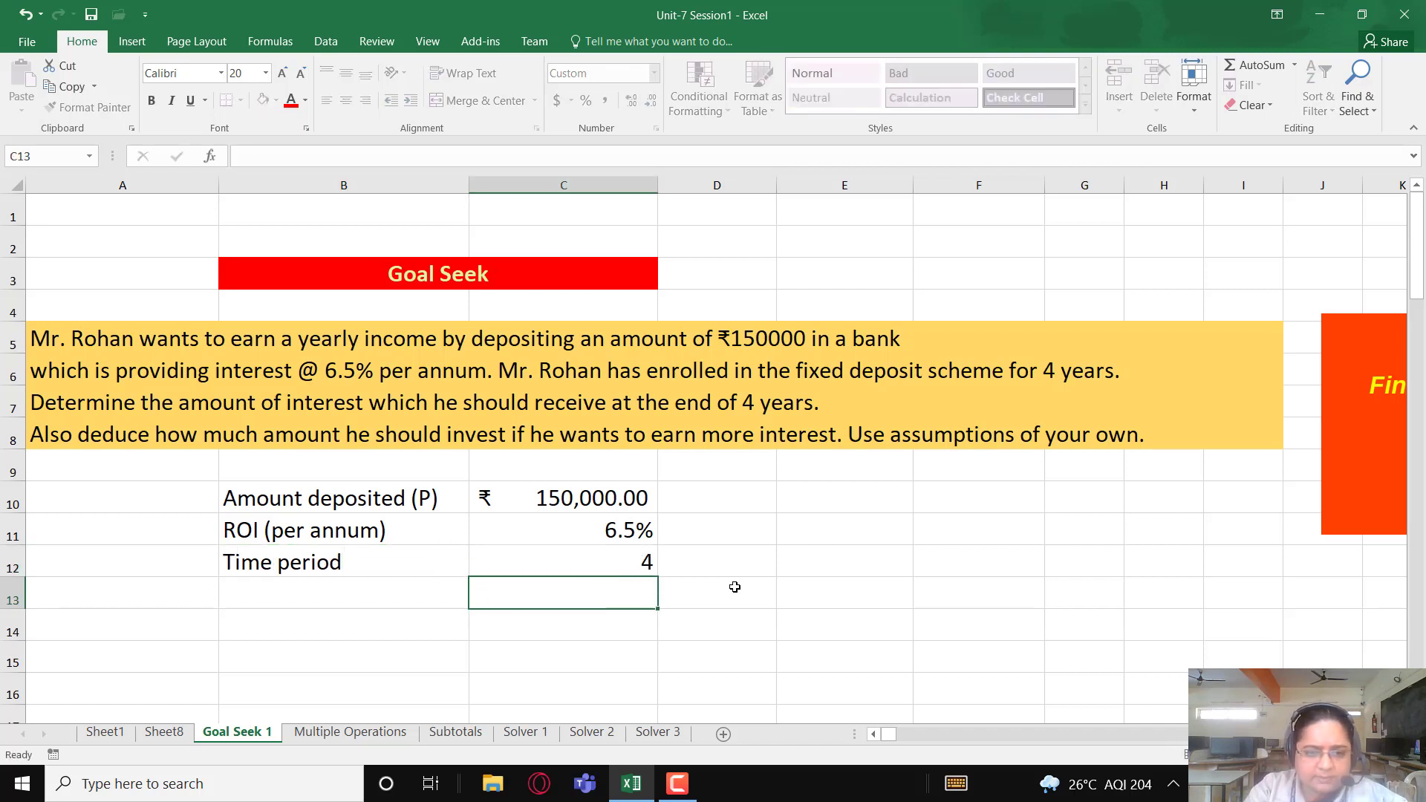
# - Enter the label "Simple Interest" in B13, below the time period label
pyautogui.press('Left')
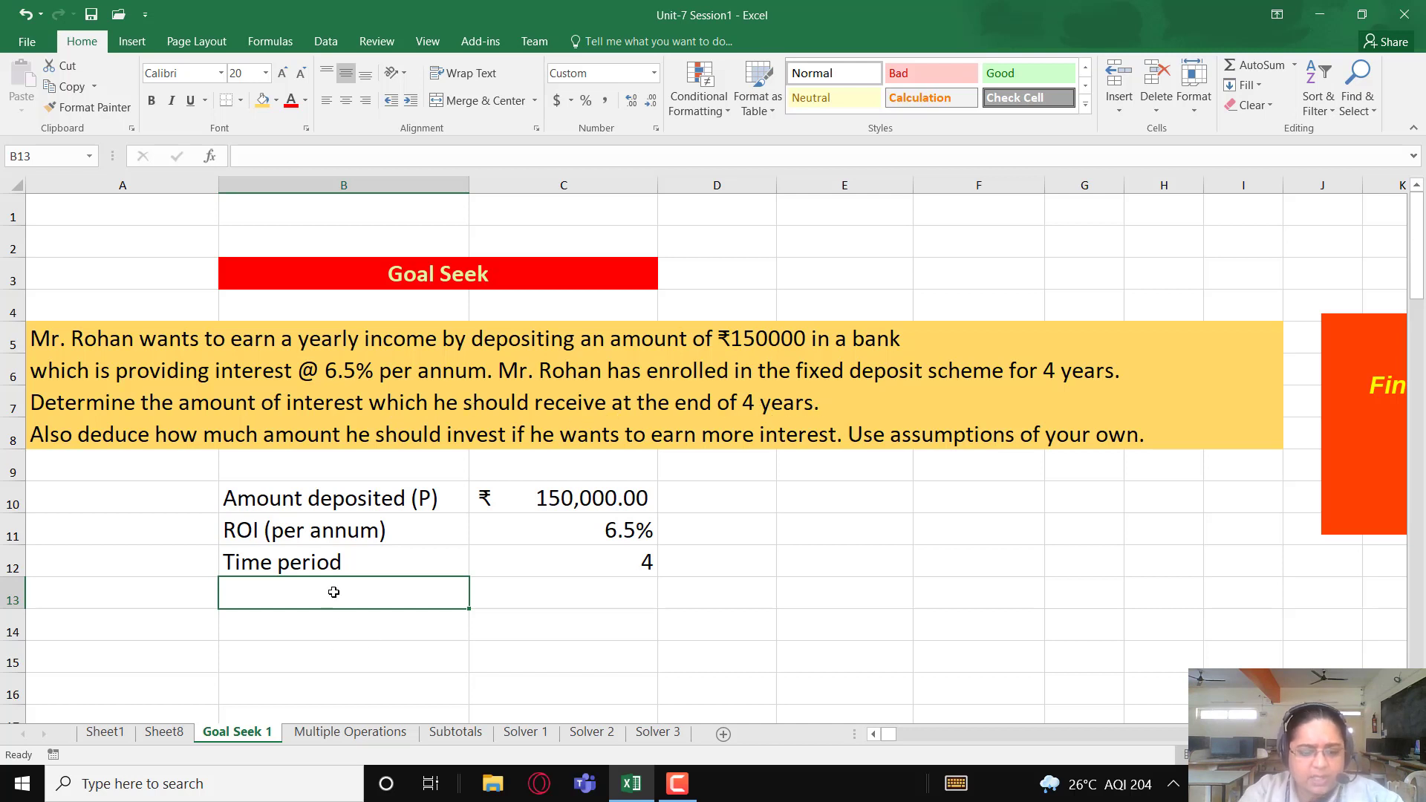
pyautogui.write('Simple ')
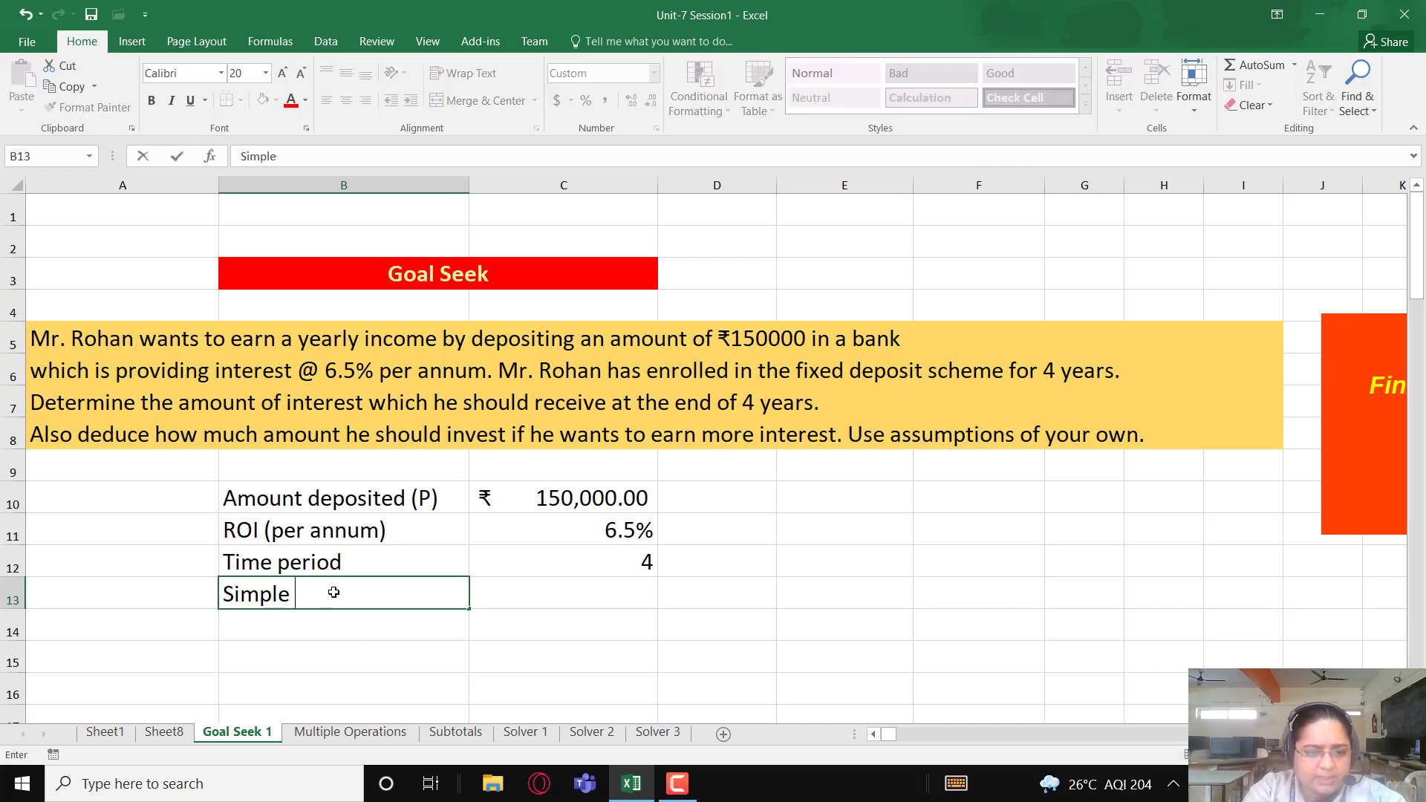
pyautogui.write('Interest')
pyautogui.press('Tab')
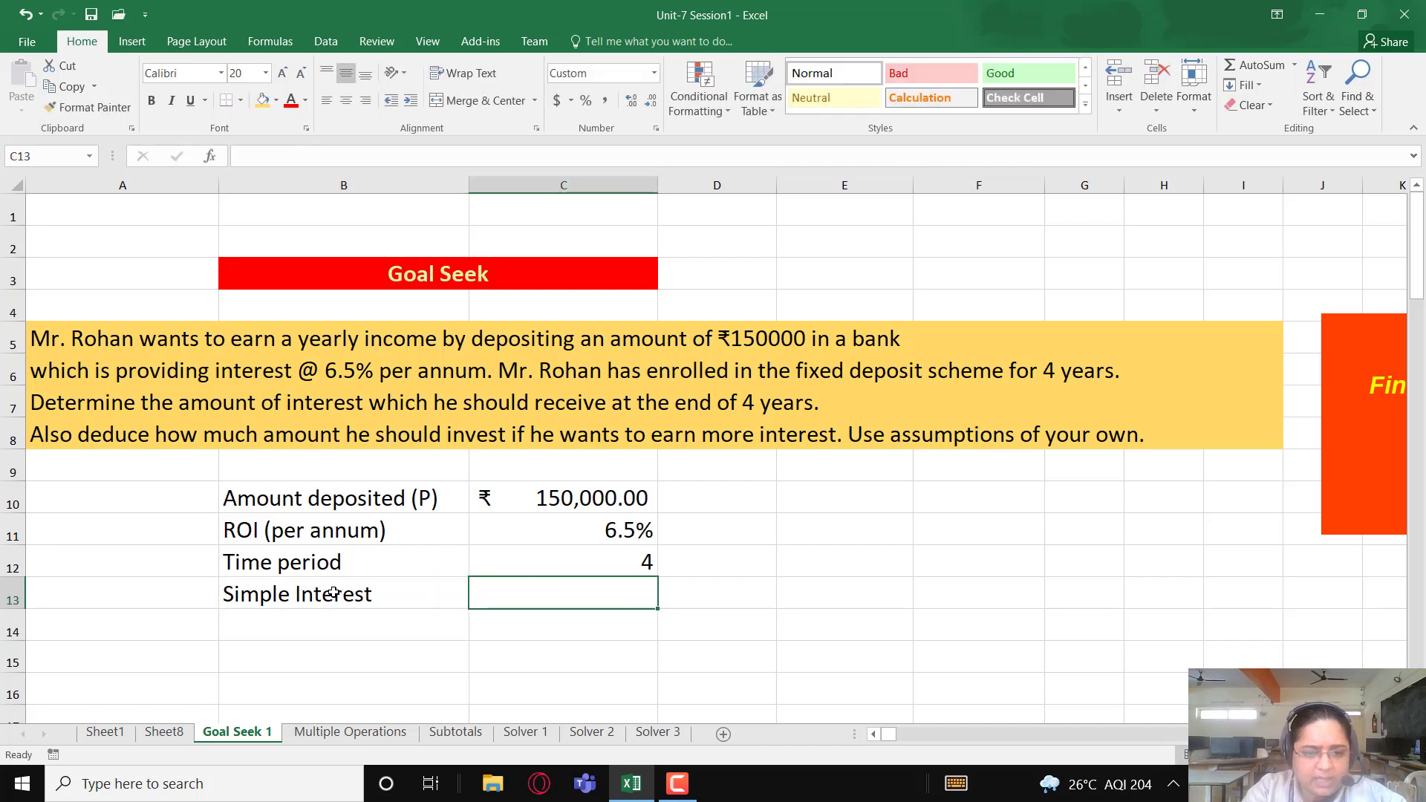
# - Calculate the simple interest in C13 with the formula =(C10*C11*C12)/100
pyautogui.write('=')
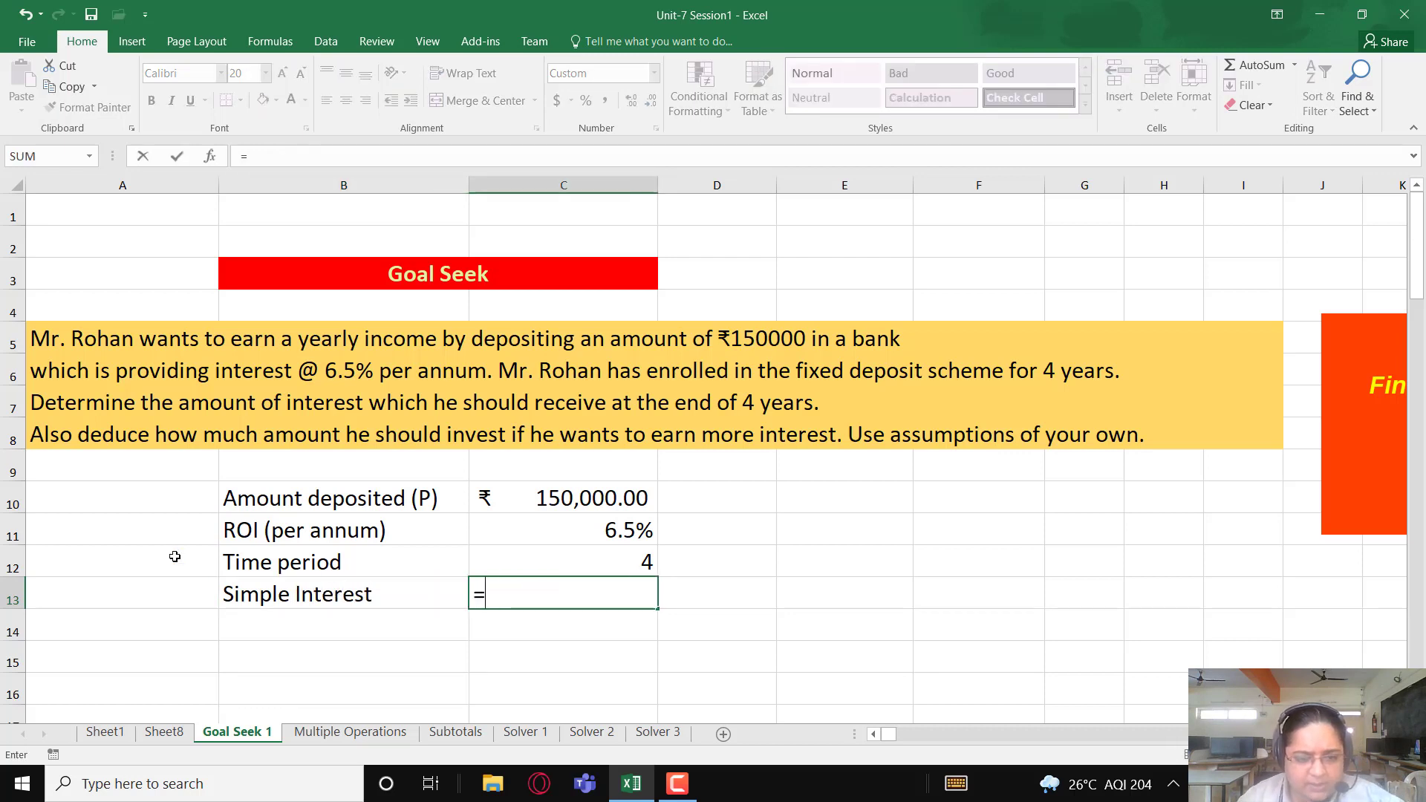
pyautogui.click(546, 501)
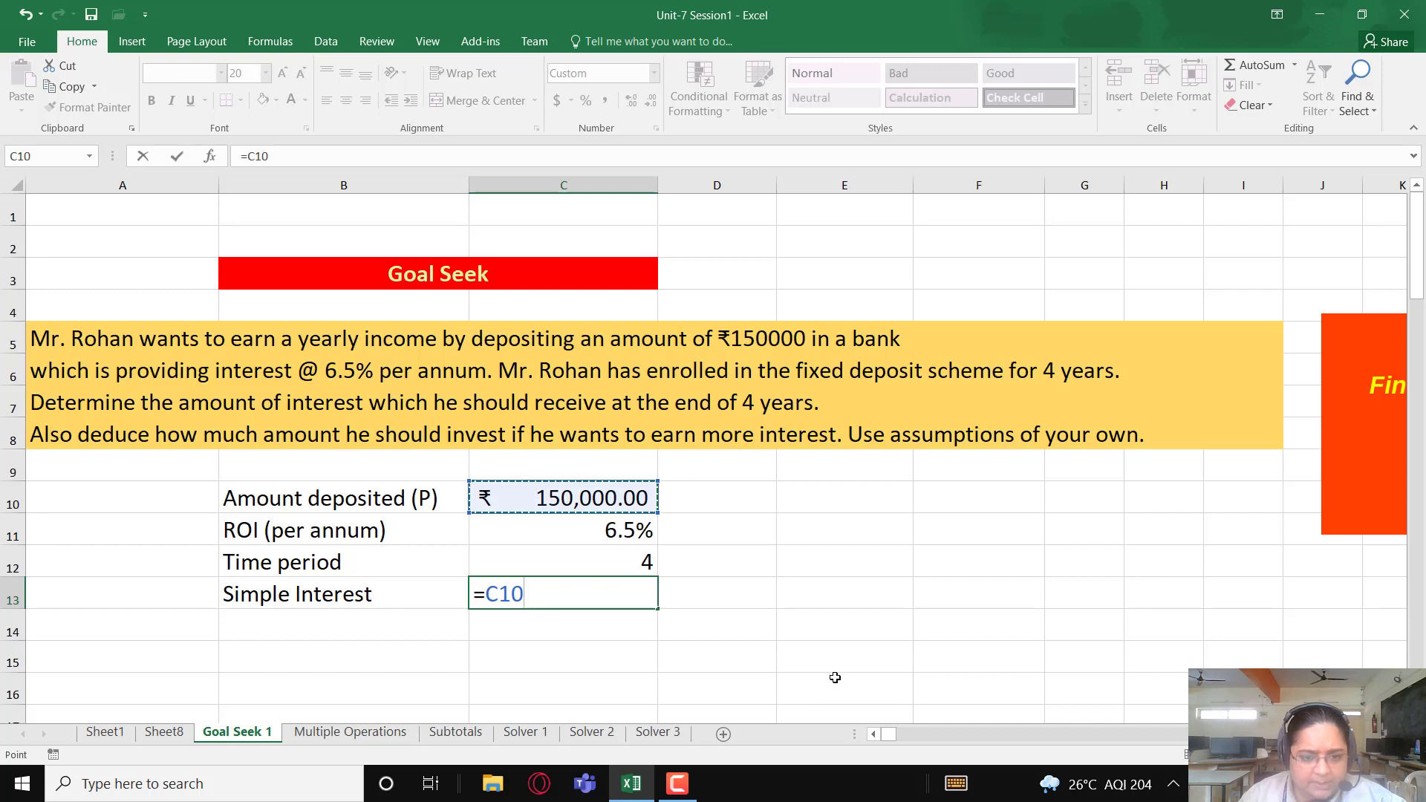
pyautogui.write('*')
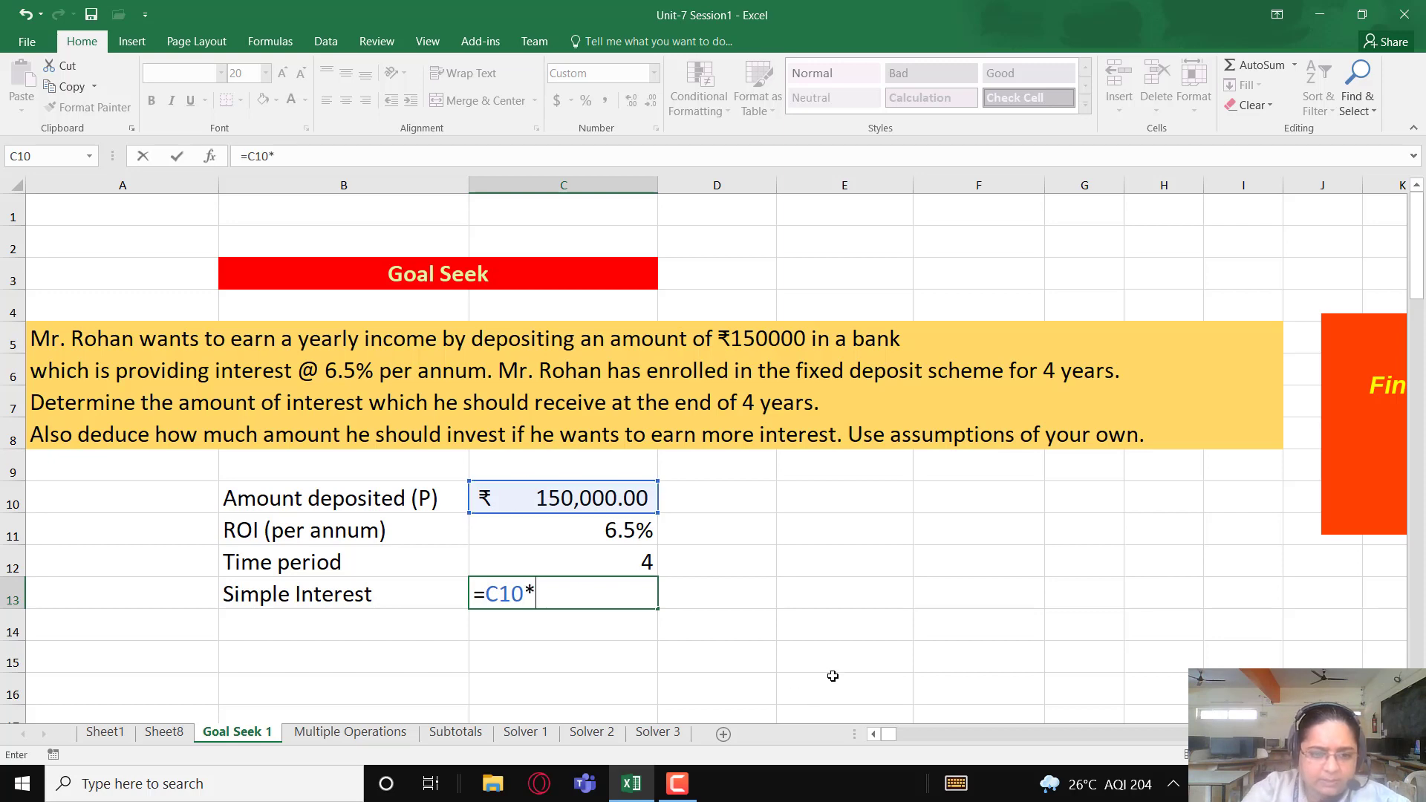
pyautogui.click(607, 533)
pyautogui.write('*')
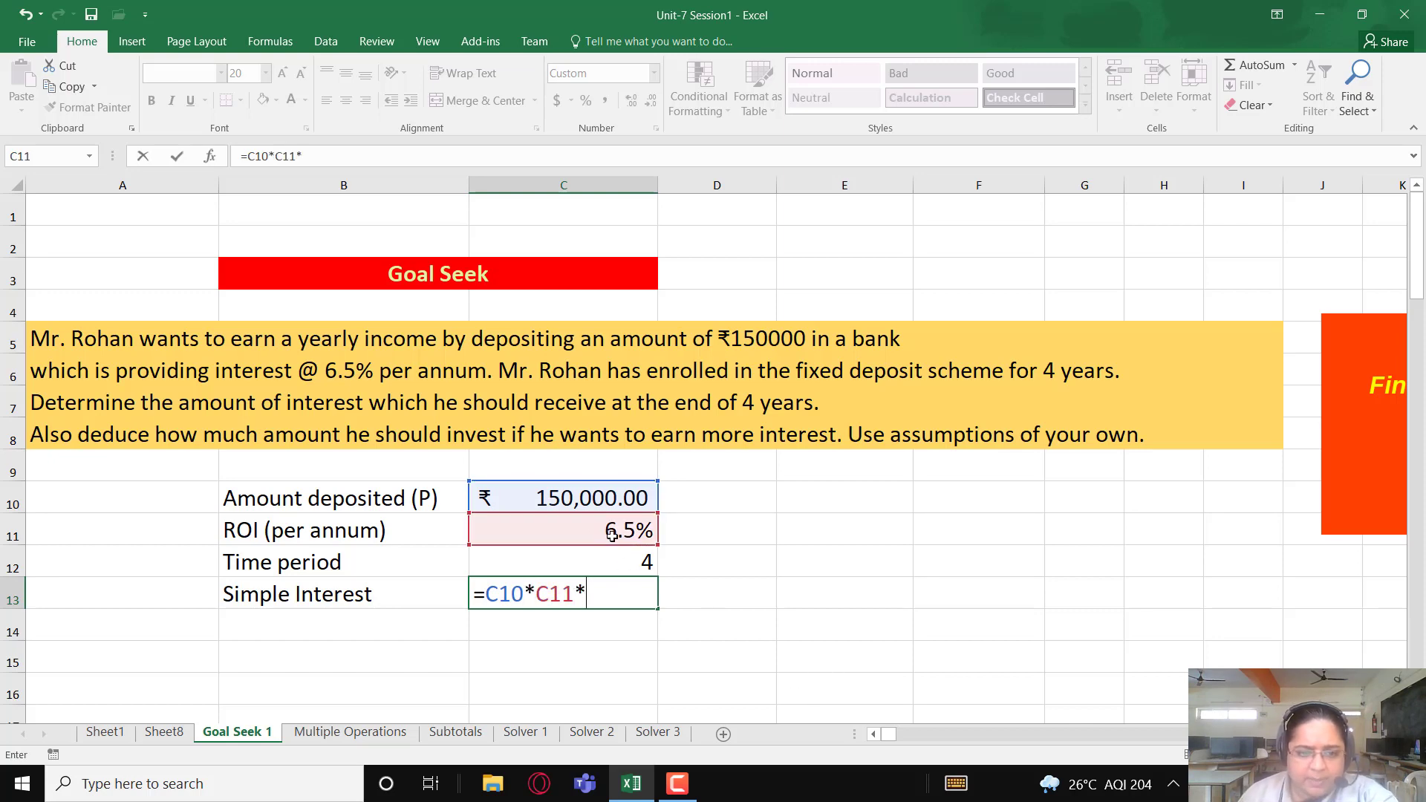
pyautogui.click(600, 563)
pyautogui.write('/100')
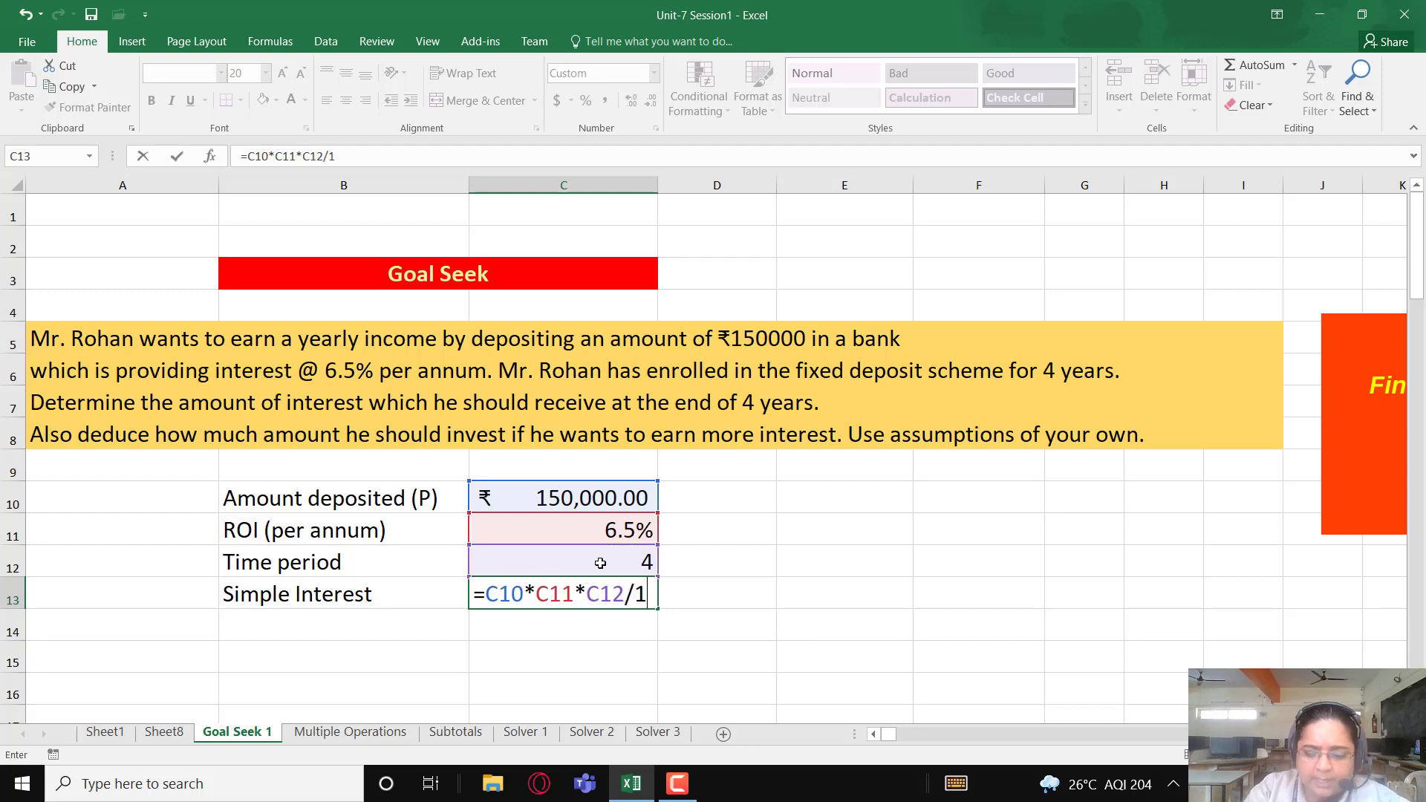
pyautogui.click(624, 595)
pyautogui.write(')')
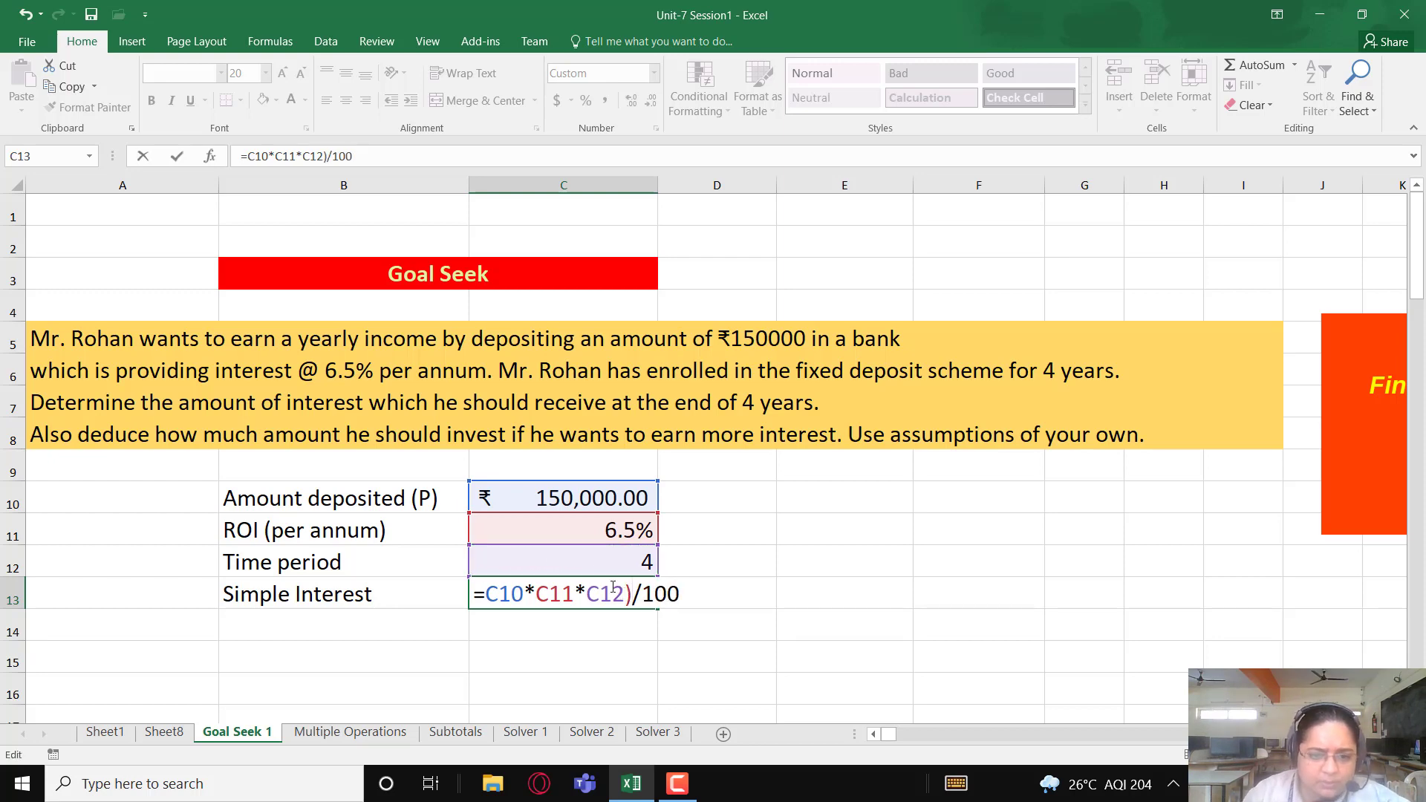
pyautogui.click(486, 594)
pyautogui.write('(')
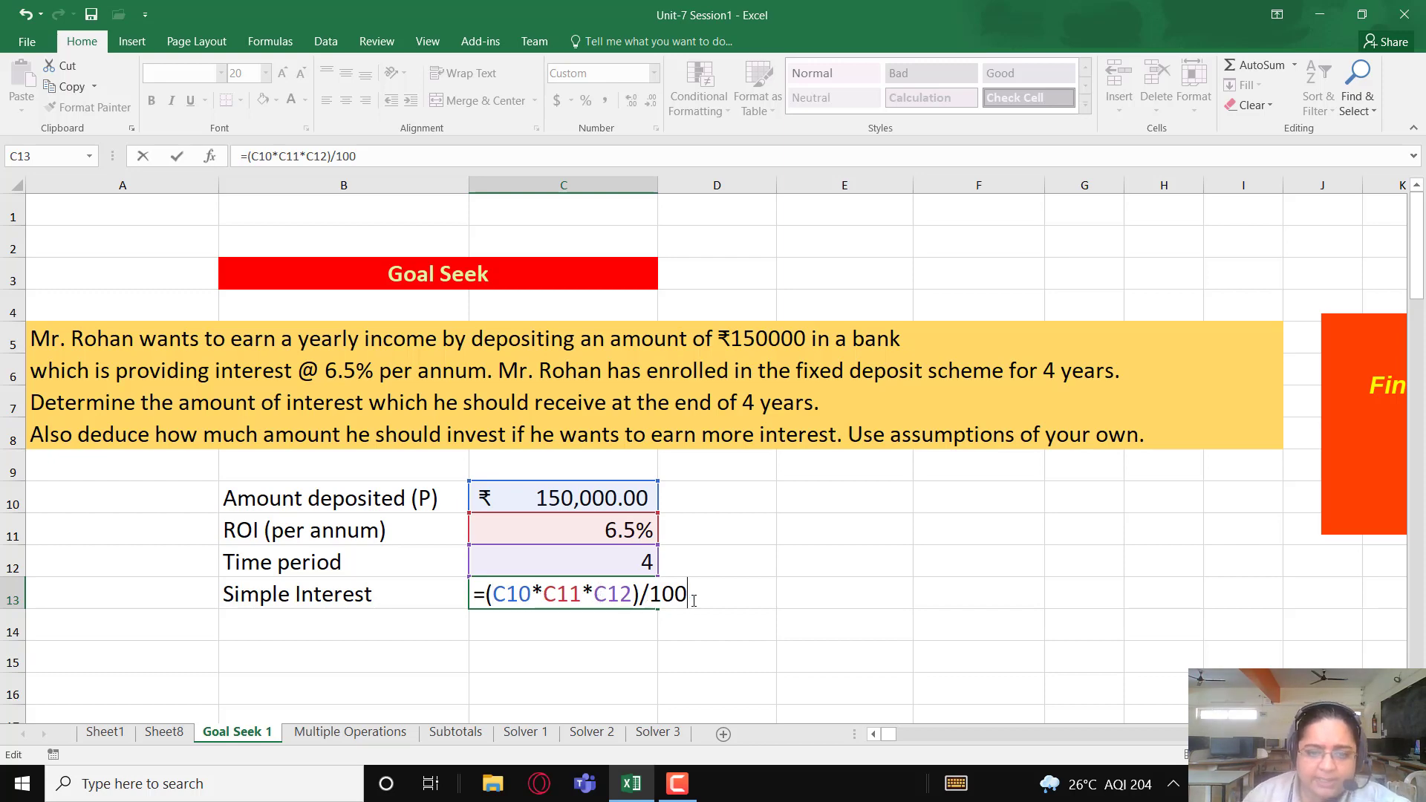
pyautogui.press('Return')
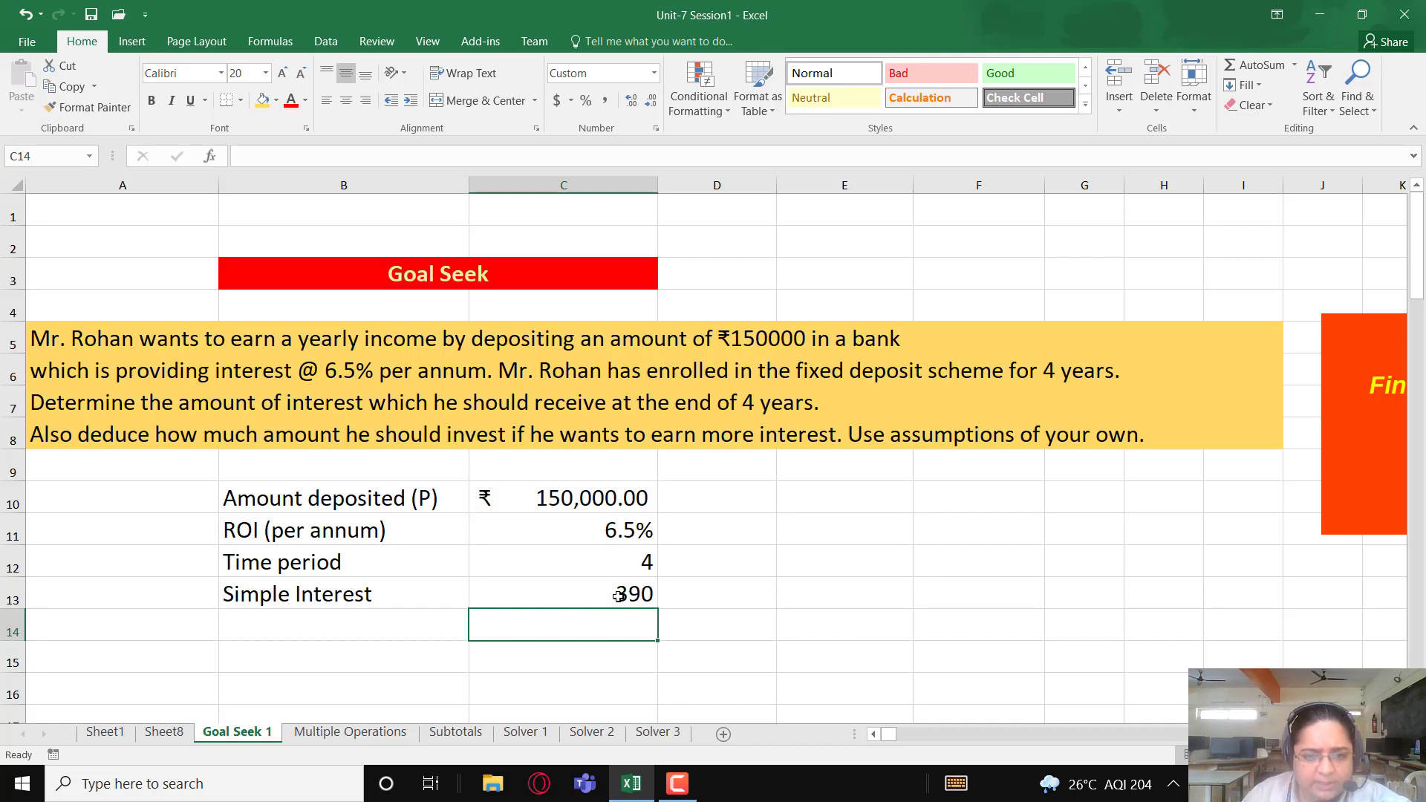
pyautogui.click(631, 594)
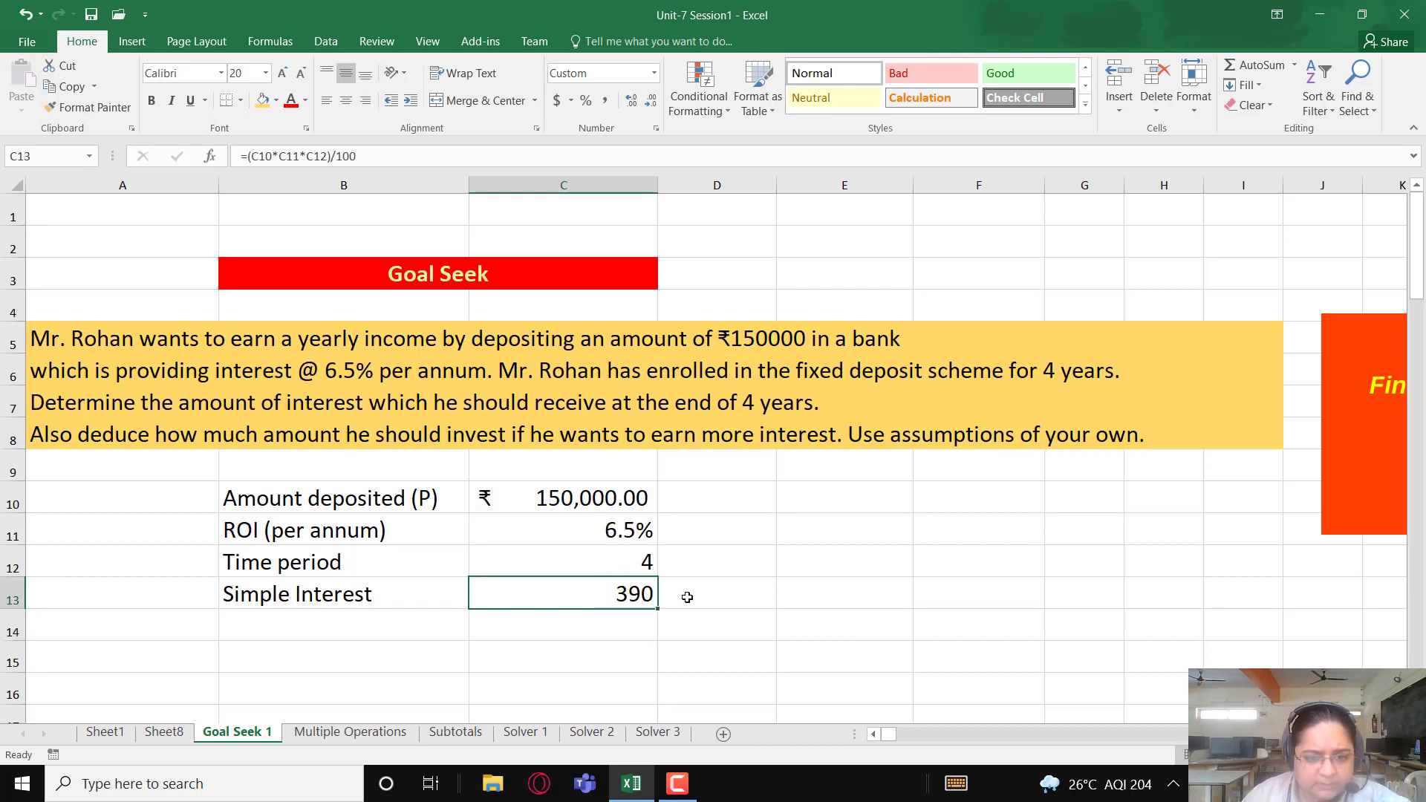
pyautogui.click(678, 783)
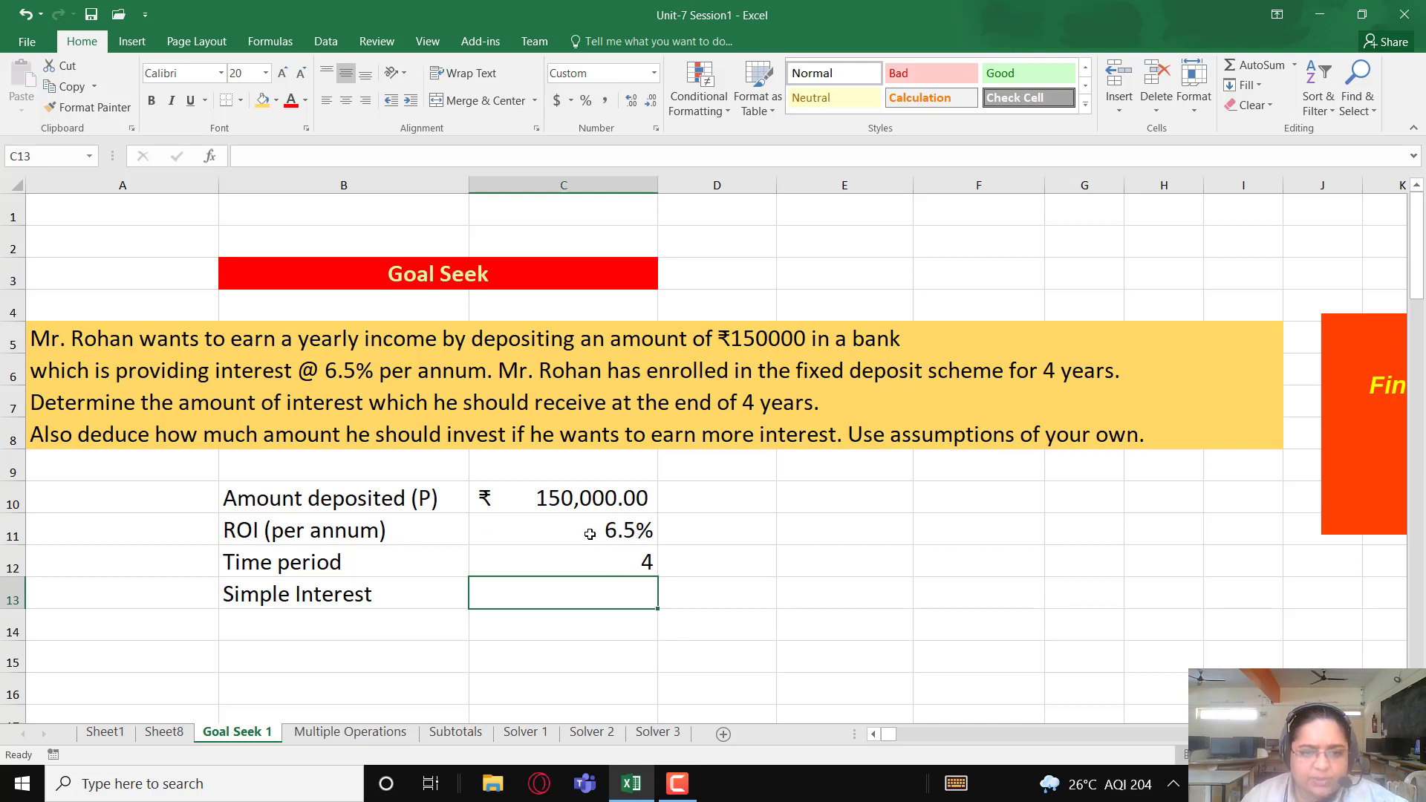
# - Enter the formula =C10*C11*C12 in C13 to calculate simple interest without dividing by 100
pyautogui.click(644, 532)
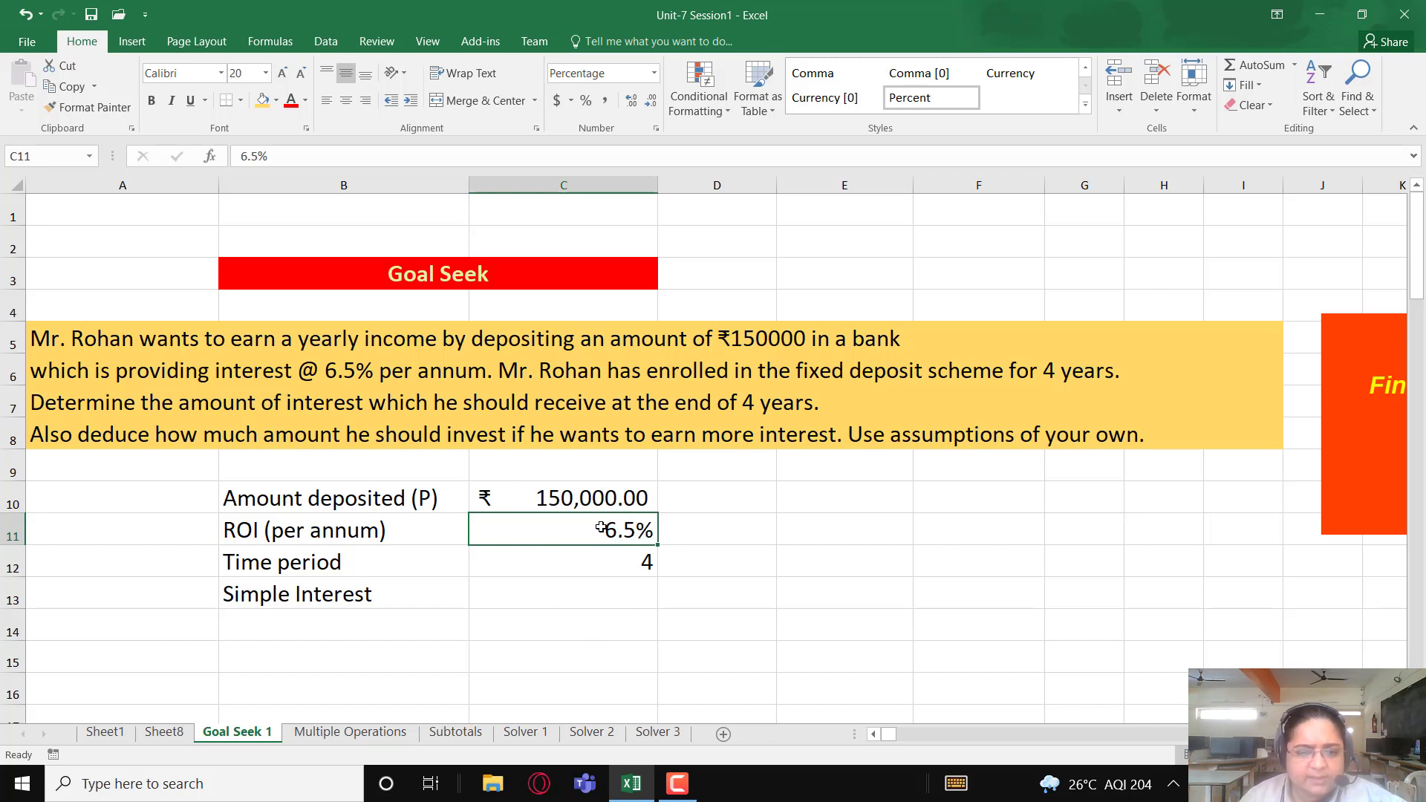
pyautogui.click(580, 587)
pyautogui.write('=')
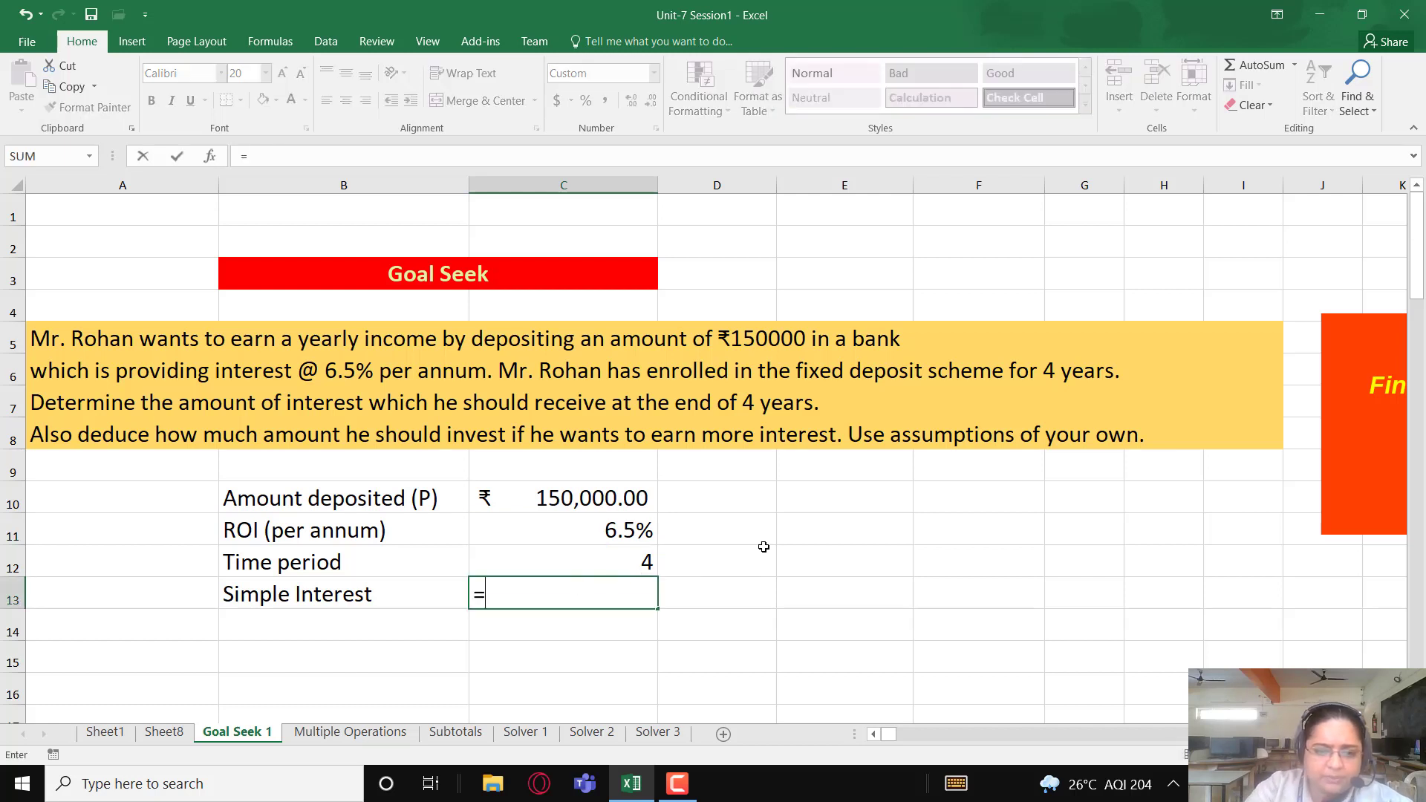
pyautogui.click(600, 495)
pyautogui.write('*')
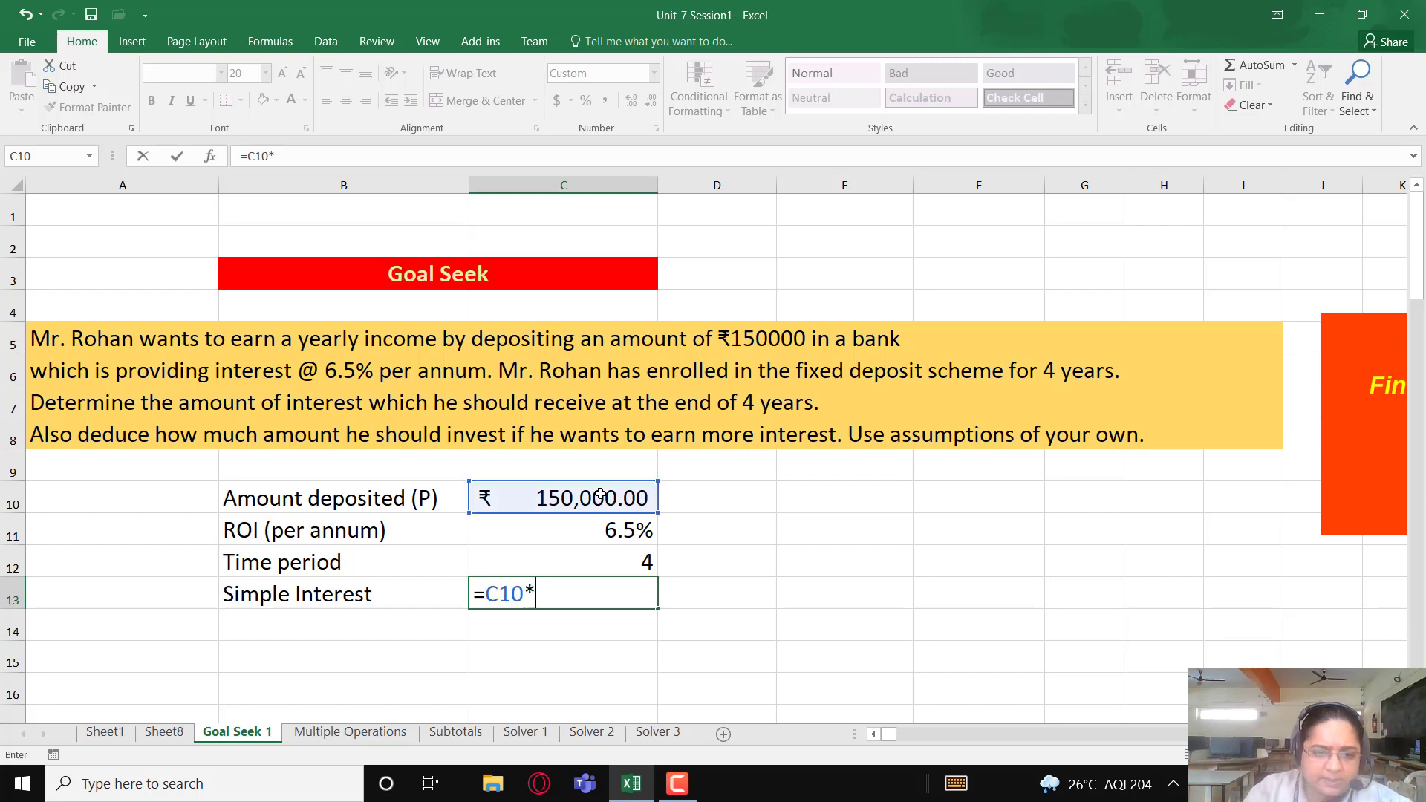
pyautogui.click(598, 533)
pyautogui.write('*')
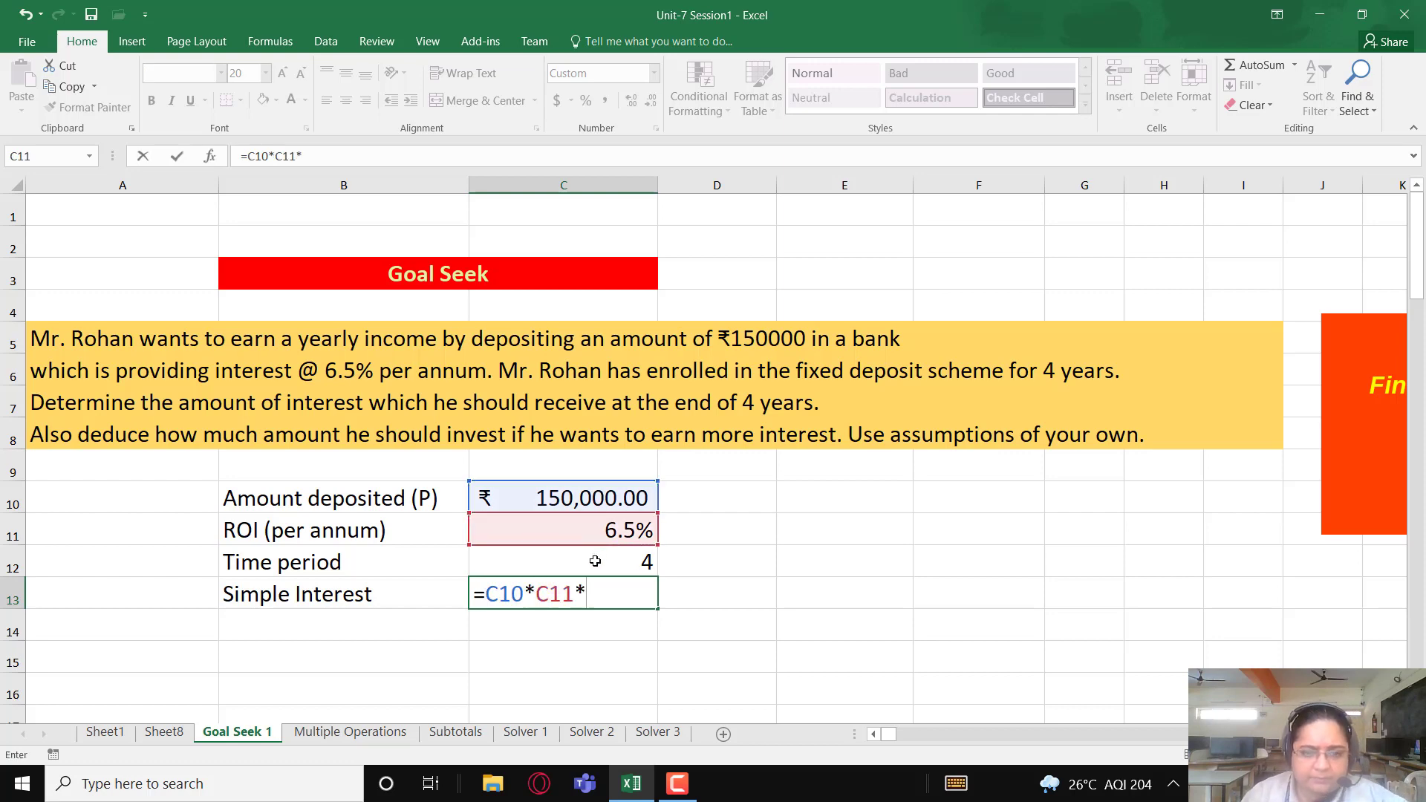
pyautogui.click(595, 561)
pyautogui.press('Return')
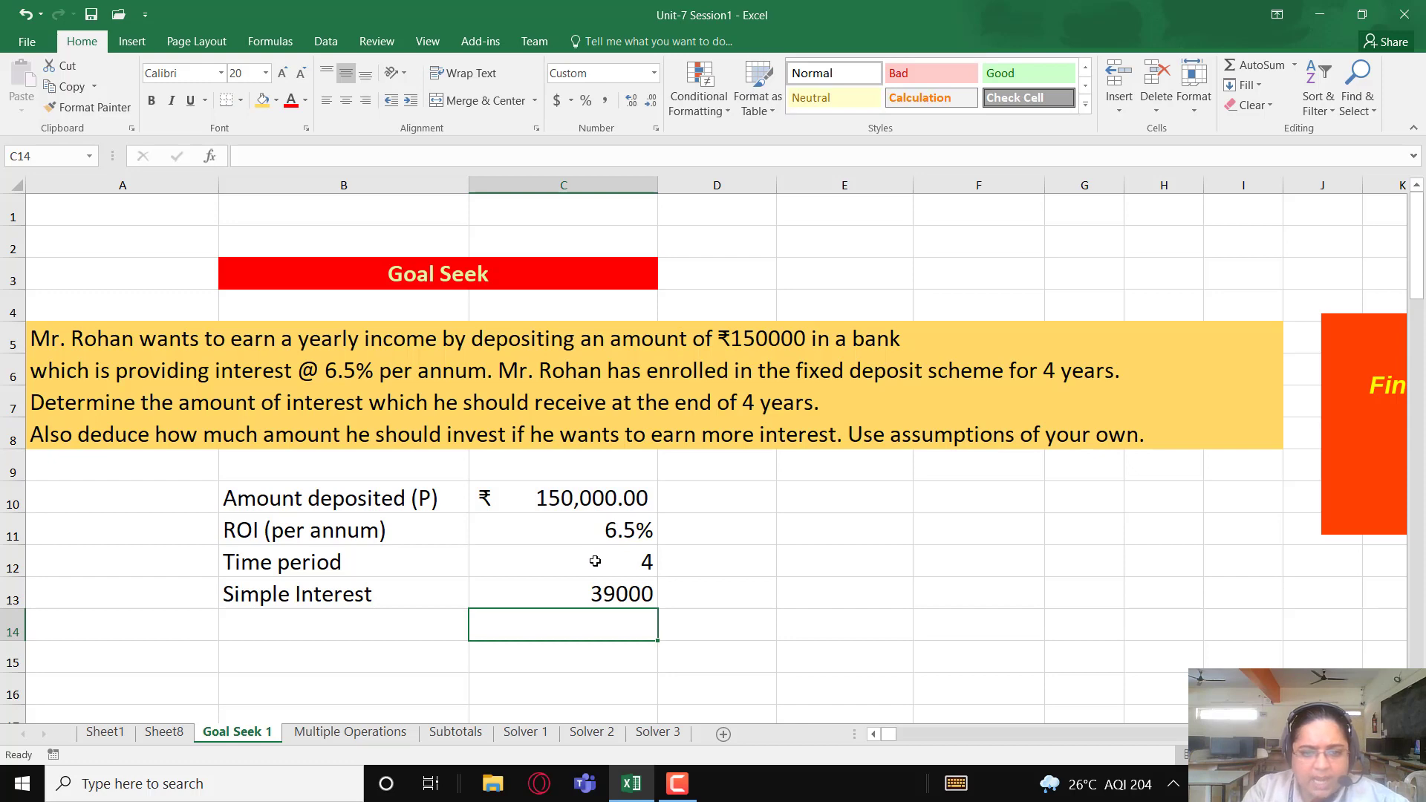
# - Change the format of the ROI in C11 from percentage to Number with three decimal places
pyautogui.press('Up')
pyautogui.press('Up')
pyautogui.press('Up')
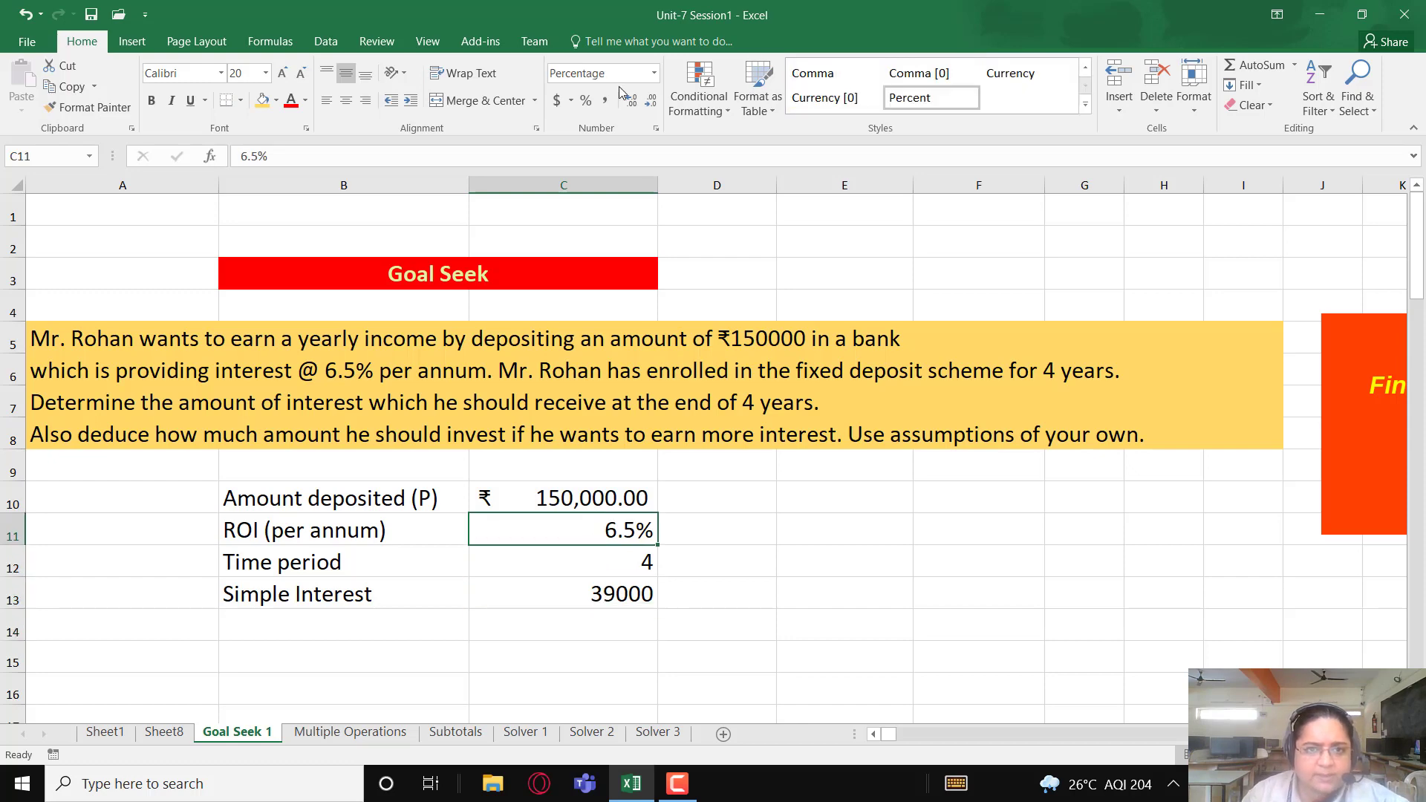
pyautogui.click(654, 74)
pyautogui.click(621, 144)
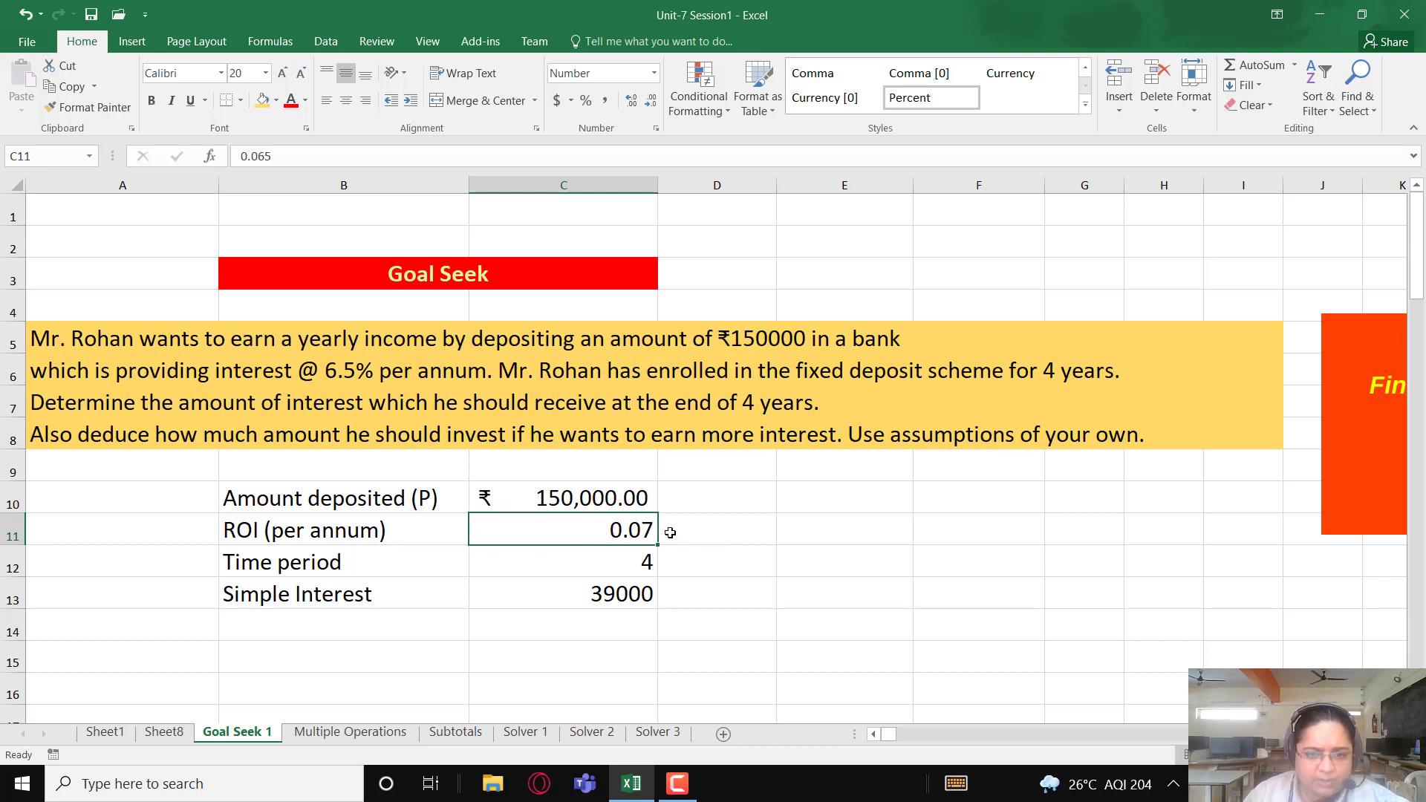
pyautogui.click(631, 100)
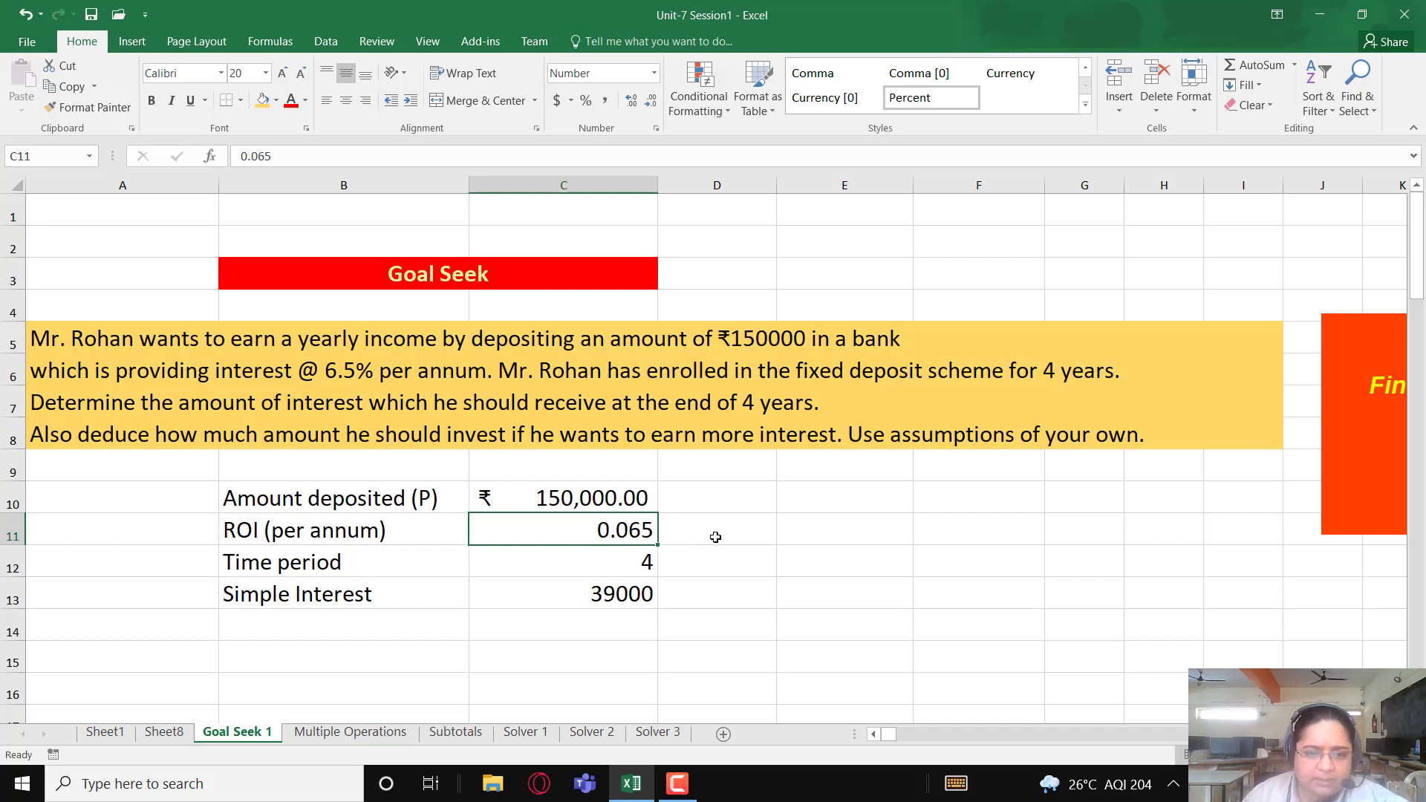
# - Replace the ROI in C11 with 6.5 and reduce it to one decimal place
pyautogui.press('Delete')
pyautogui.write('6.5')
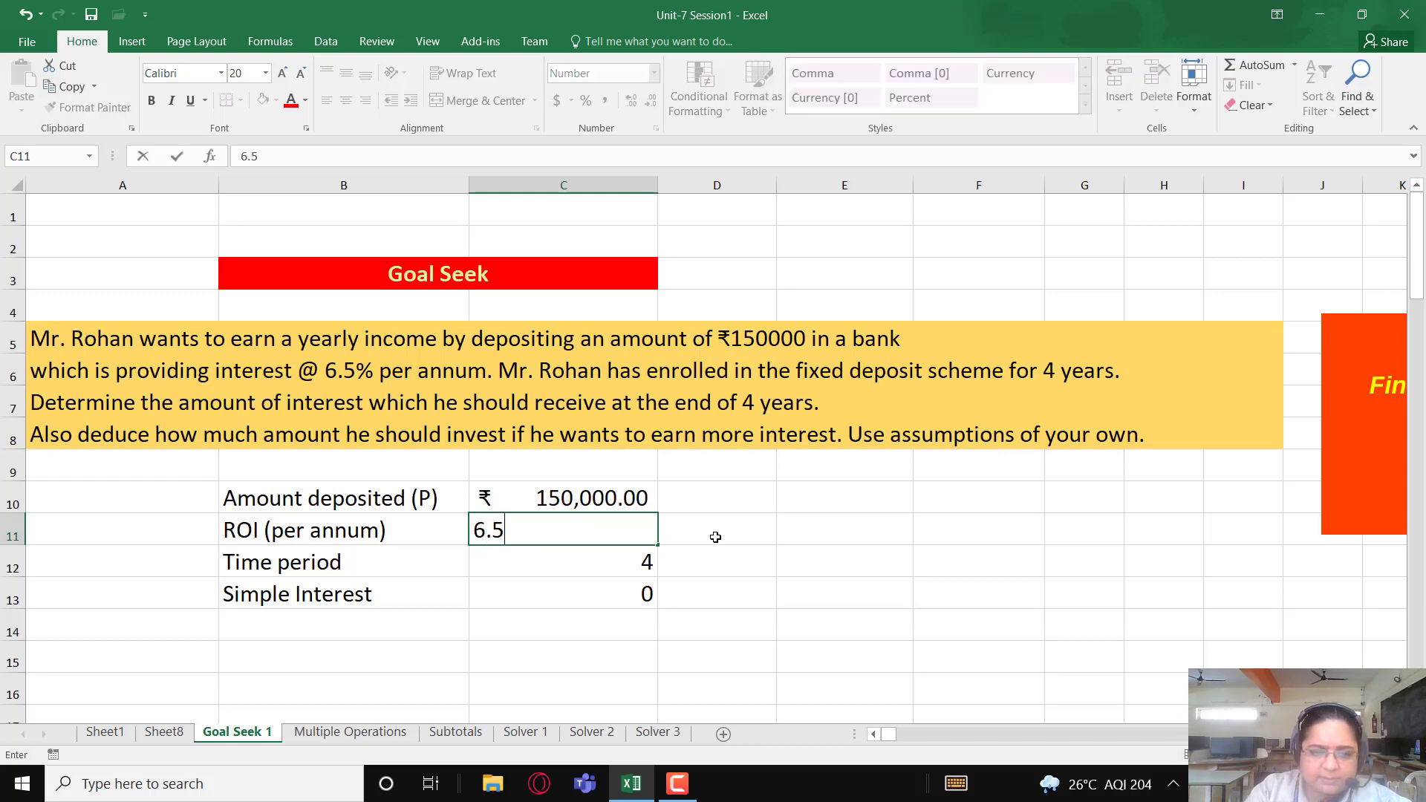
pyautogui.press('Return')
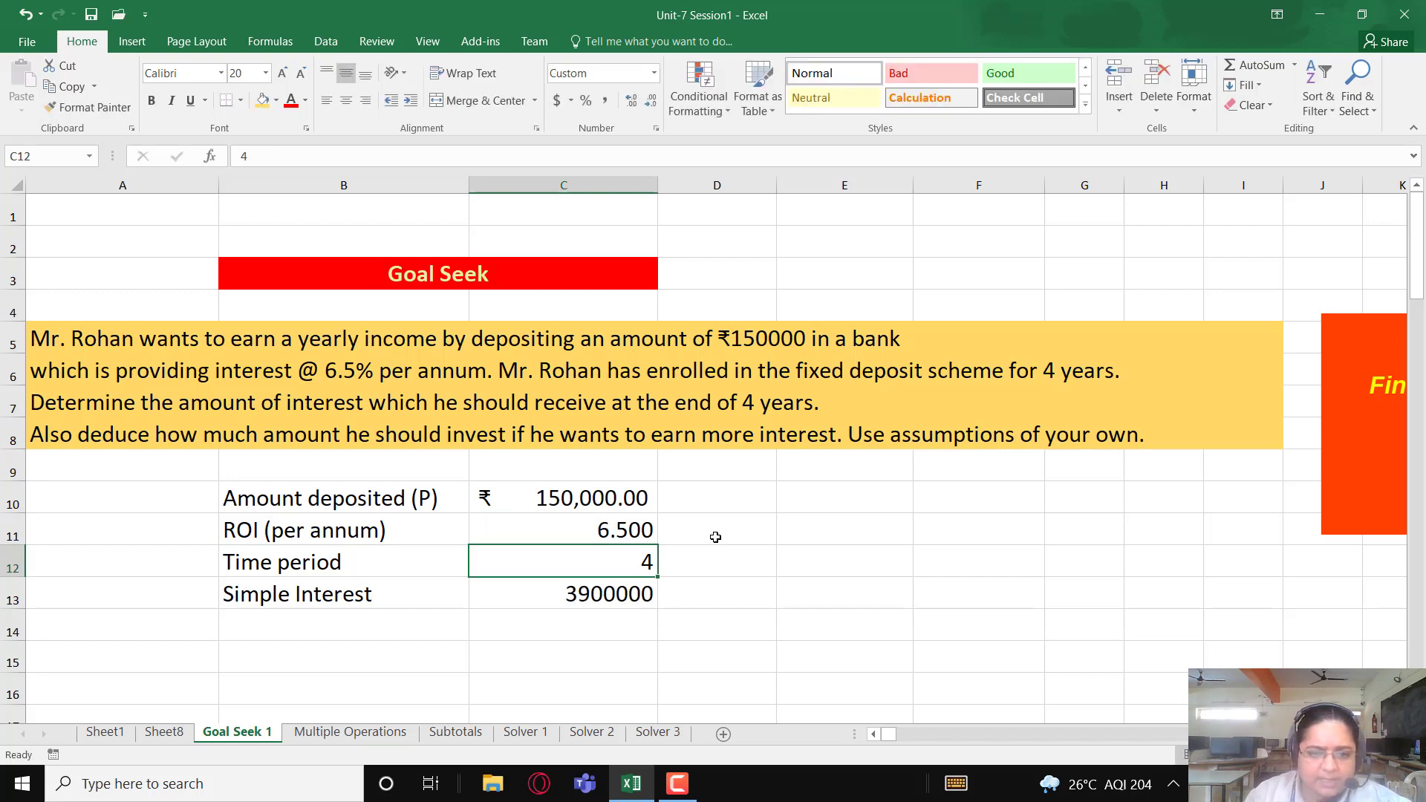
pyautogui.click(634, 520)
pyautogui.click(651, 102)
pyautogui.click(651, 102)
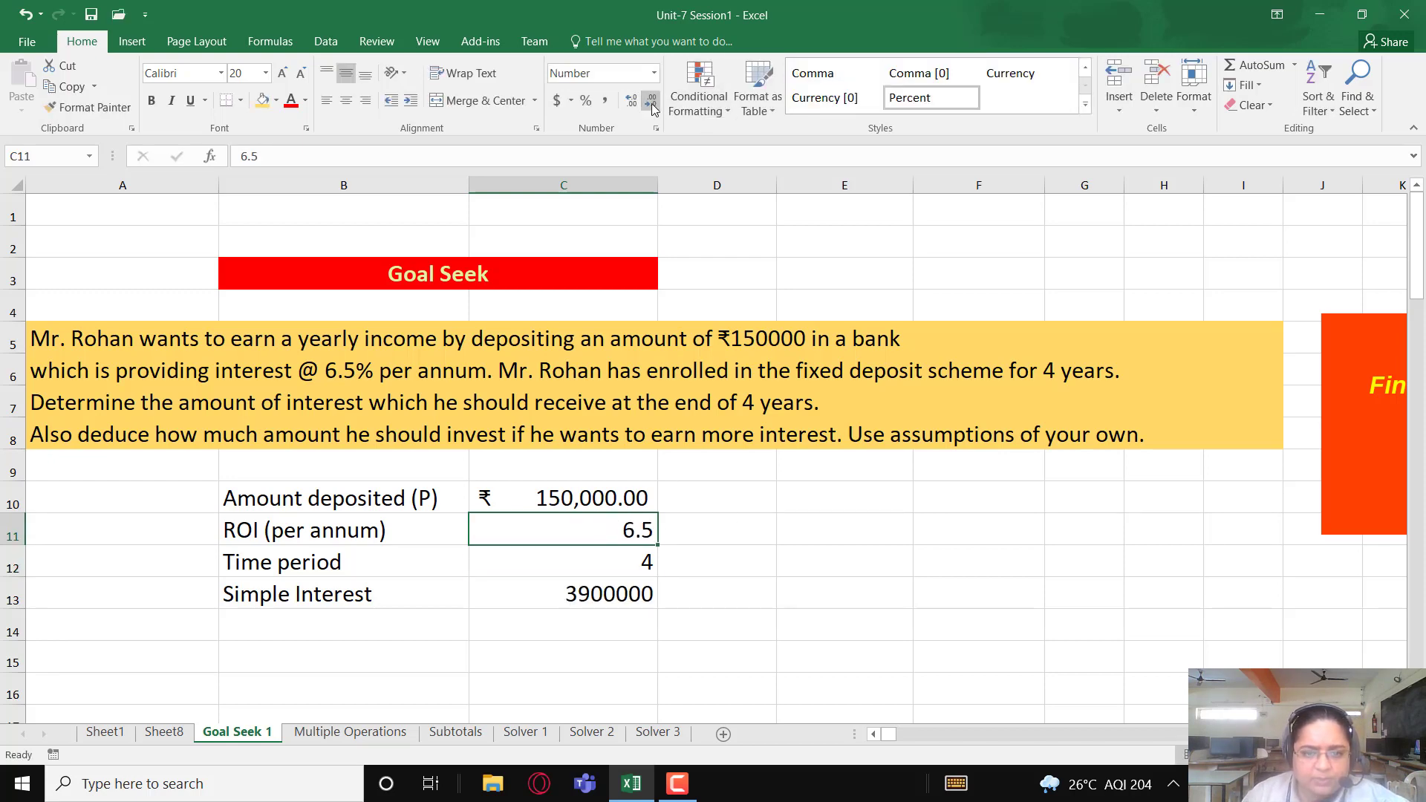
# - Replace the simple interest formula in C13 with =C10*C11*C12/100
pyautogui.click(606, 594)
pyautogui.press('Delete')
pyautogui.write('=')
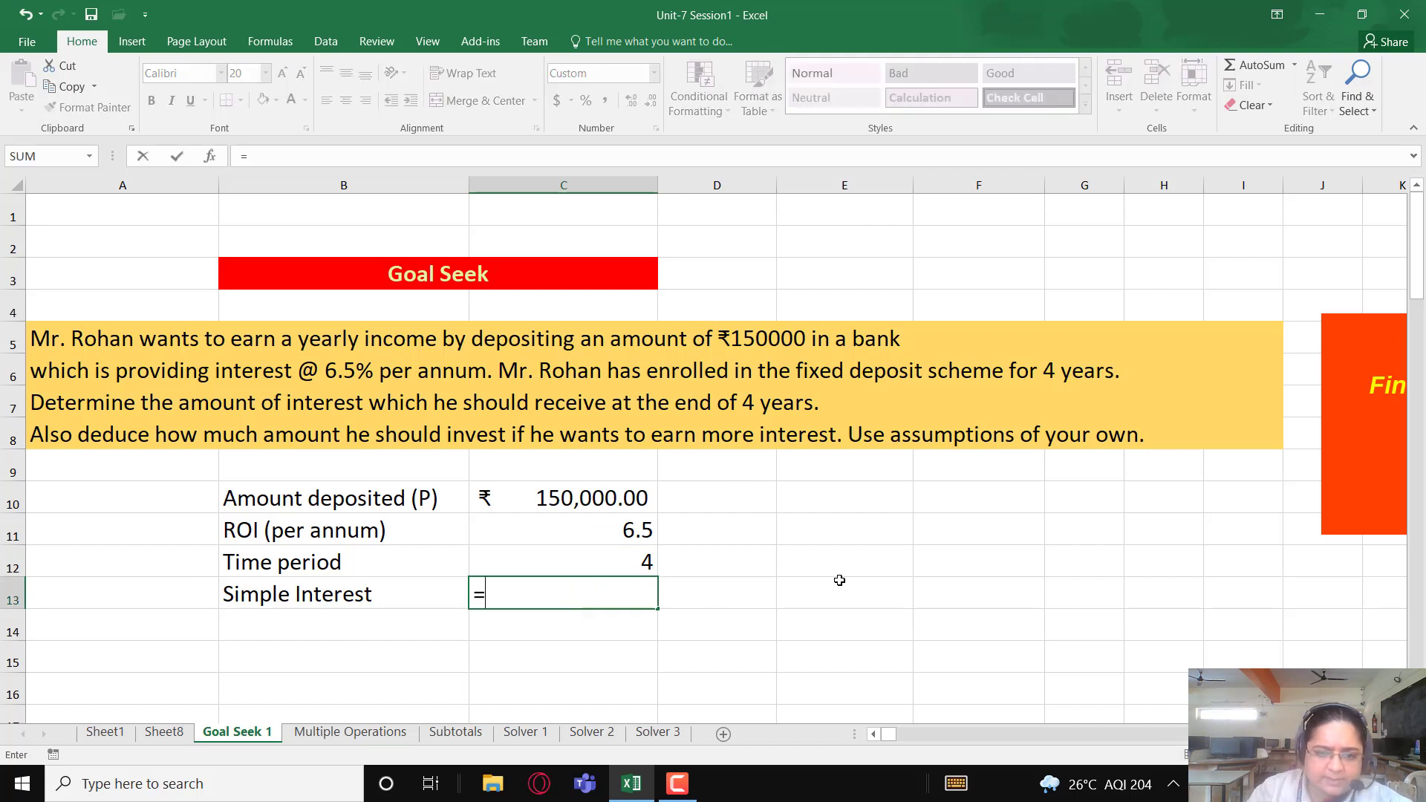
pyautogui.click(618, 504)
pyautogui.write('*')
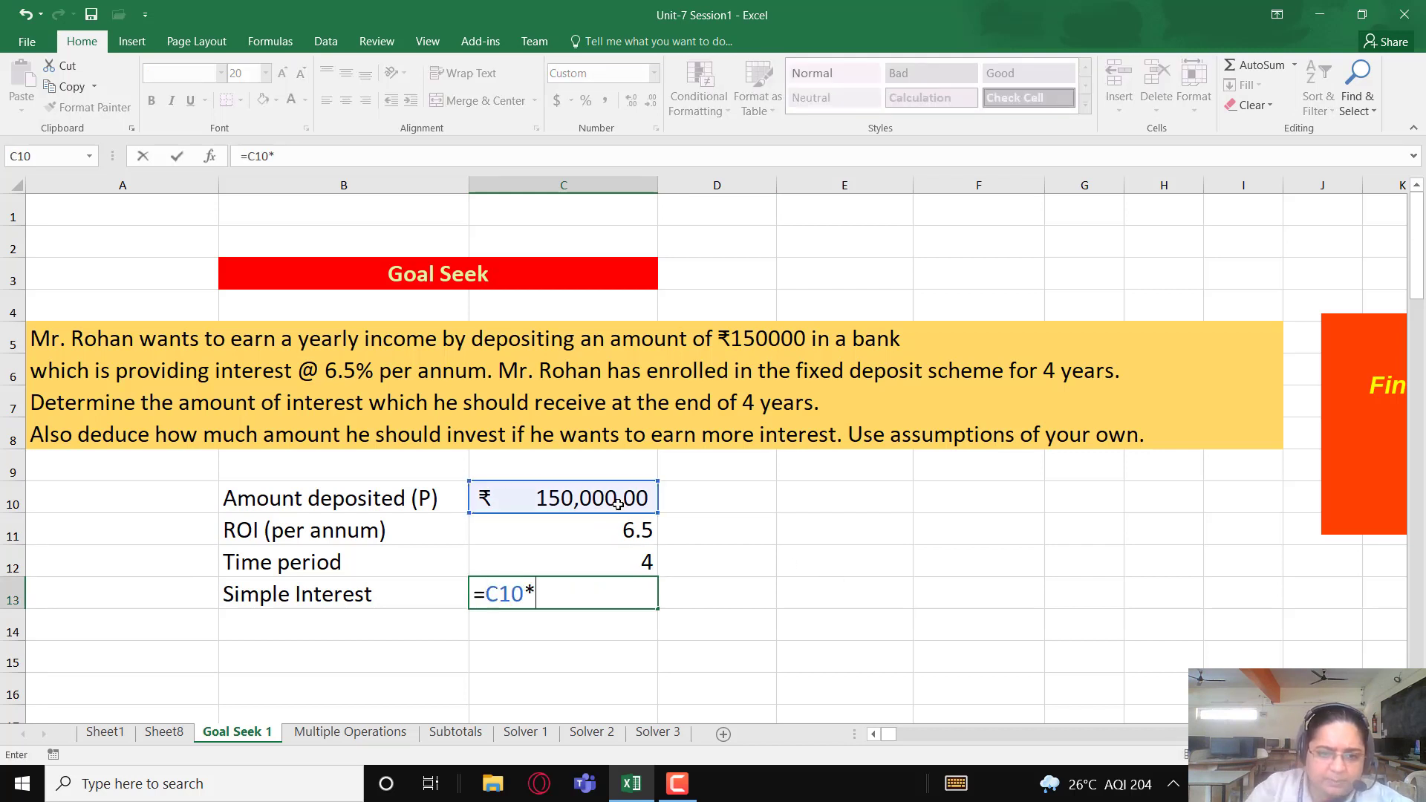
pyautogui.click(623, 535)
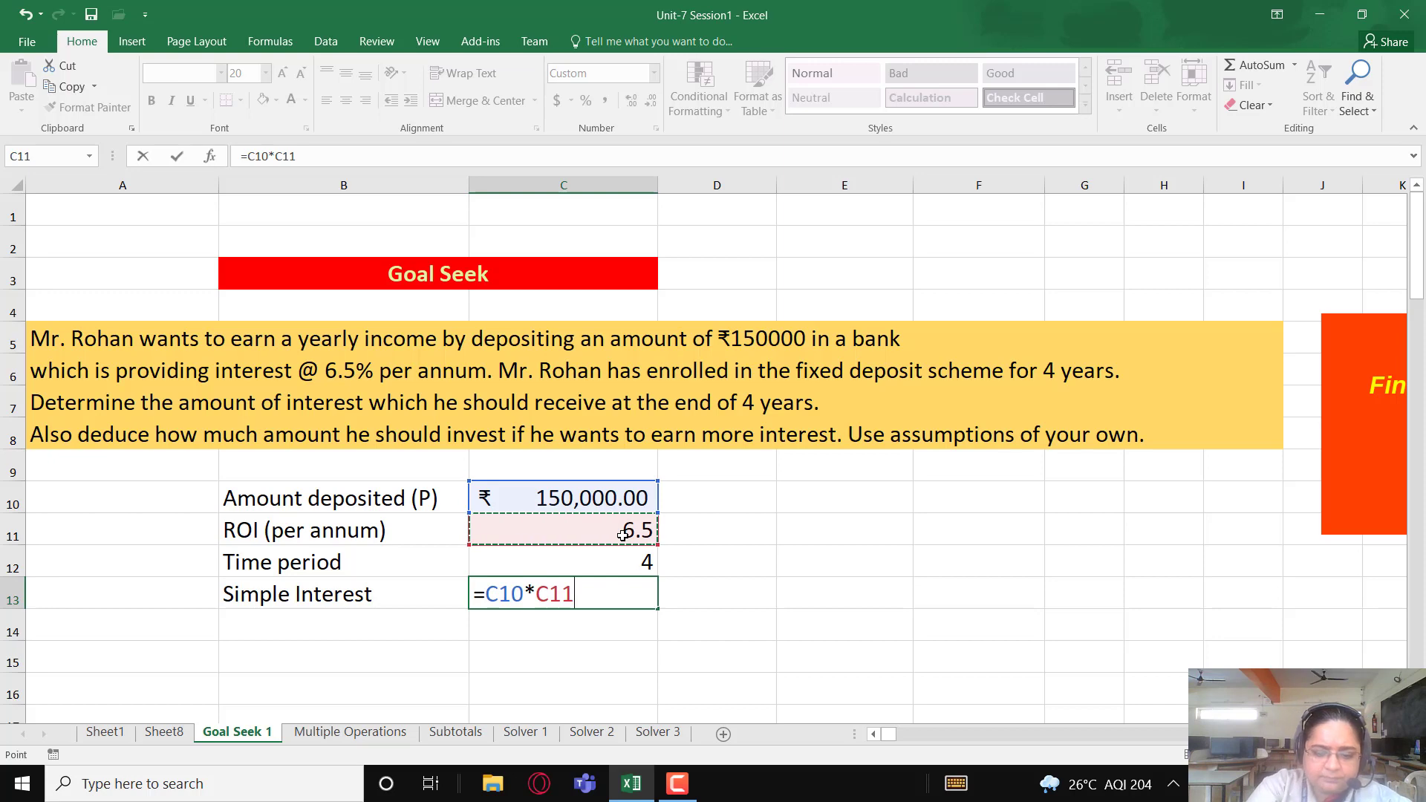
pyautogui.write('*')
pyautogui.click(627, 565)
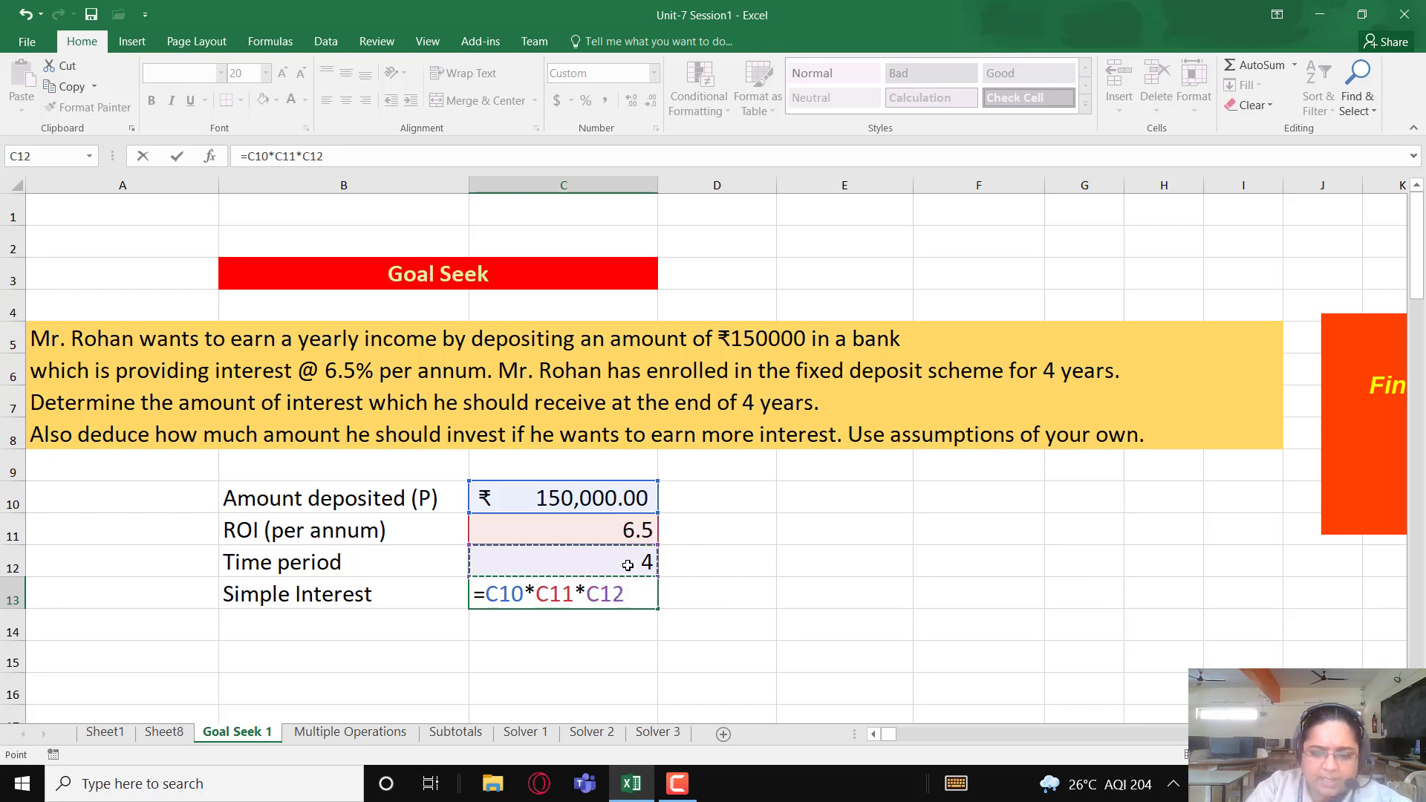
pyautogui.write('/100')
pyautogui.press('Return')
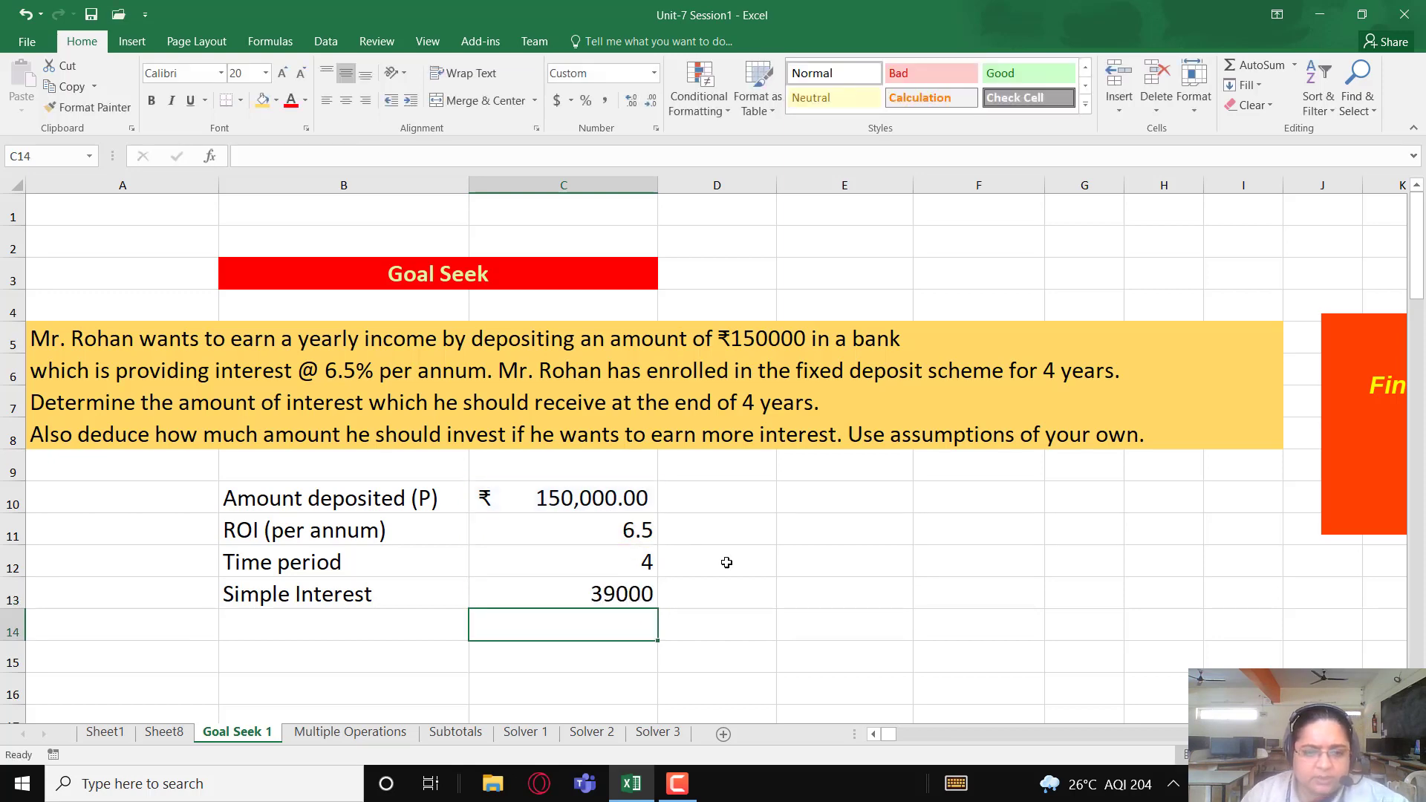
# - Format the simple interest in C13 as rupee accounting currency
pyautogui.click(612, 596)
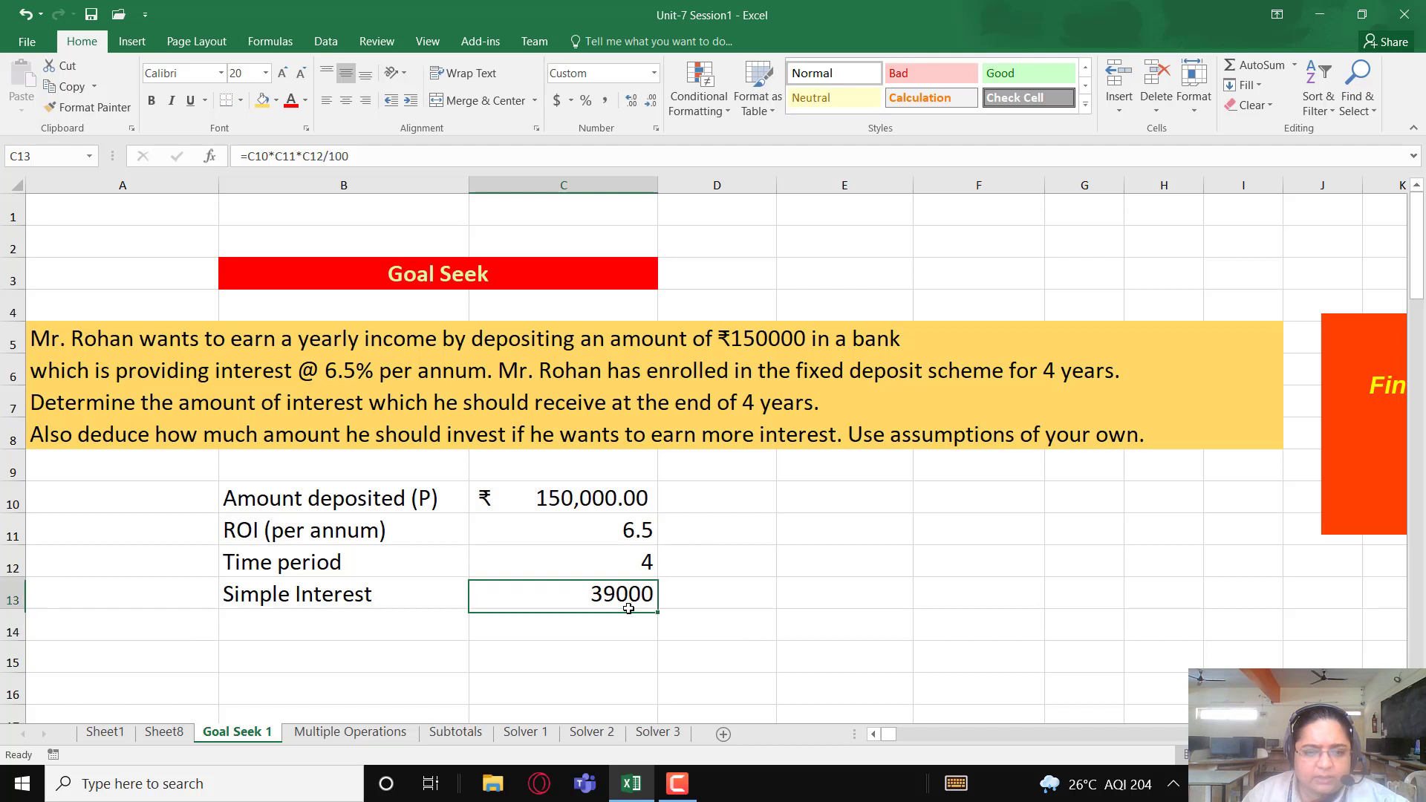
pyautogui.click(571, 100)
pyautogui.click(587, 136)
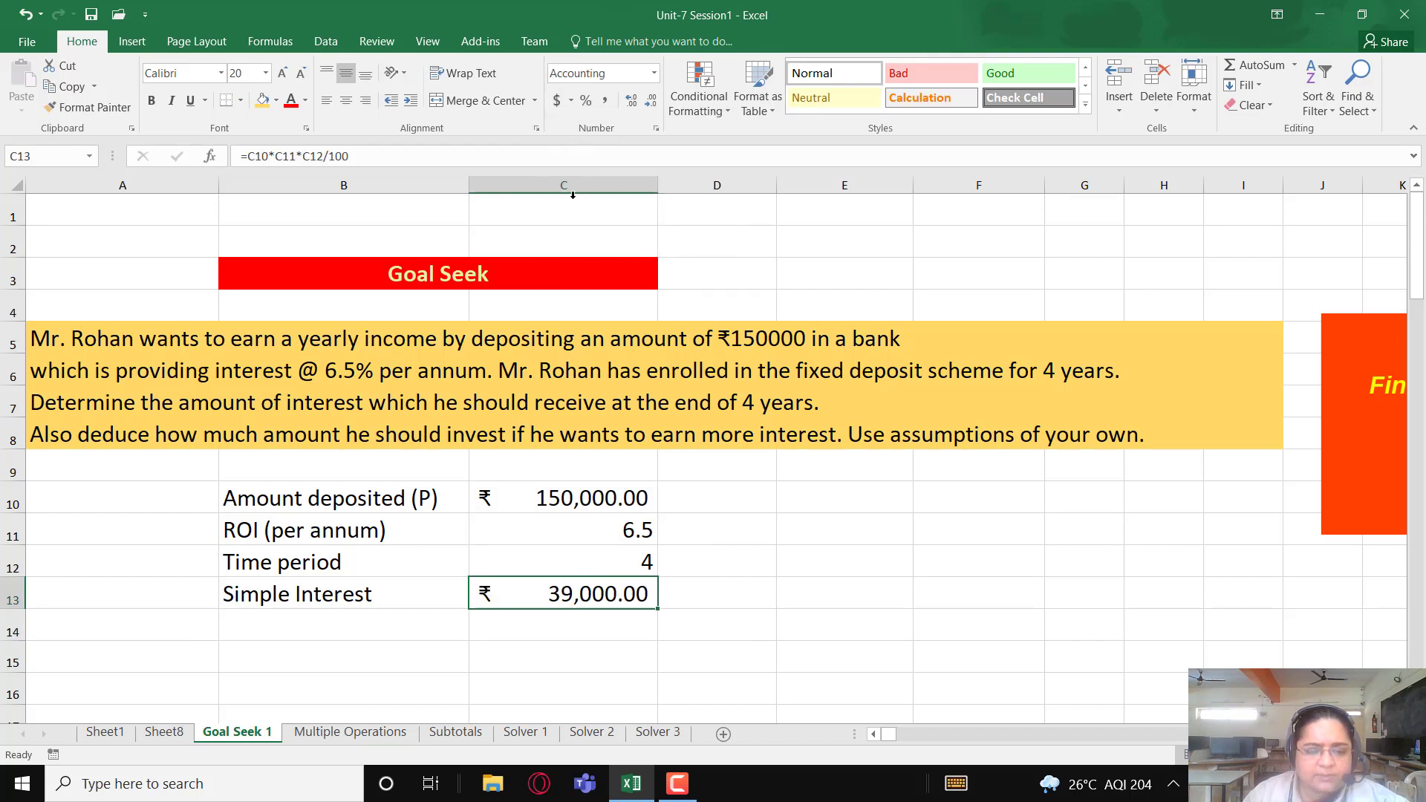
pyautogui.click(706, 581)
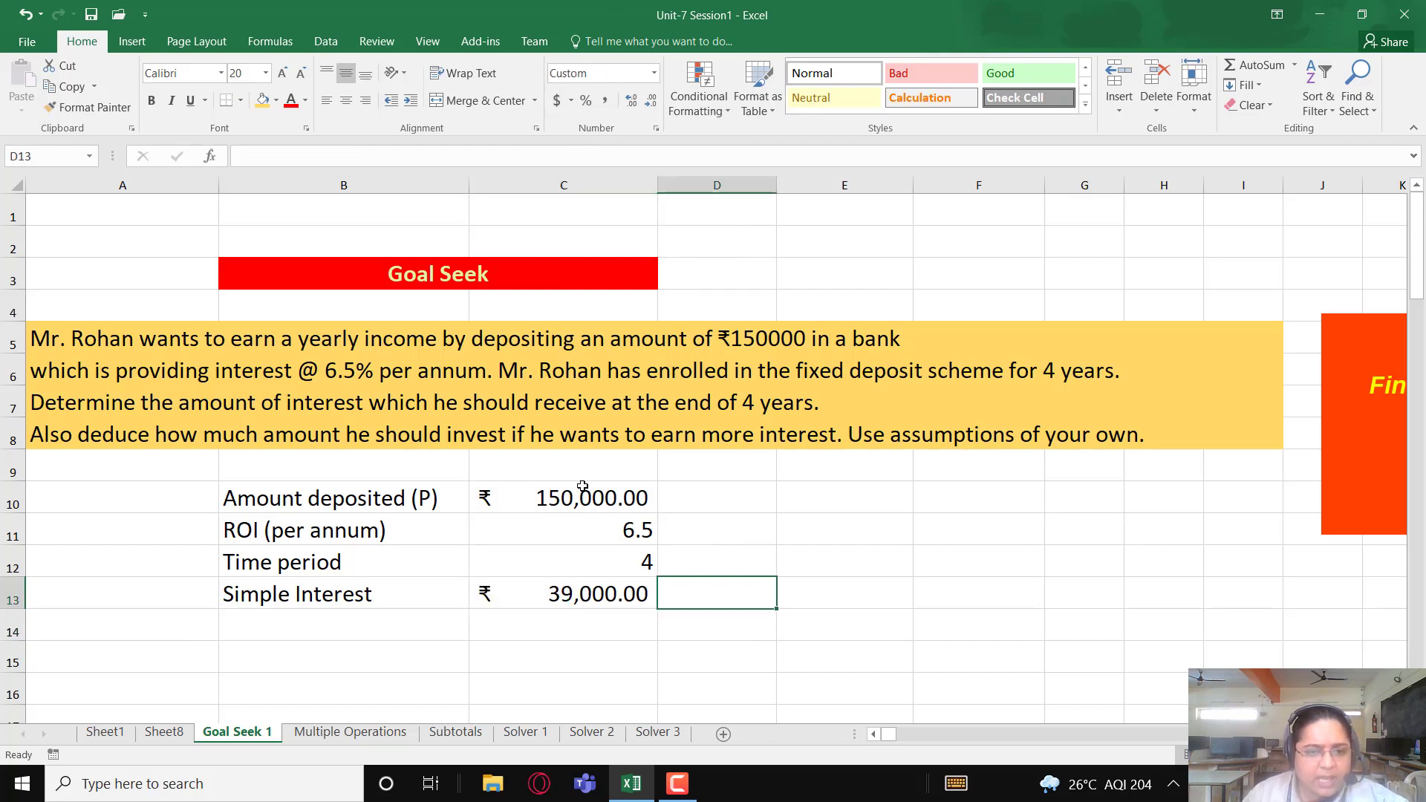
# - Review the simple interest formula in C13, the problem statement in rows 5 to 8, and the inputs in C10 to C12
pyautogui.click(564, 593)
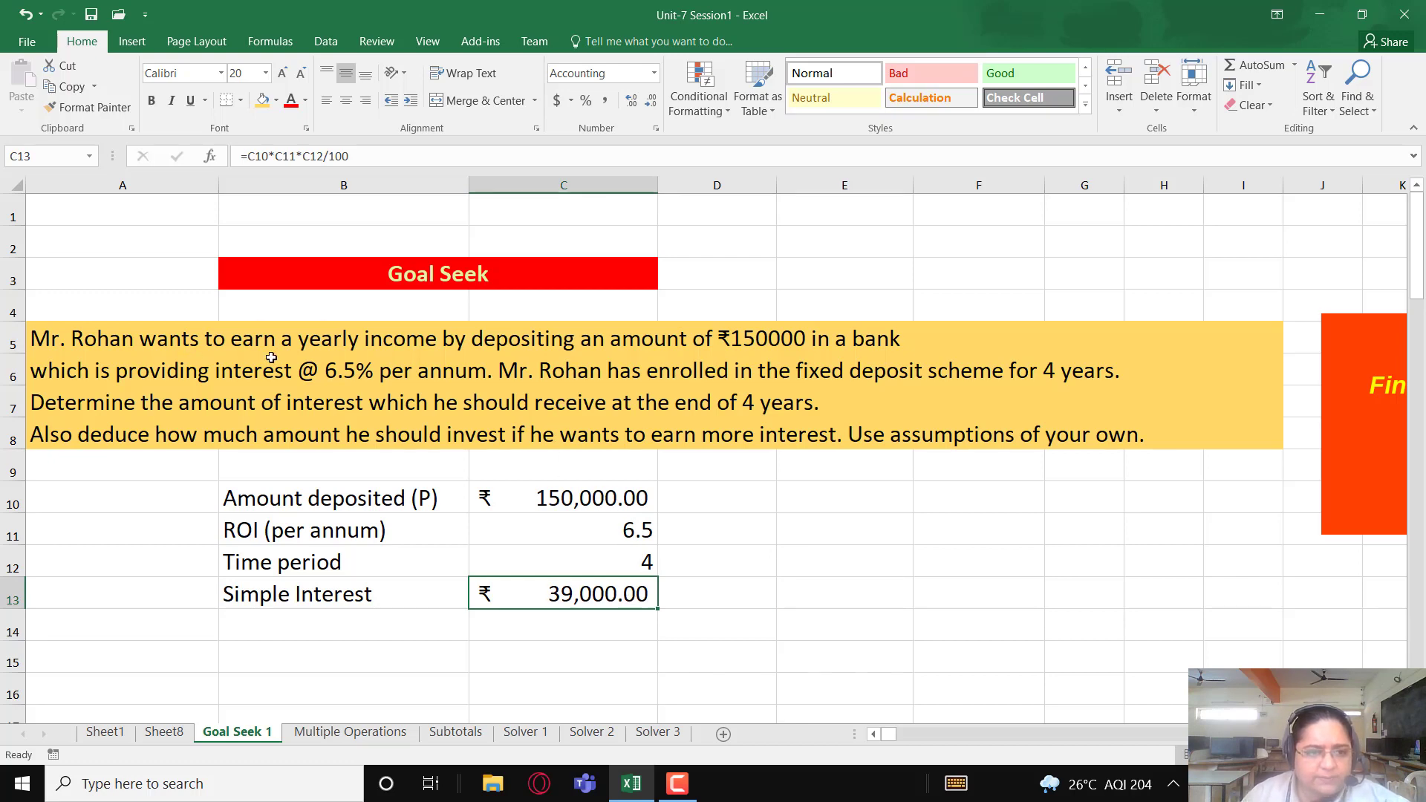
pyautogui.moveTo(40, 328); pyautogui.dragTo(803, 401)
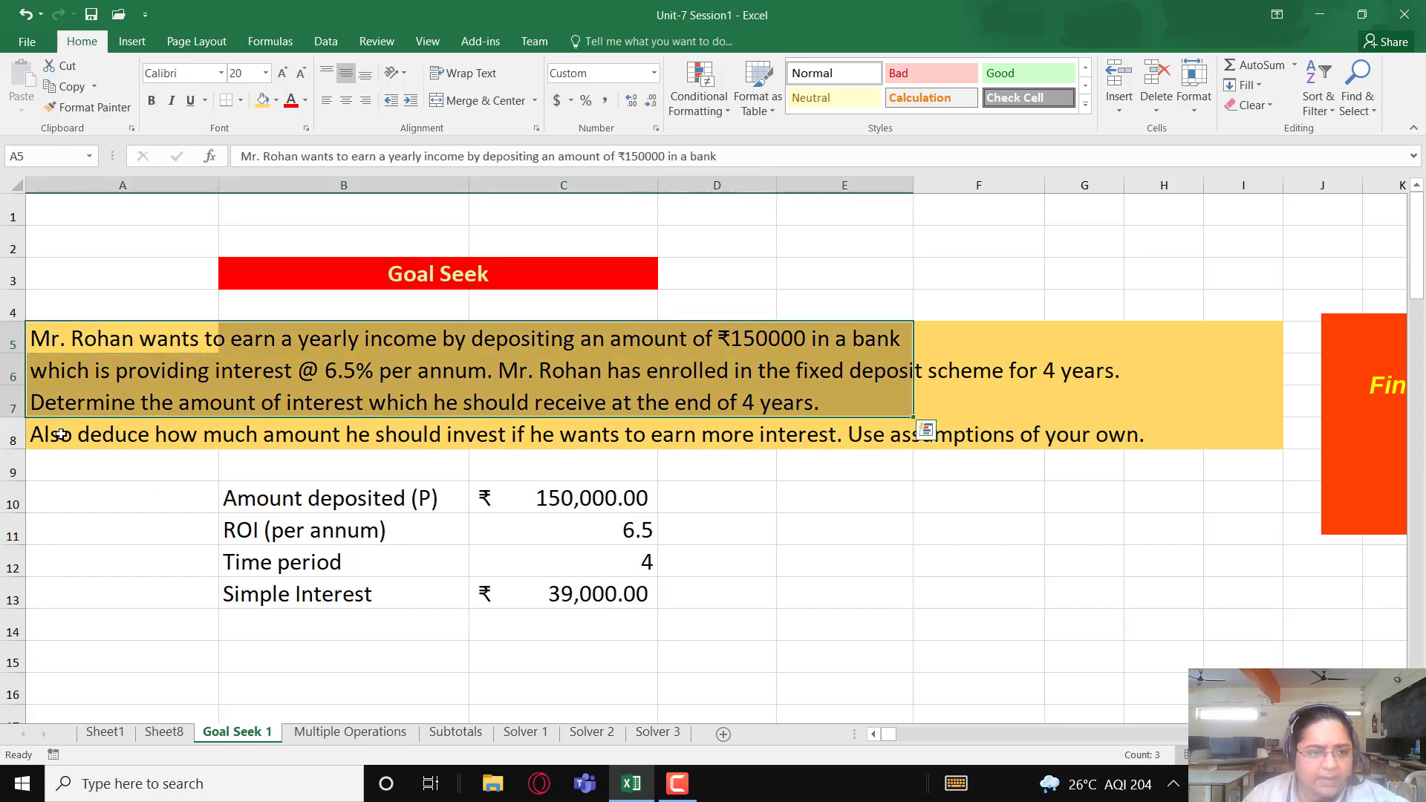
pyautogui.click(53, 435)
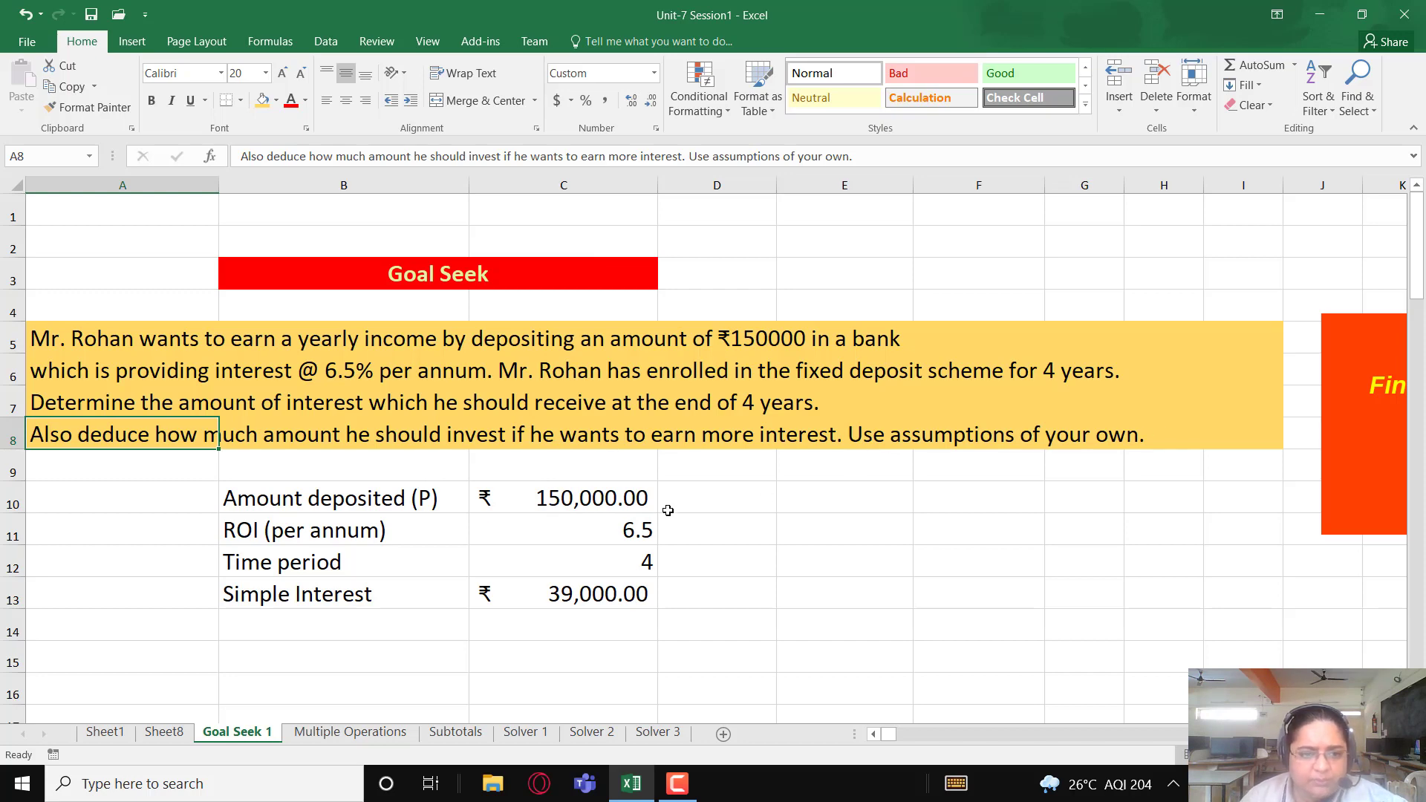
pyautogui.click(559, 491)
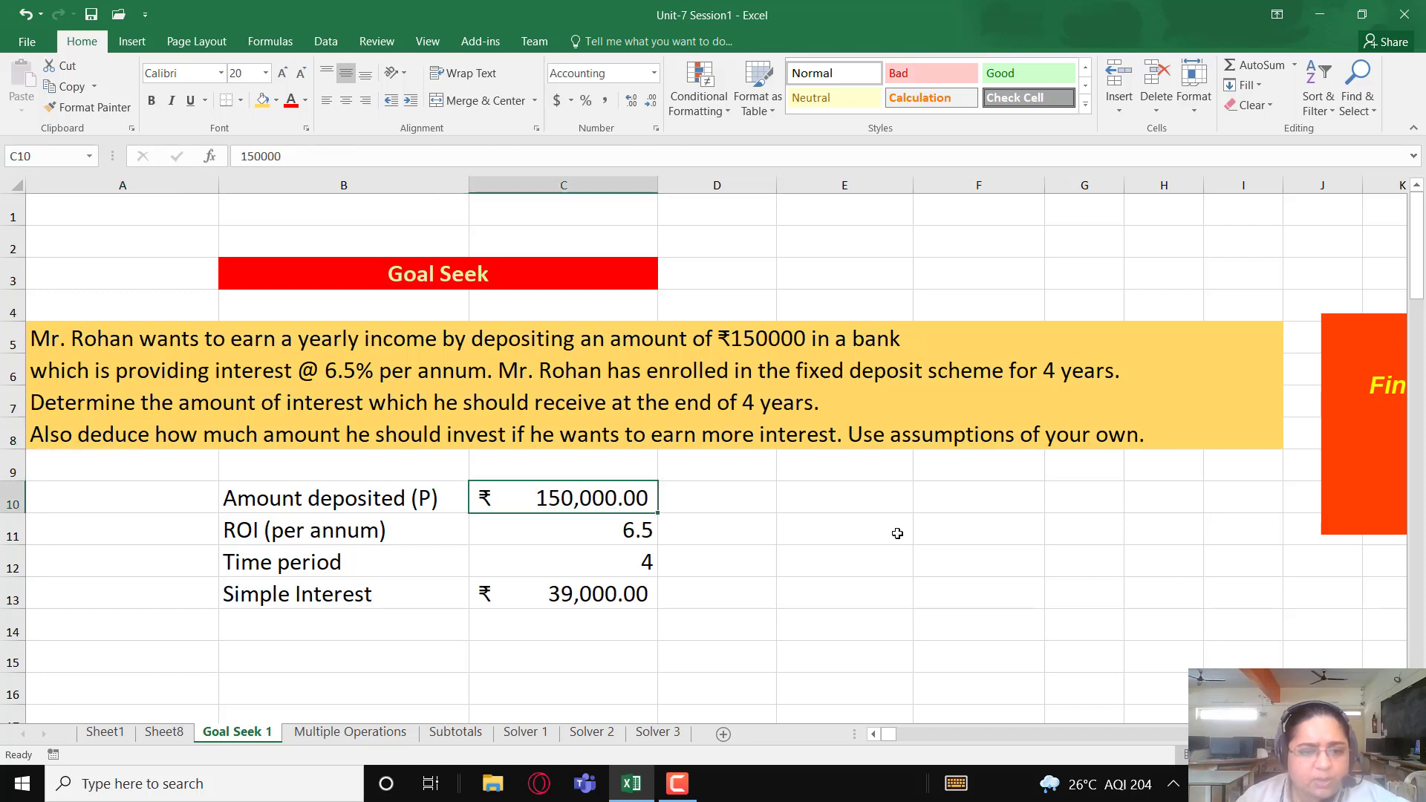
pyautogui.click(603, 529)
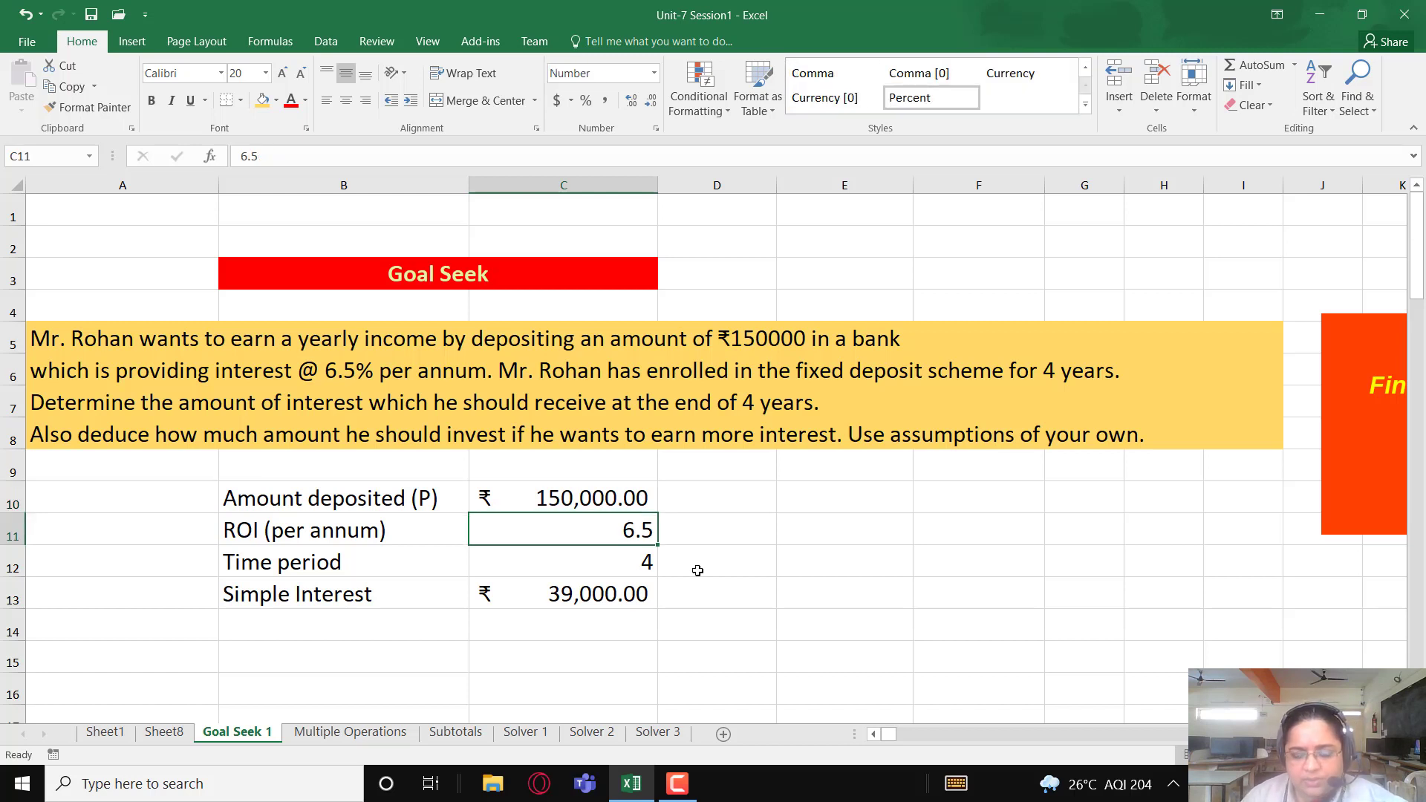
pyautogui.click(647, 563)
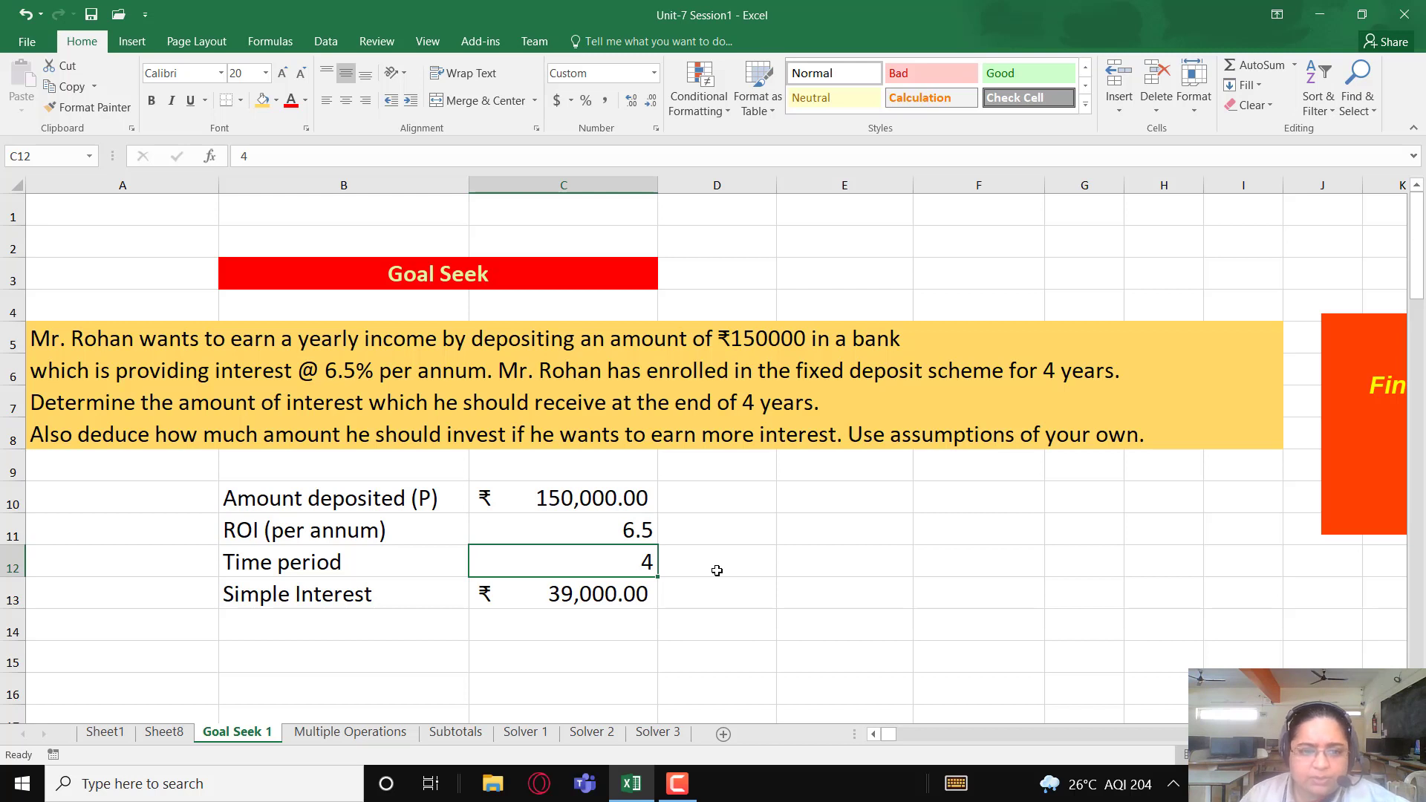
# - Try deposit amounts of 200000 and 300000 in C10 to compare the simple interest
pyautogui.click(524, 505)
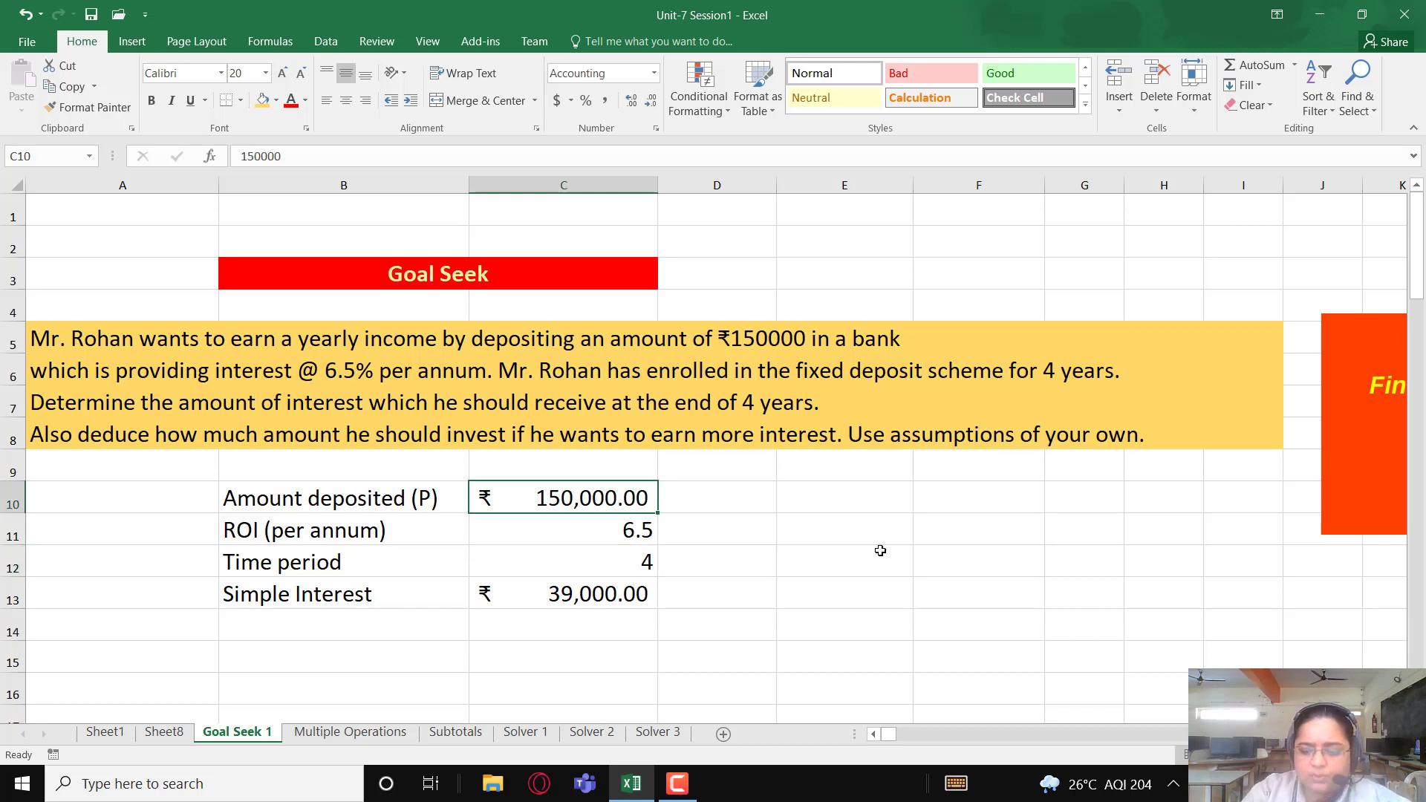
pyautogui.write('200000')
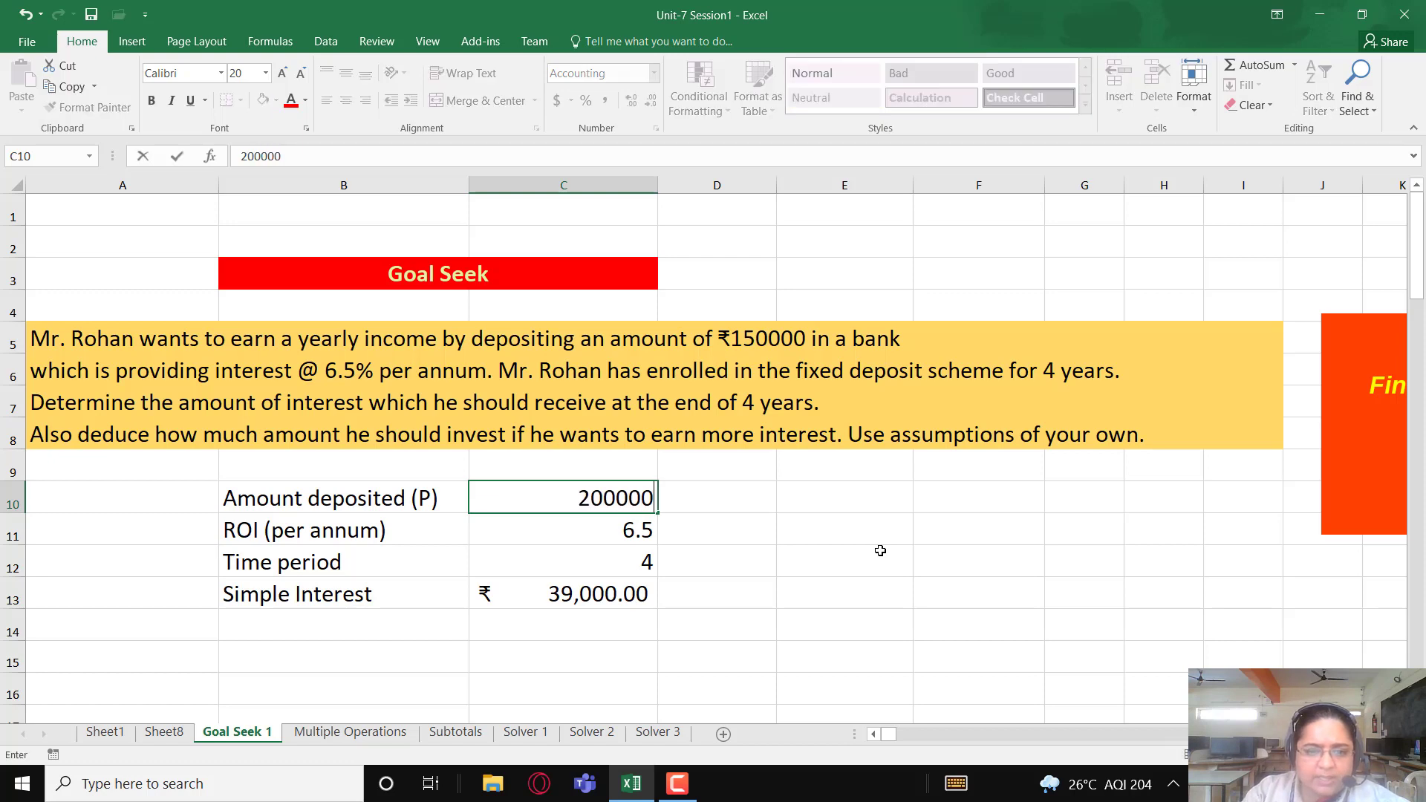
pyautogui.press('Return')
pyautogui.press('Up')
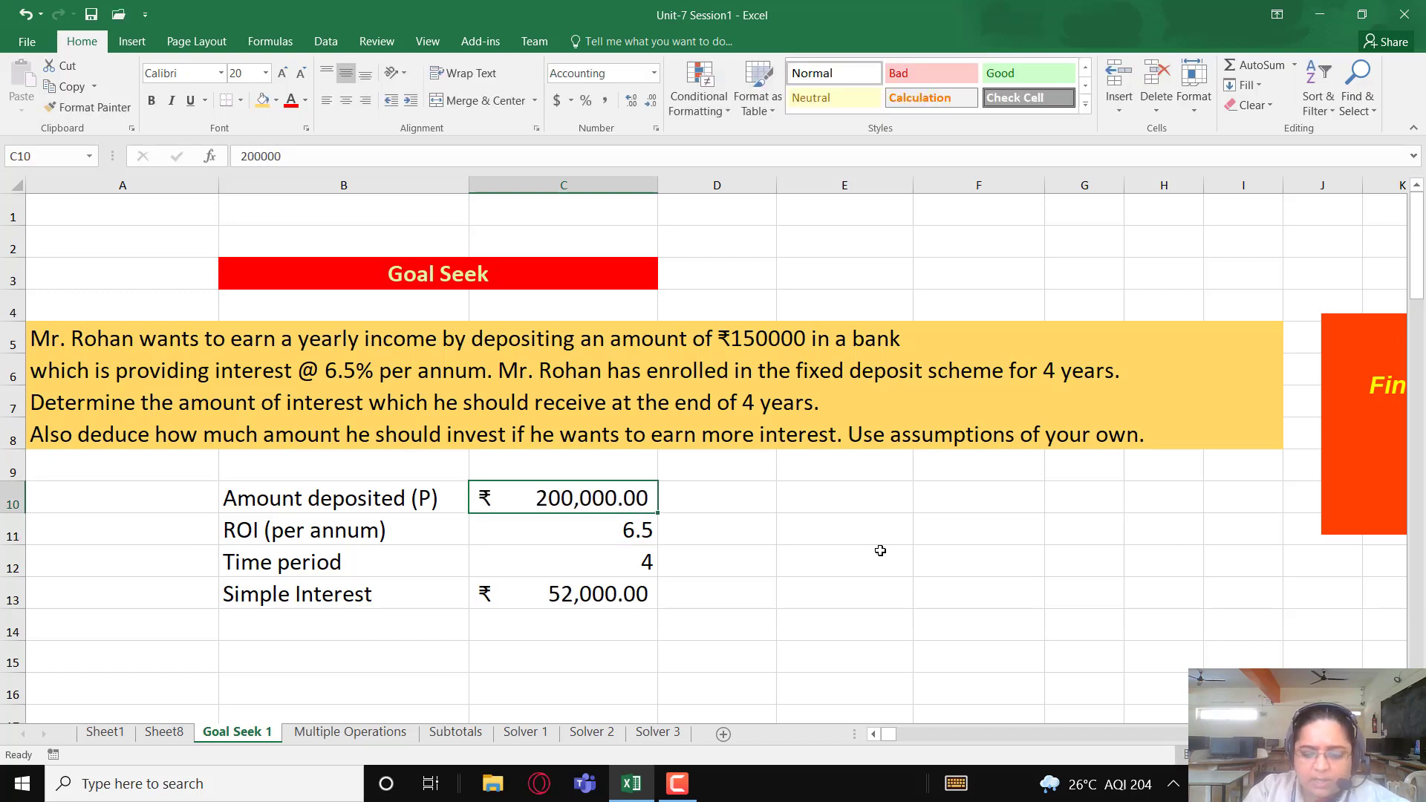
pyautogui.write('3000000')
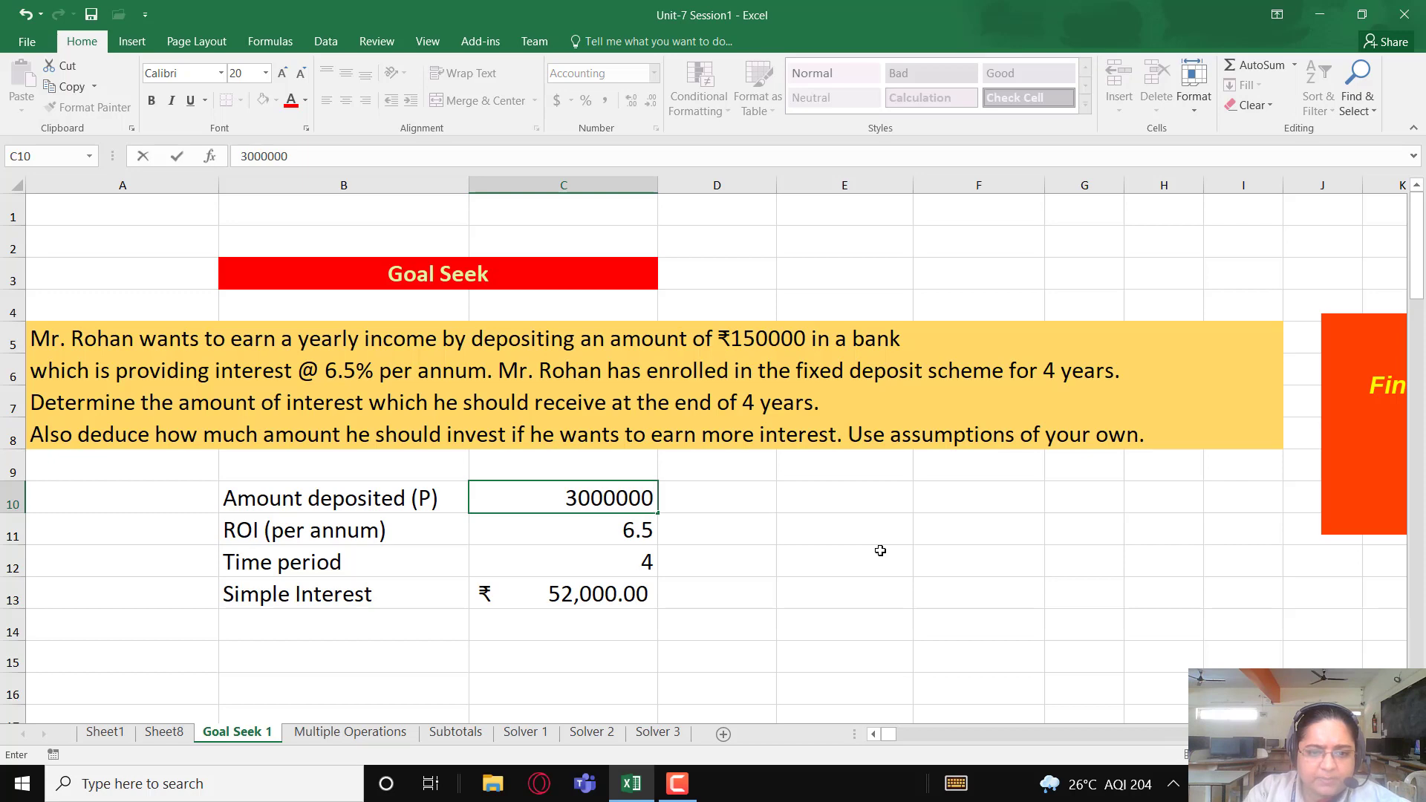
pyautogui.press('BackSpace')
pyautogui.press('Return')
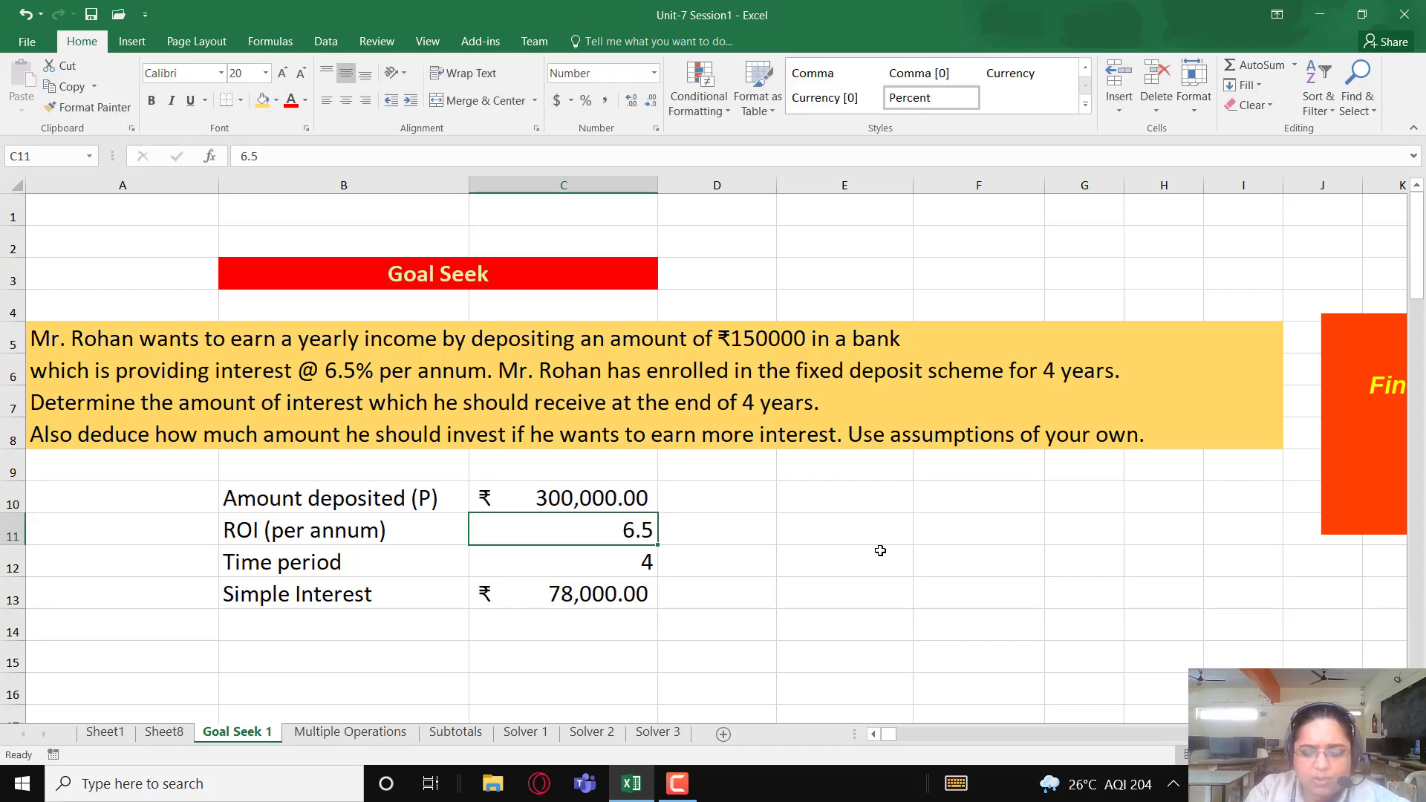
# - Enter 100000 in D13, beside the simple interest, as the target interest
pyautogui.press('Down')
pyautogui.press('Down')
pyautogui.press('Right')
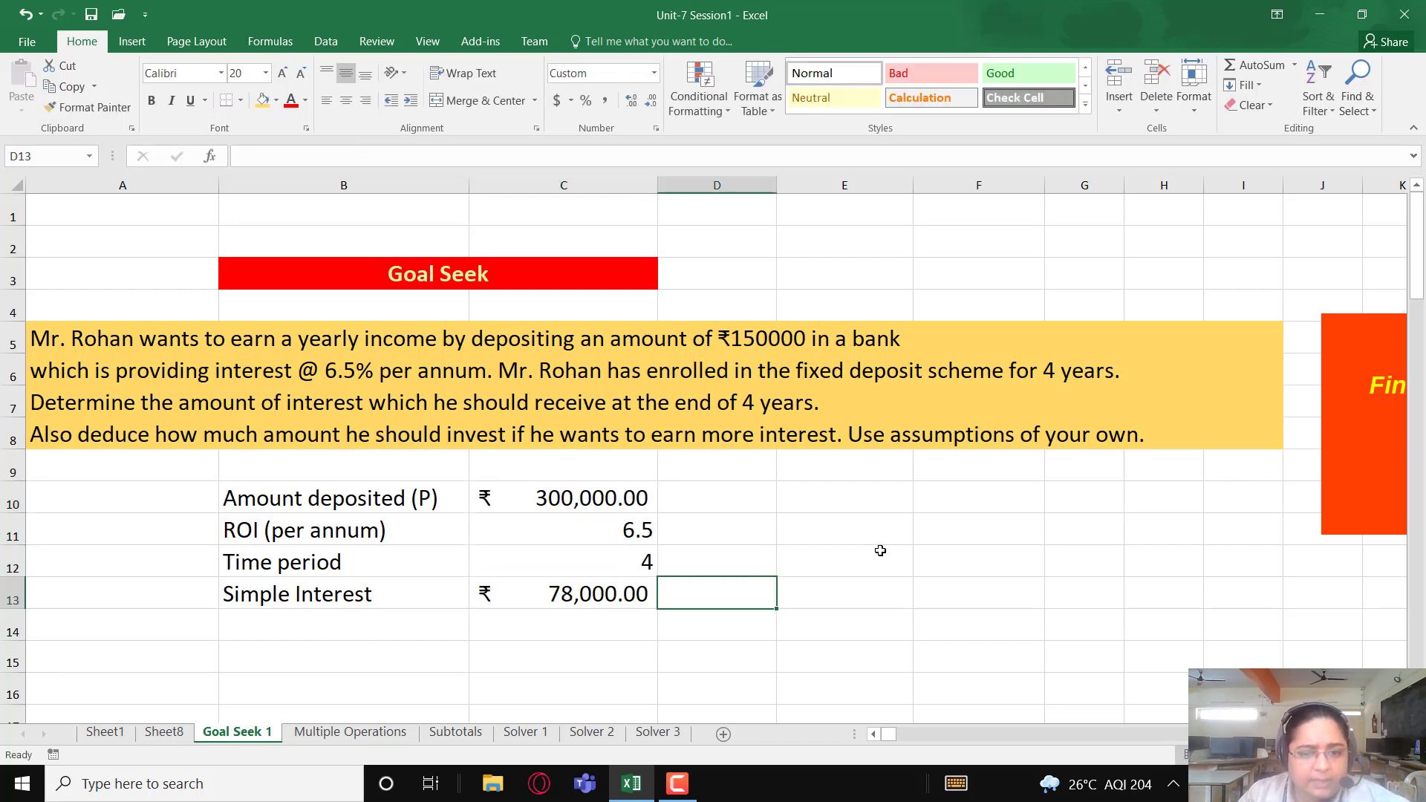
pyautogui.write('100000')
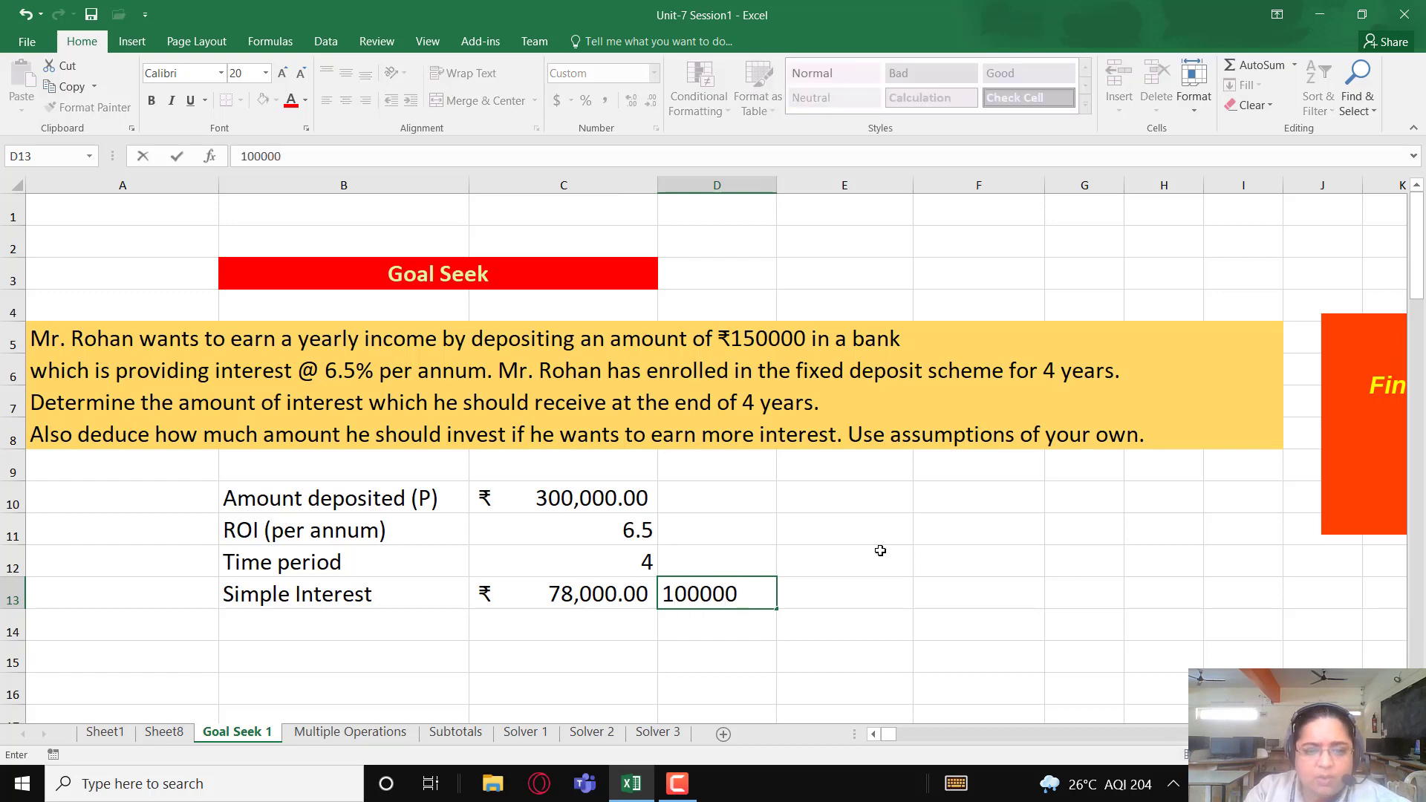
pyautogui.press('Return')
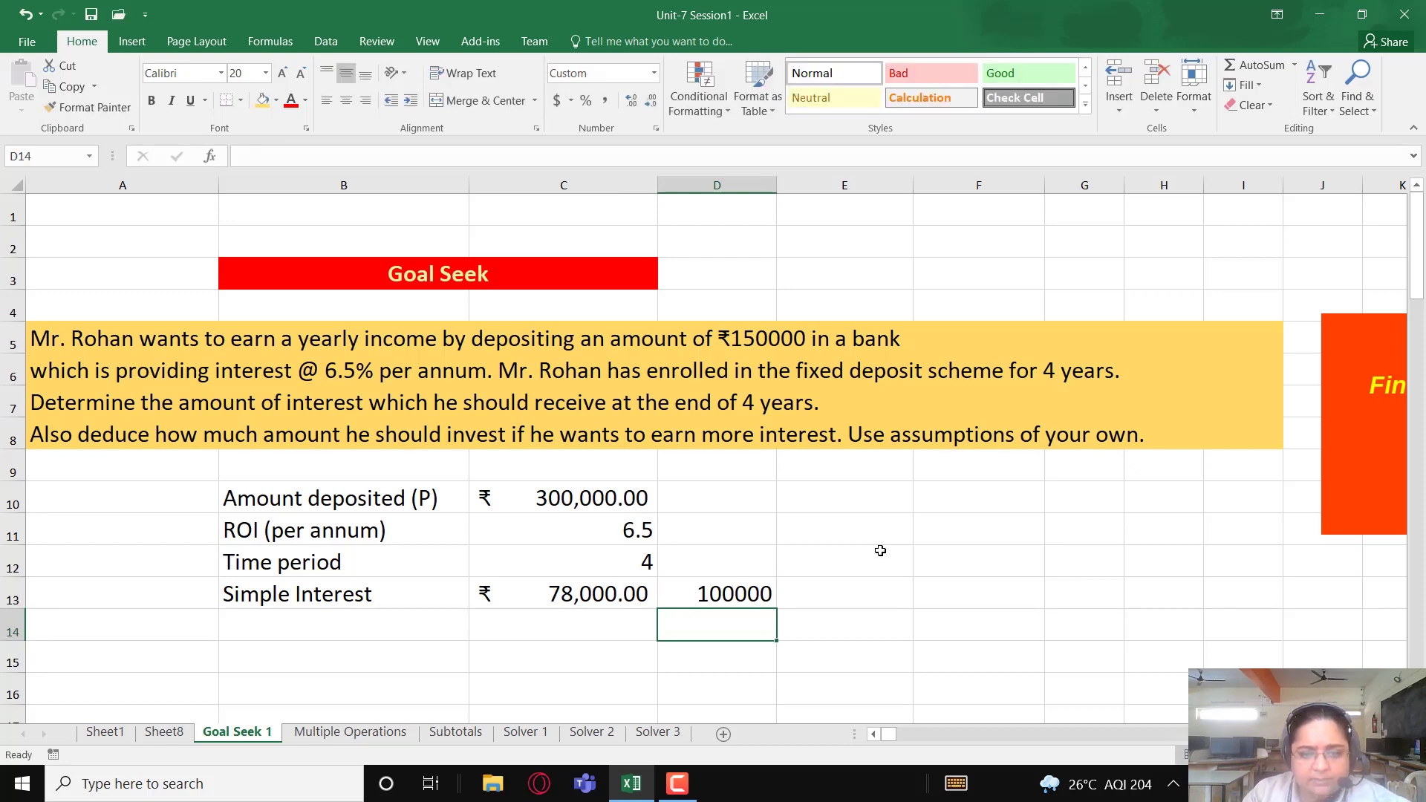
# - Examine the simple interest formula in C13, the inputs in C10 to C12, and the target interest in D13
pyautogui.press('Up')
pyautogui.press('Left')
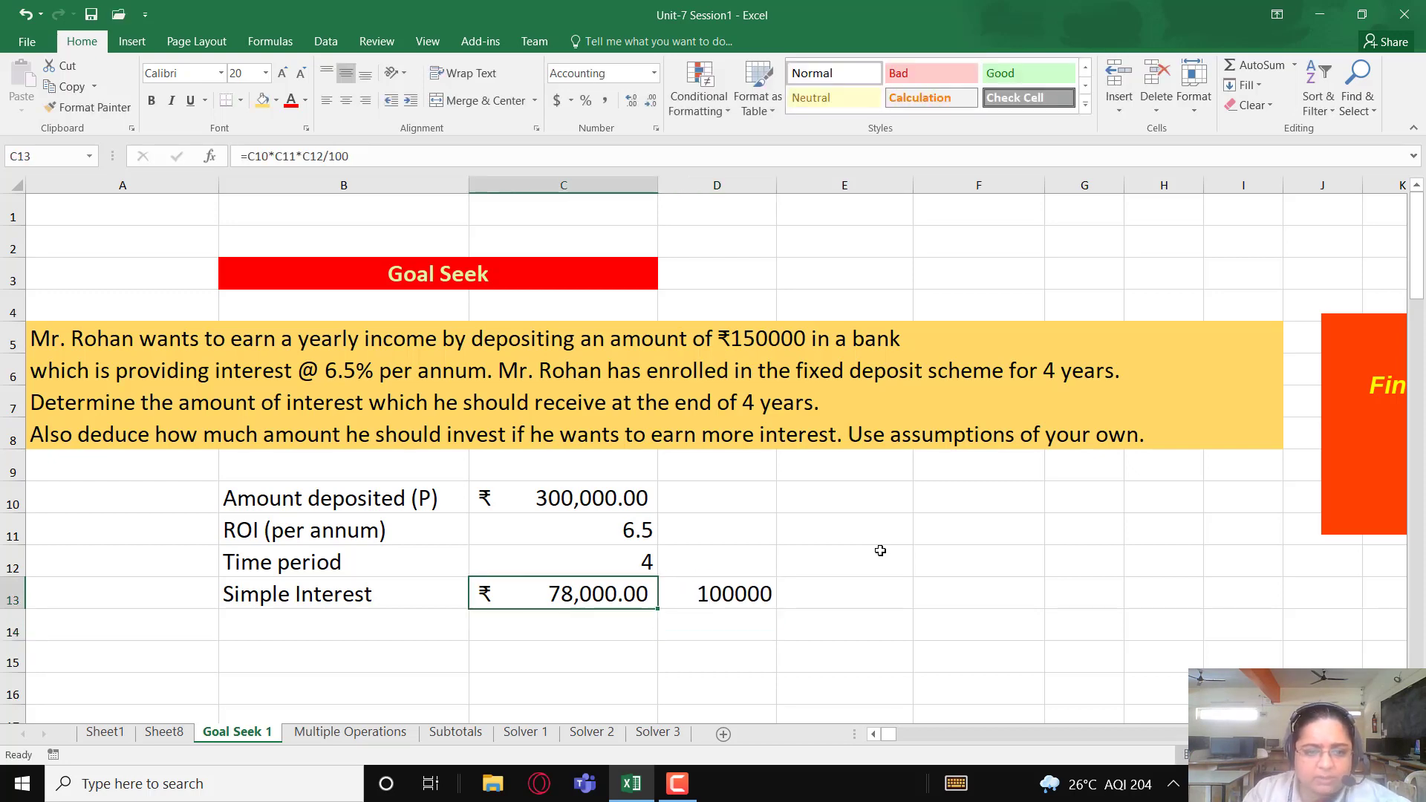
pyautogui.press('Up')
pyautogui.press('Up')
pyautogui.press('Down')
pyautogui.press('Down')
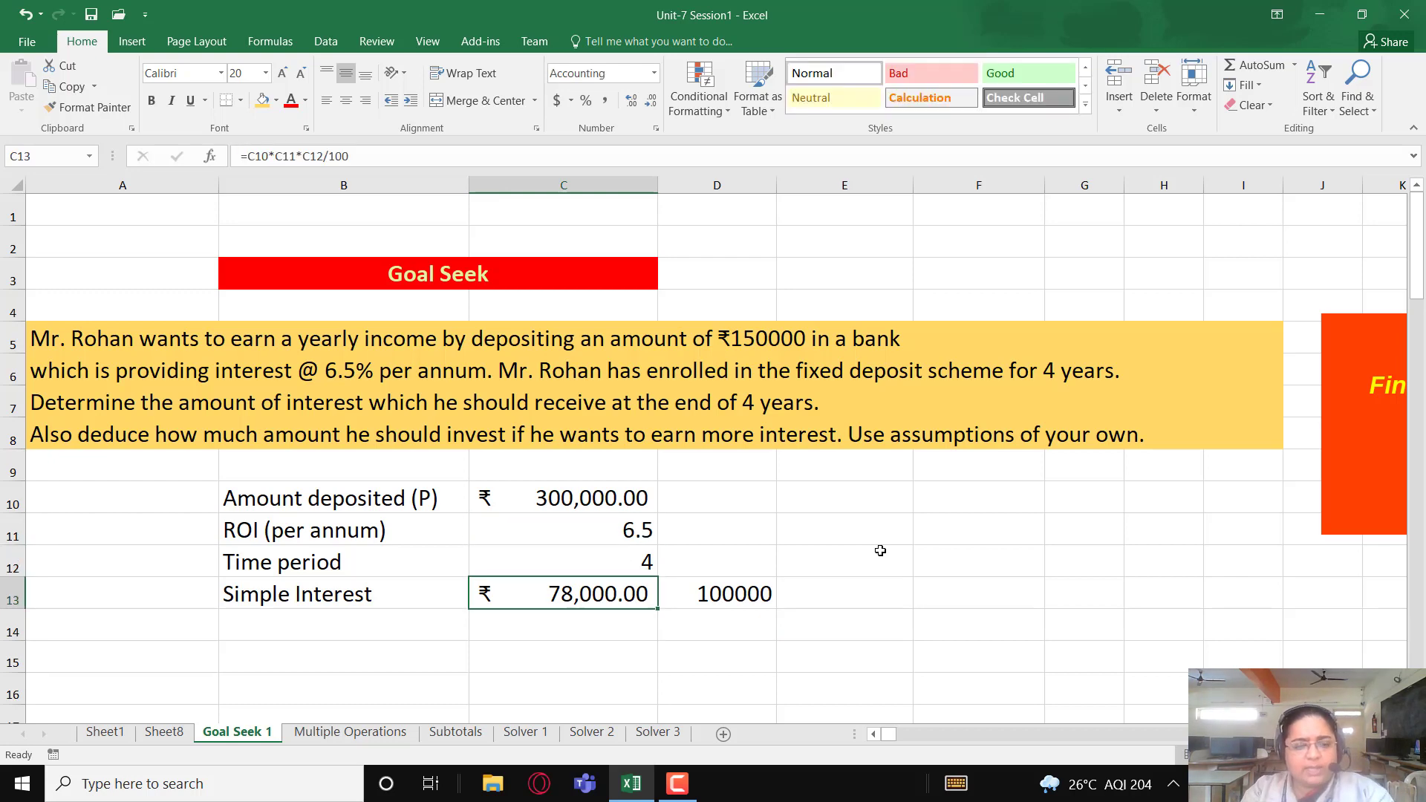
pyautogui.click(609, 498)
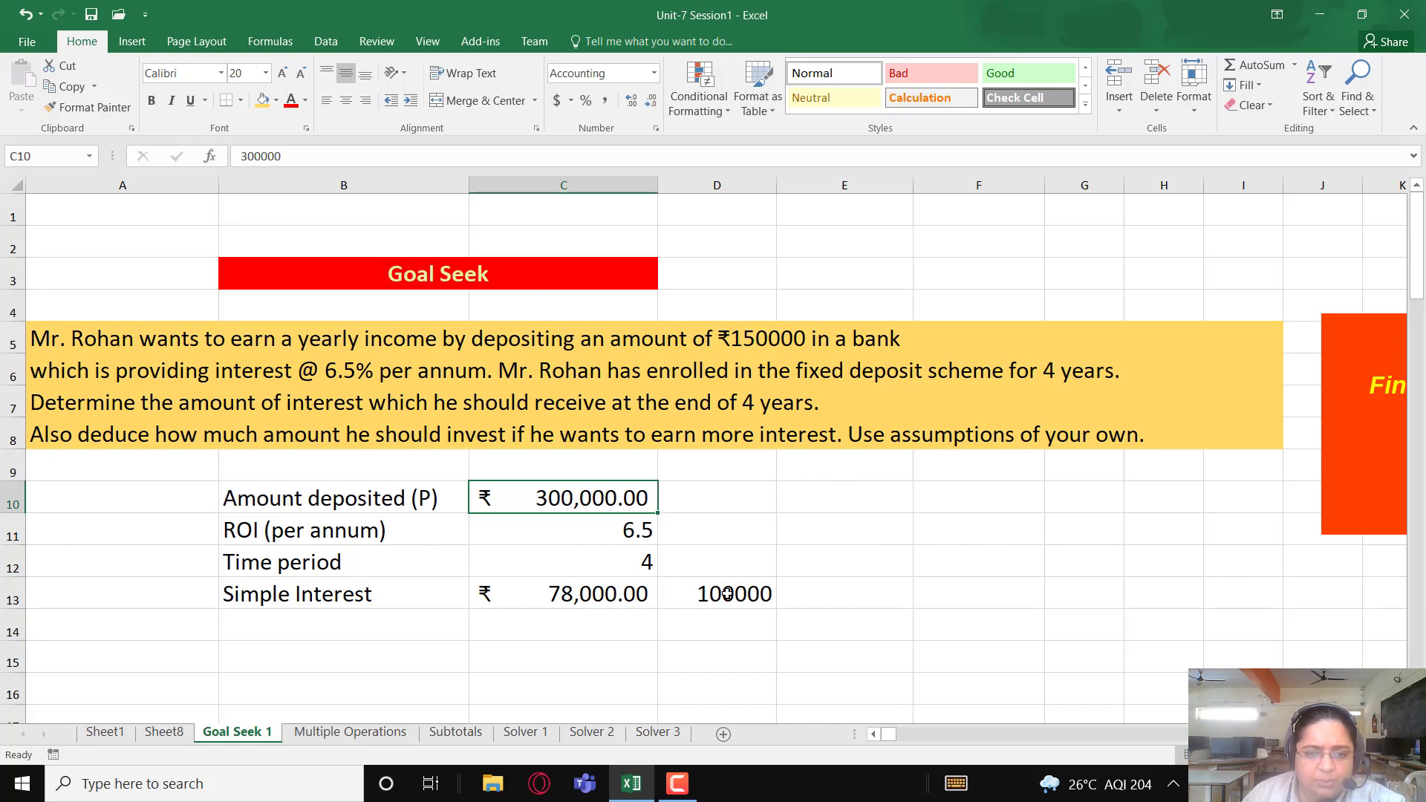
pyautogui.click(726, 595)
pyautogui.click(636, 595)
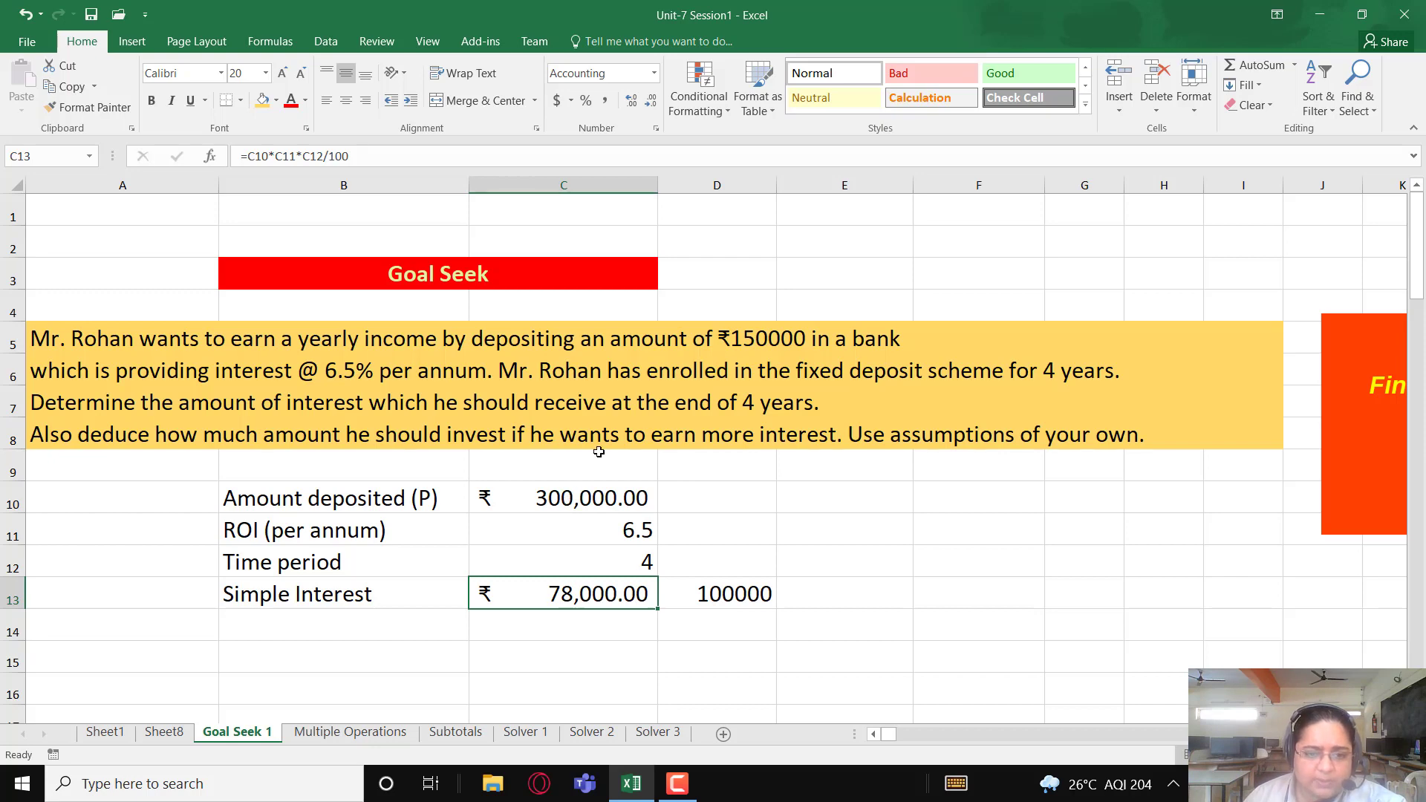
pyautogui.click(605, 636)
pyautogui.click(587, 596)
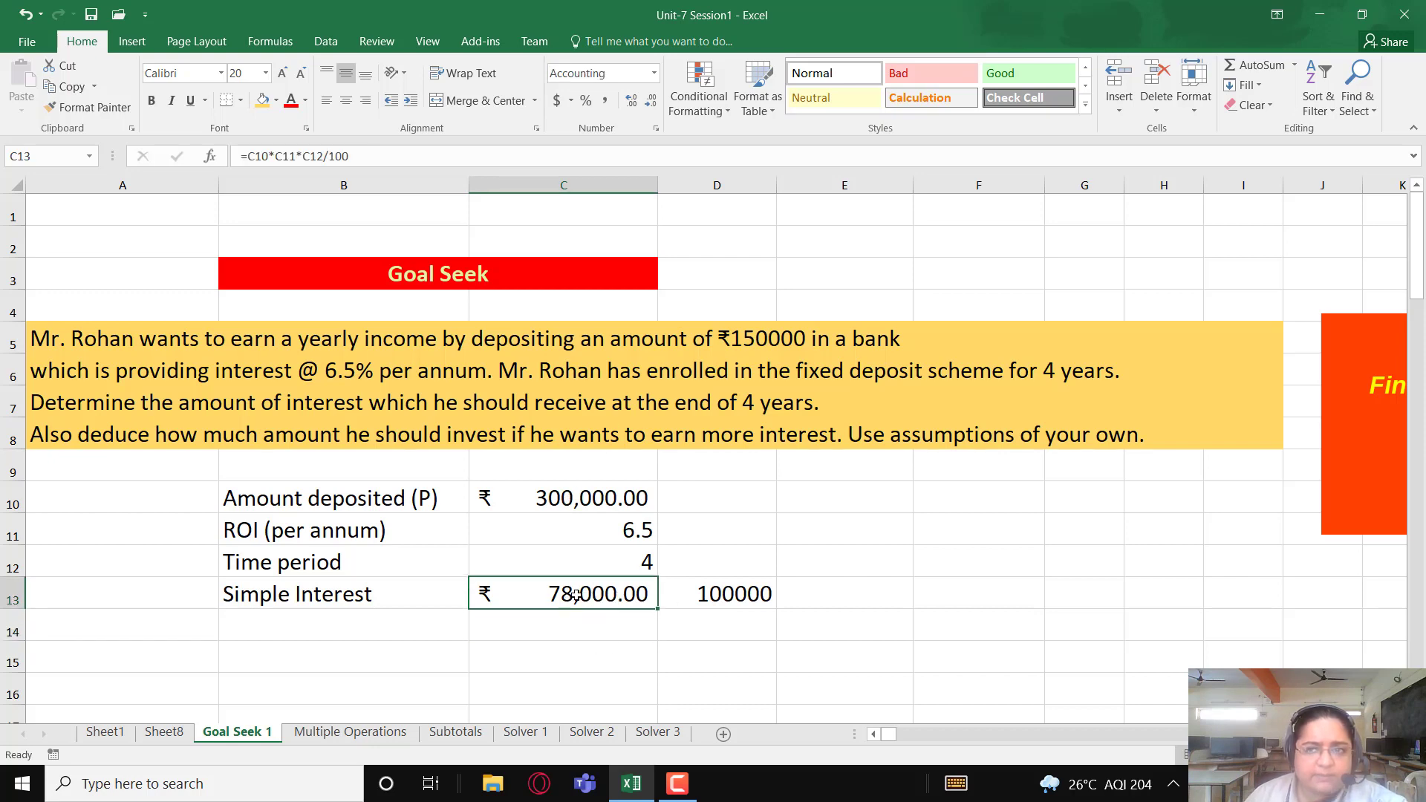
# - Run Goal Seek to bring the simple interest in C13 to 100000 by changing the deposit in C10, and keep the solution
pyautogui.click(335, 43)
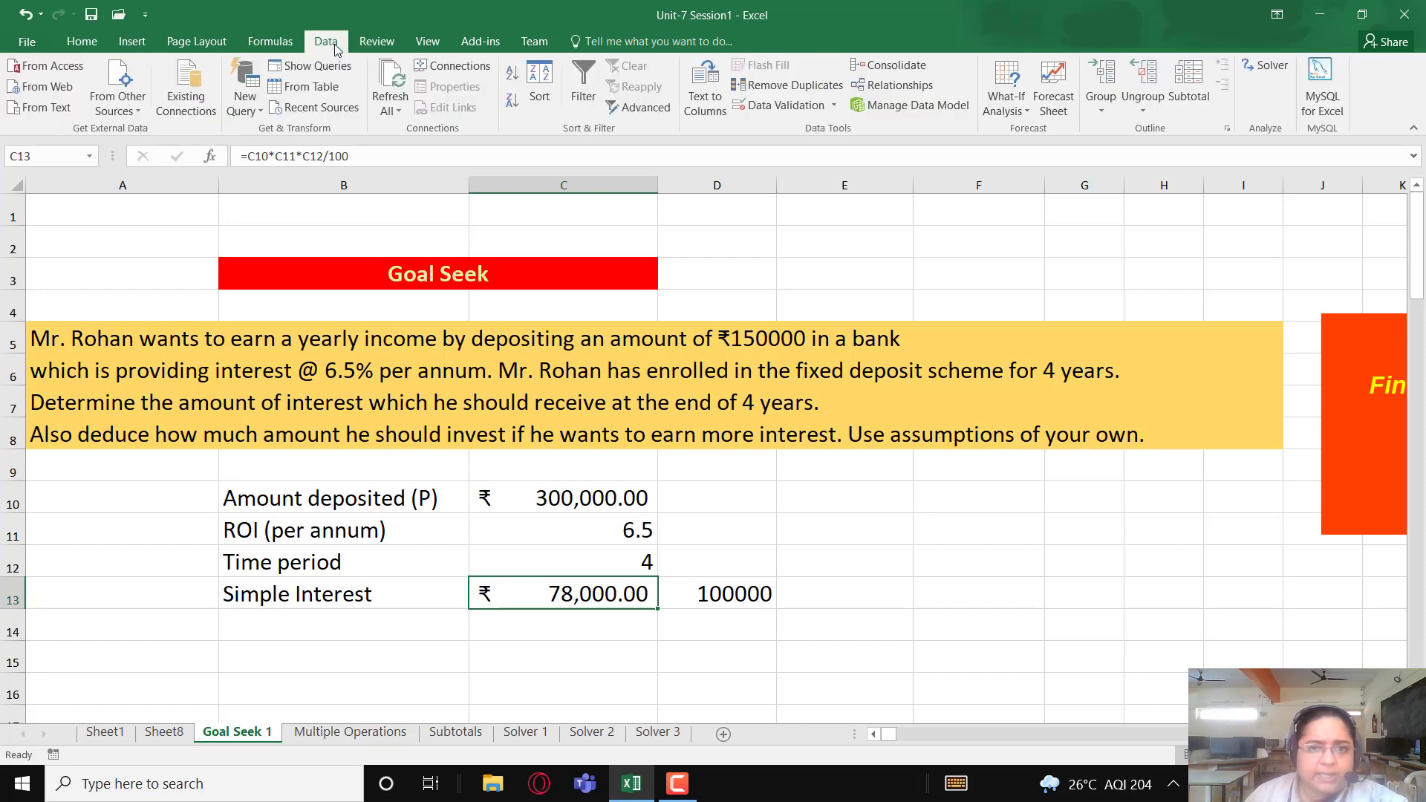
pyautogui.click(1004, 111)
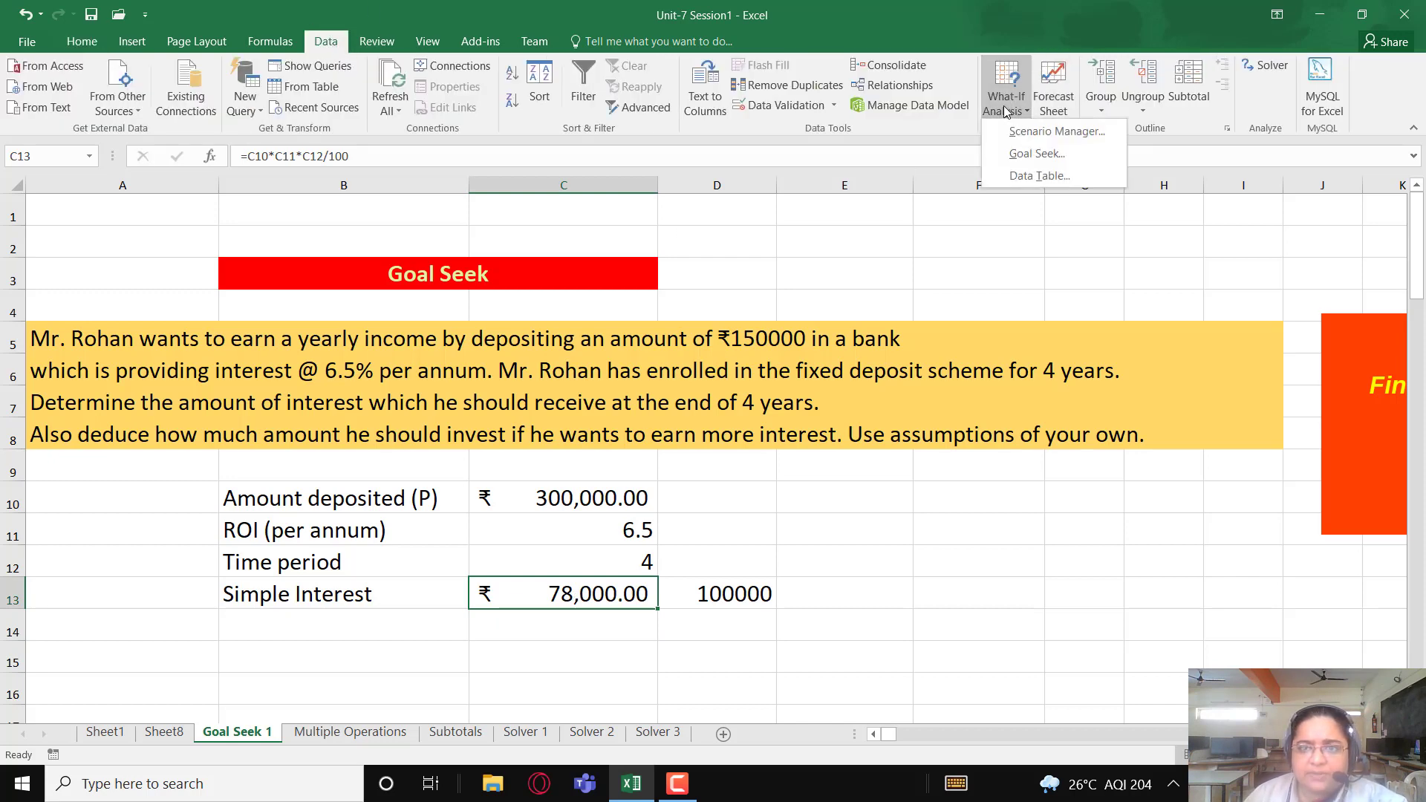
pyautogui.click(1037, 154)
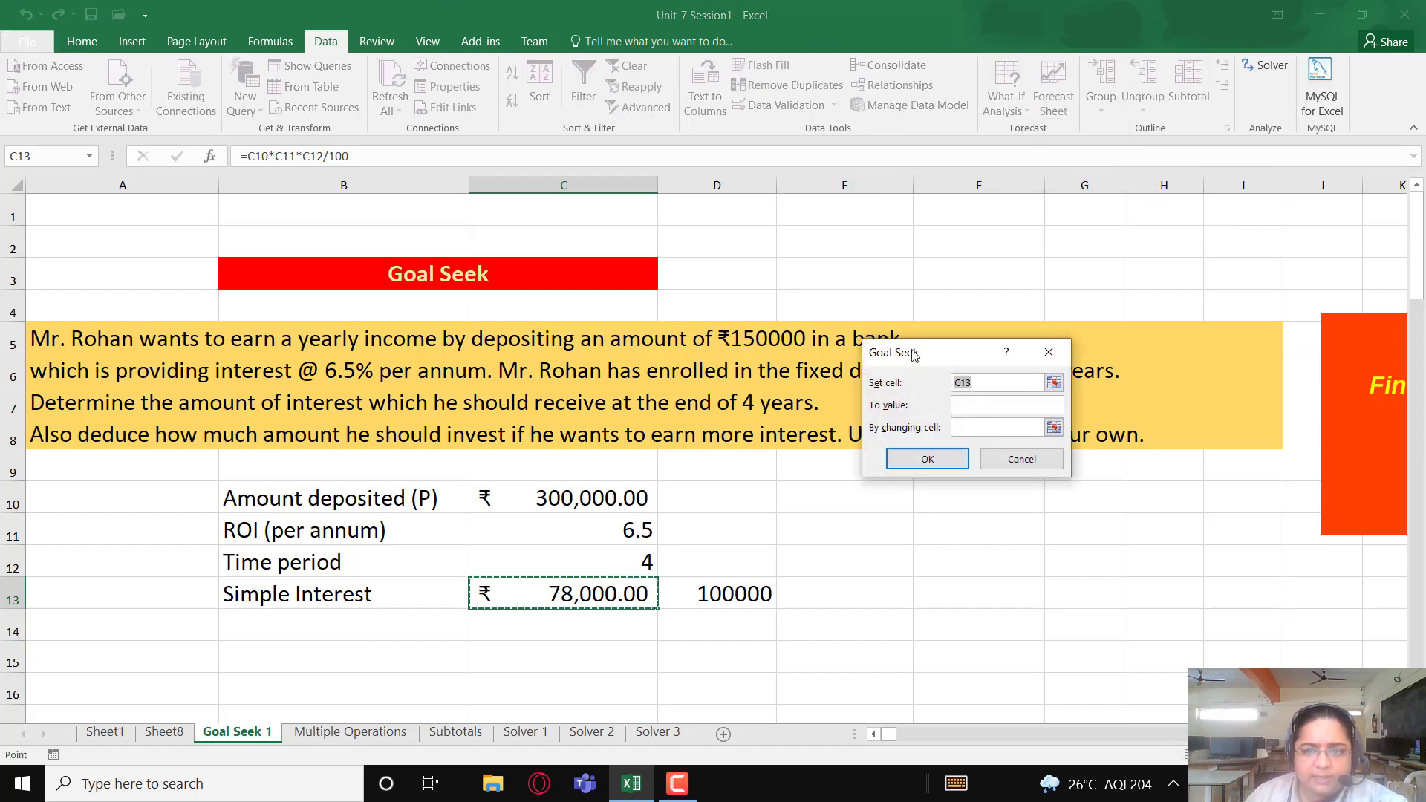
pyautogui.moveTo(928, 352); pyautogui.dragTo(878, 473)
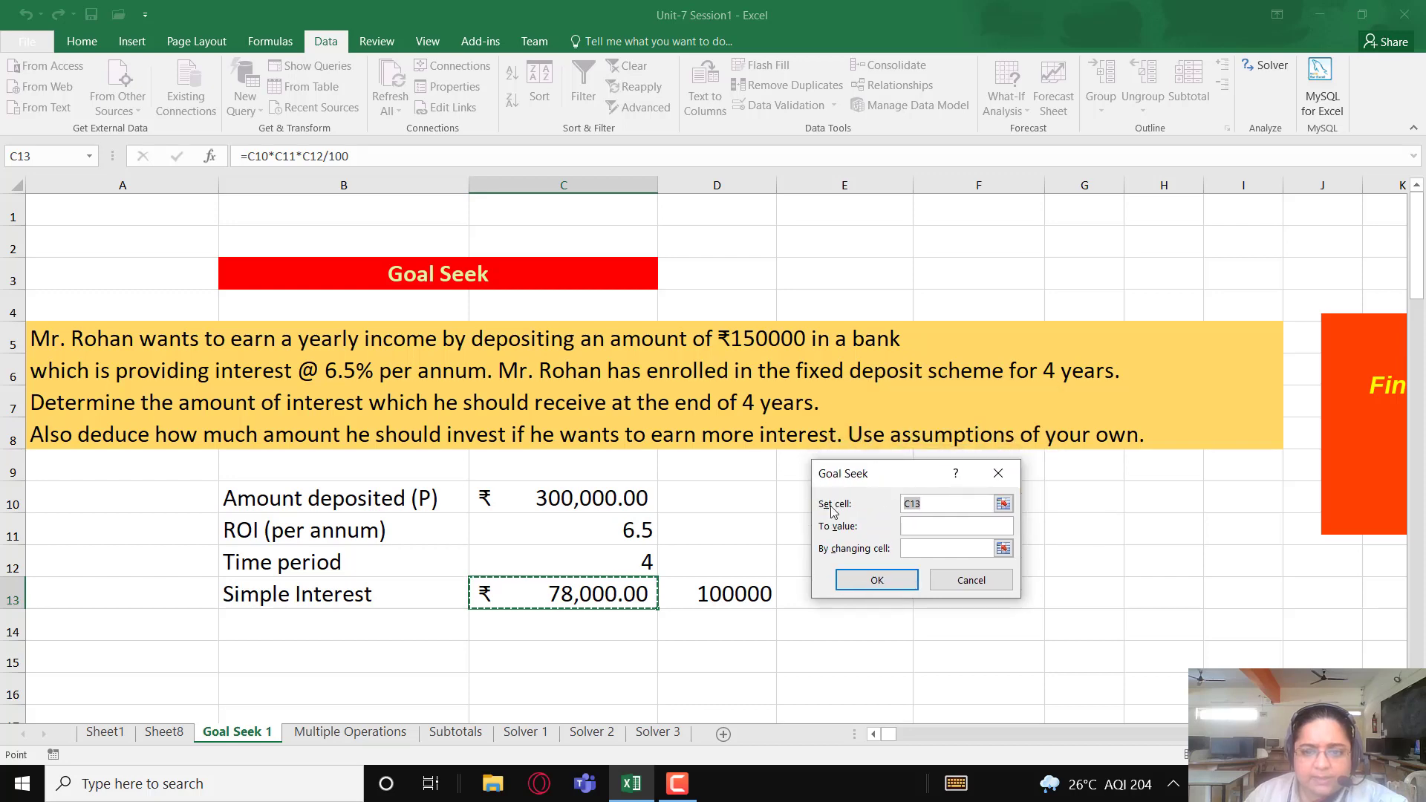
pyautogui.click(577, 594)
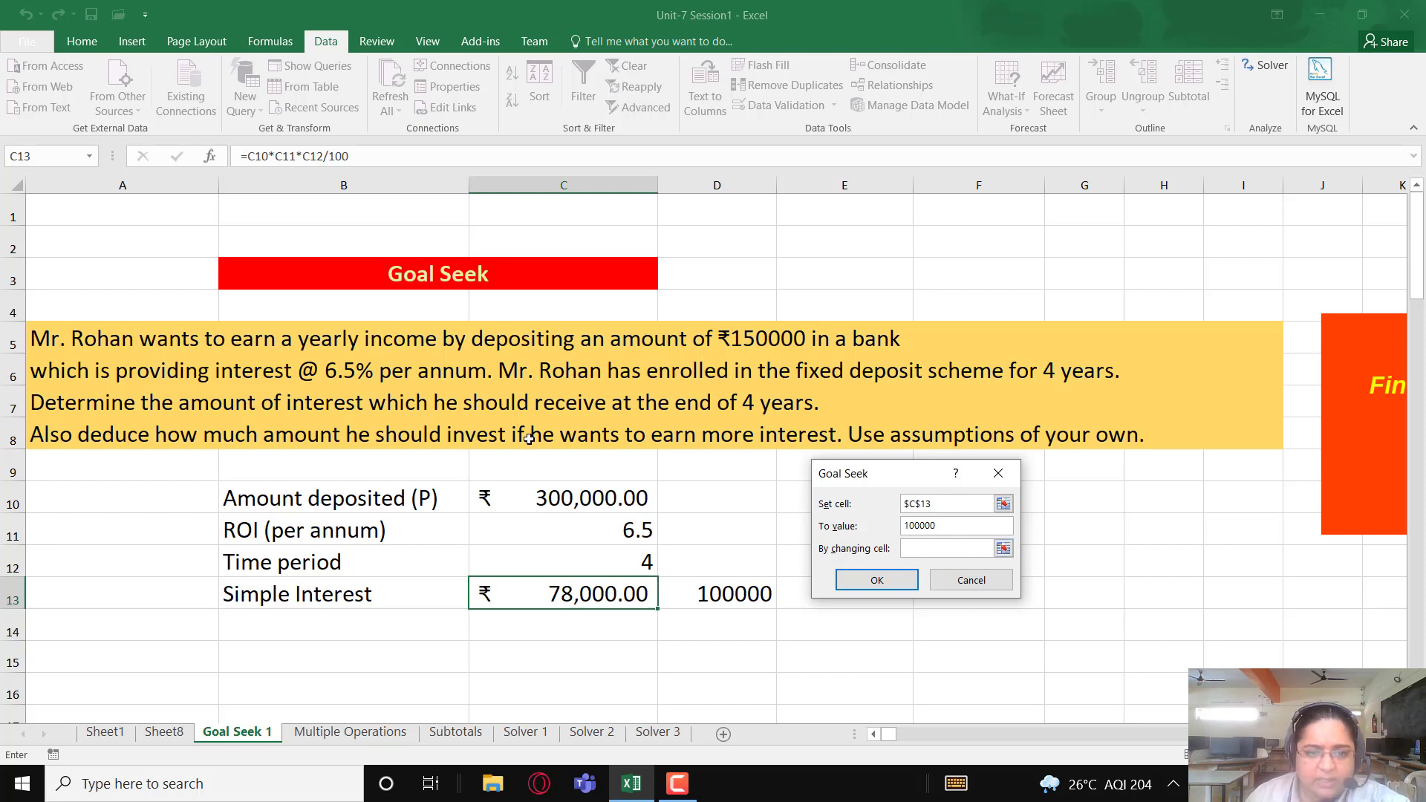
pyautogui.click(602, 504)
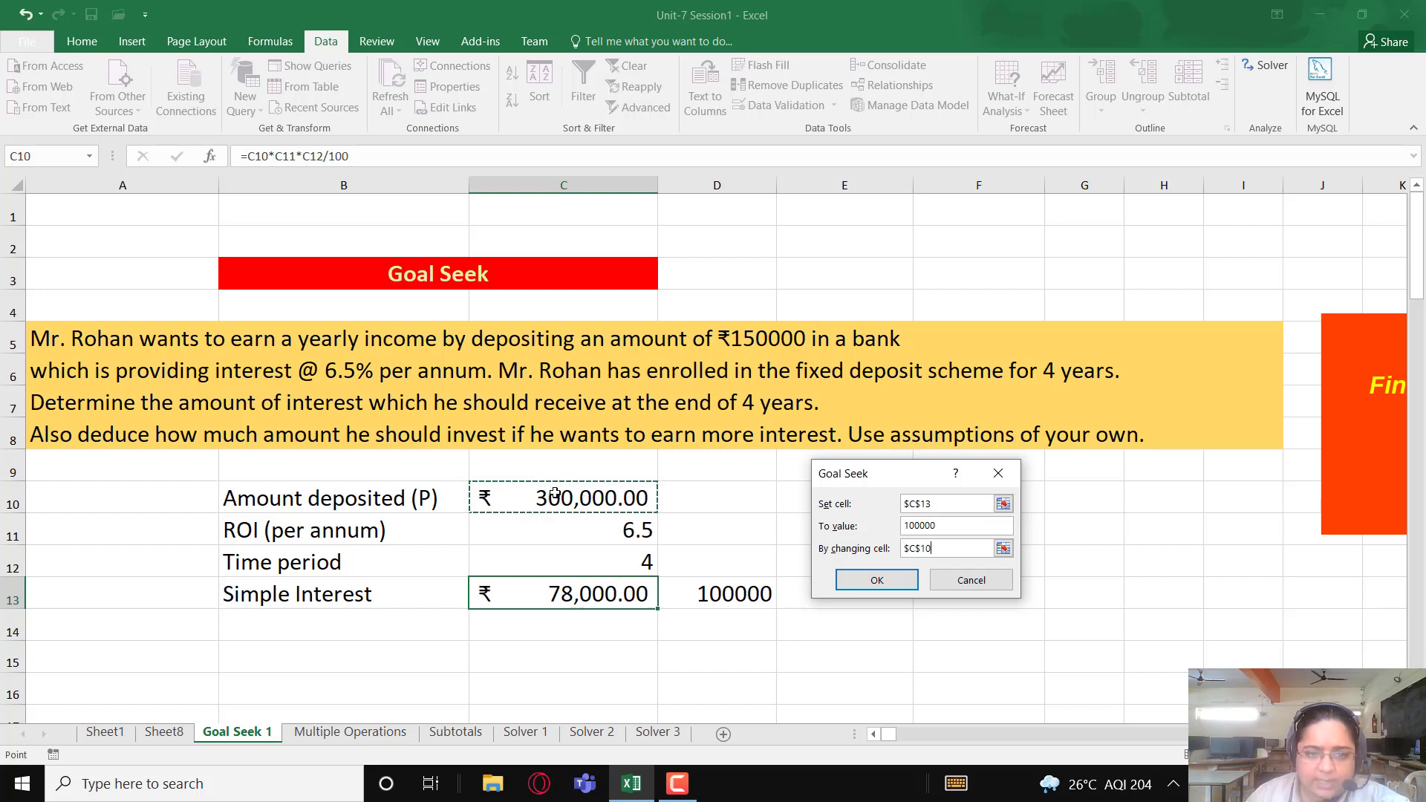
pyautogui.click(876, 582)
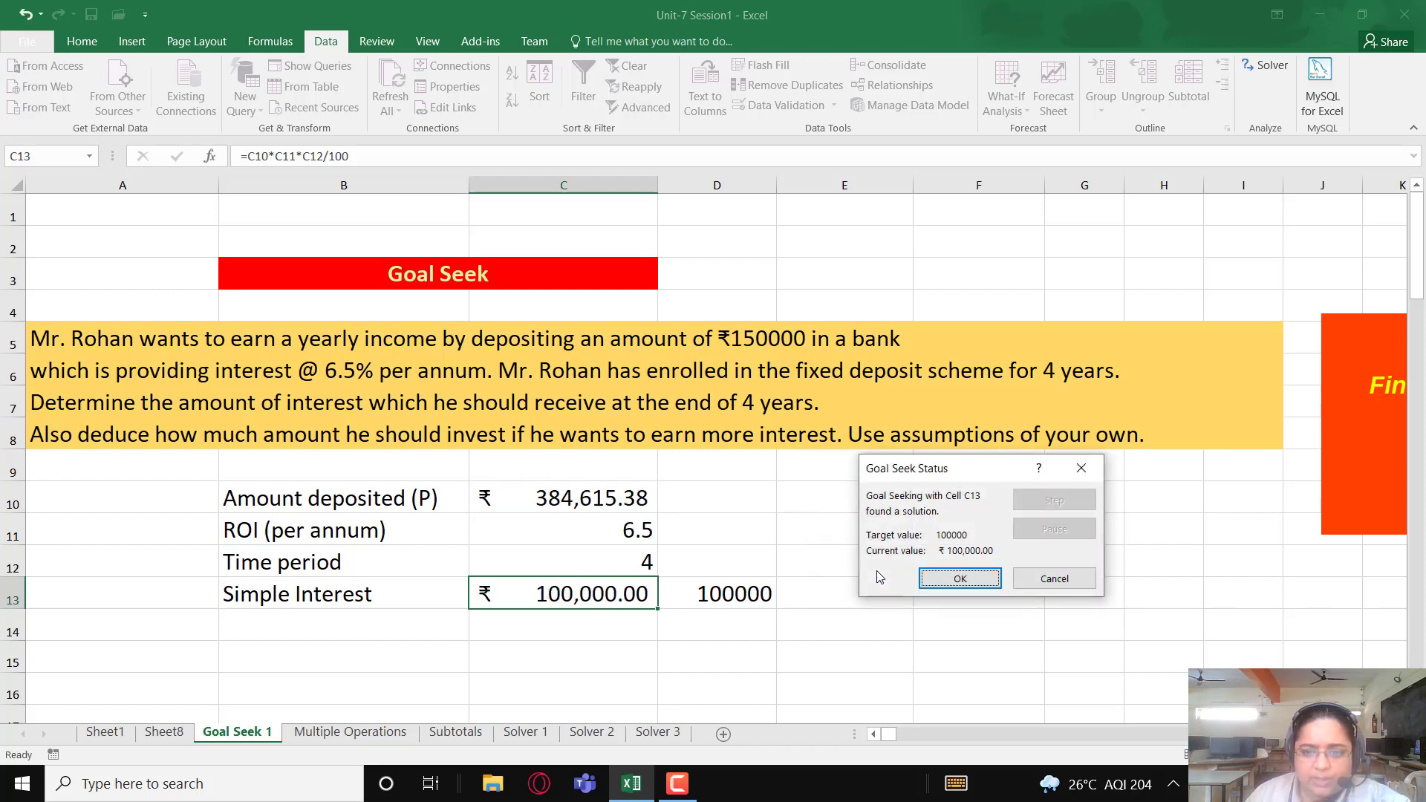
pyautogui.click(961, 578)
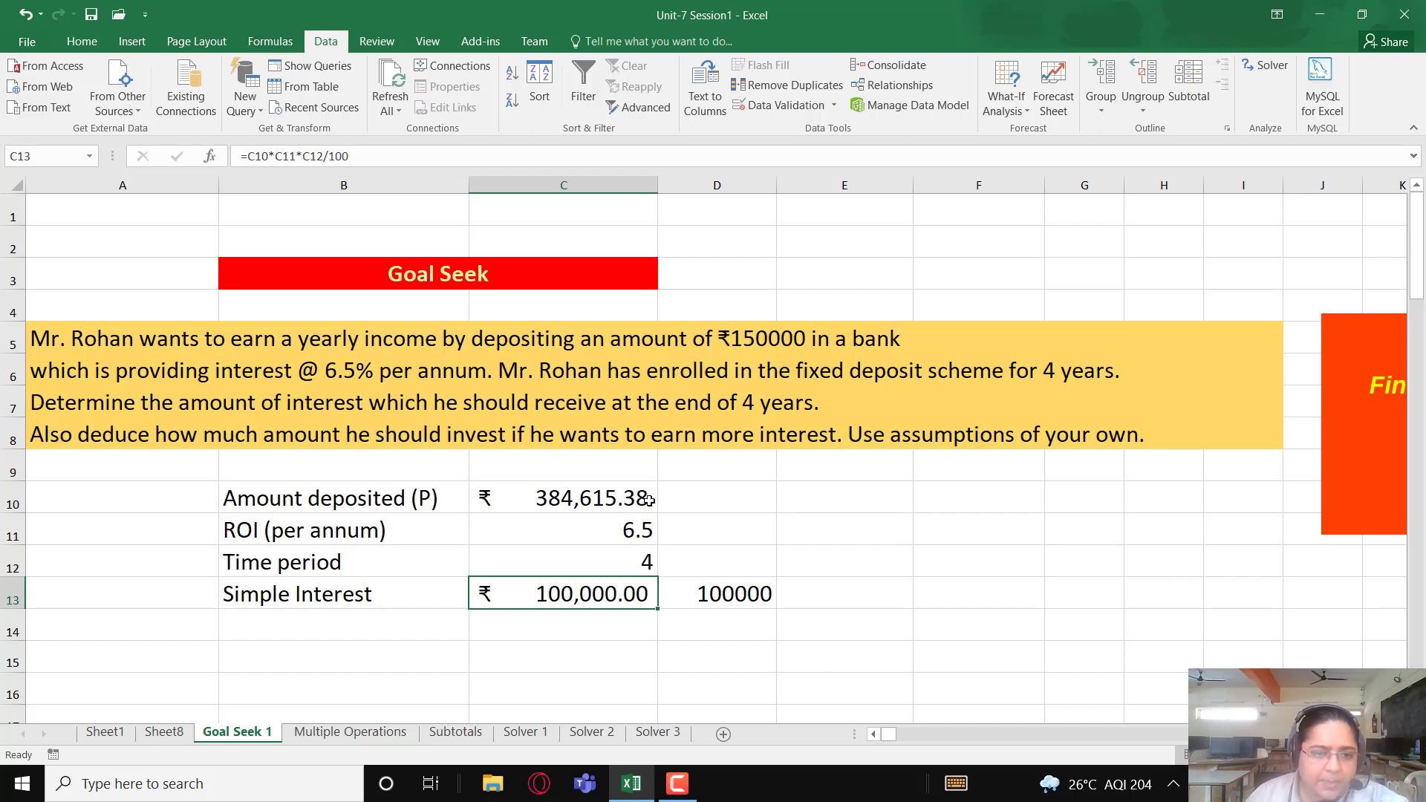
pyautogui.click(624, 497)
pyautogui.click(643, 590)
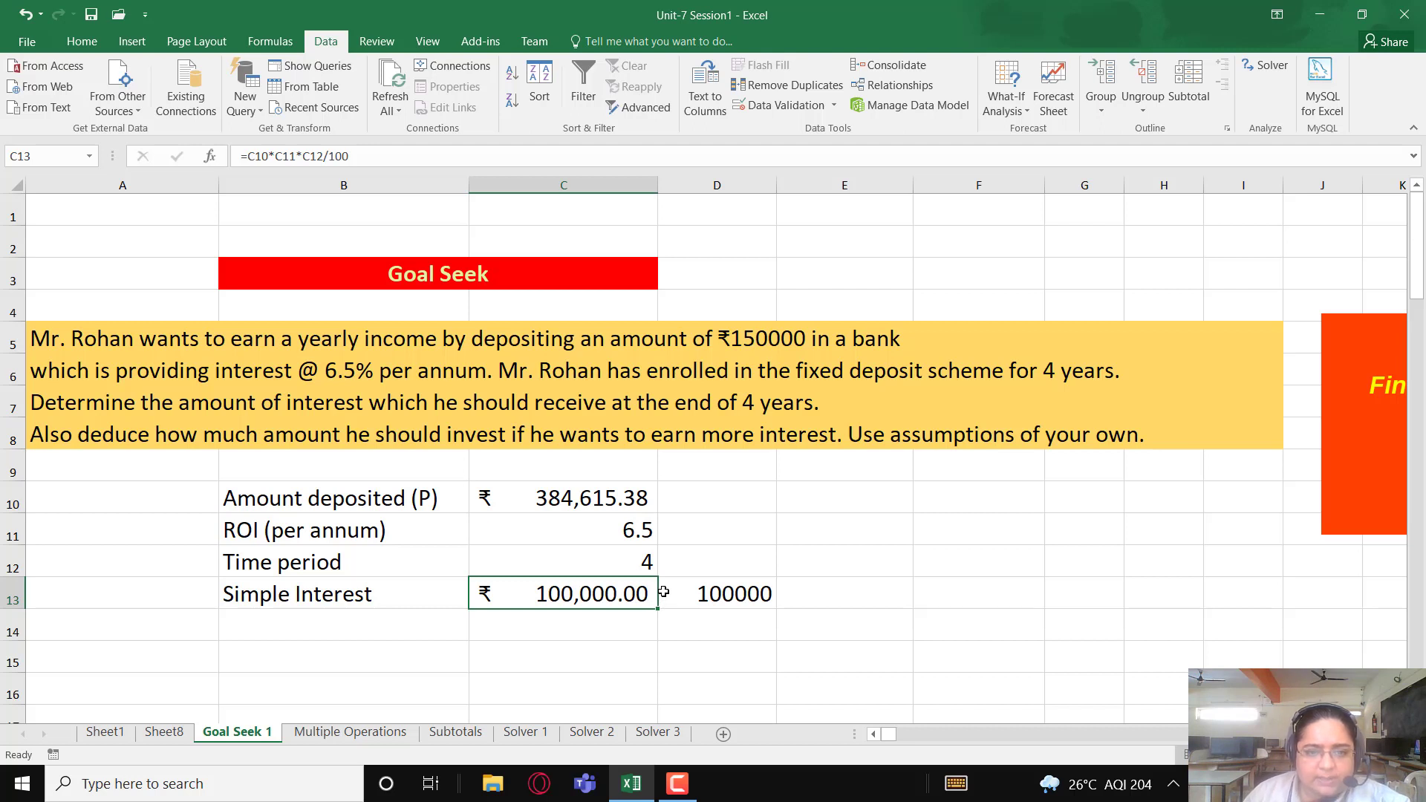
# - Replace the target interest in D13 with 200000
pyautogui.click(688, 538)
pyautogui.click(624, 628)
pyautogui.click(608, 597)
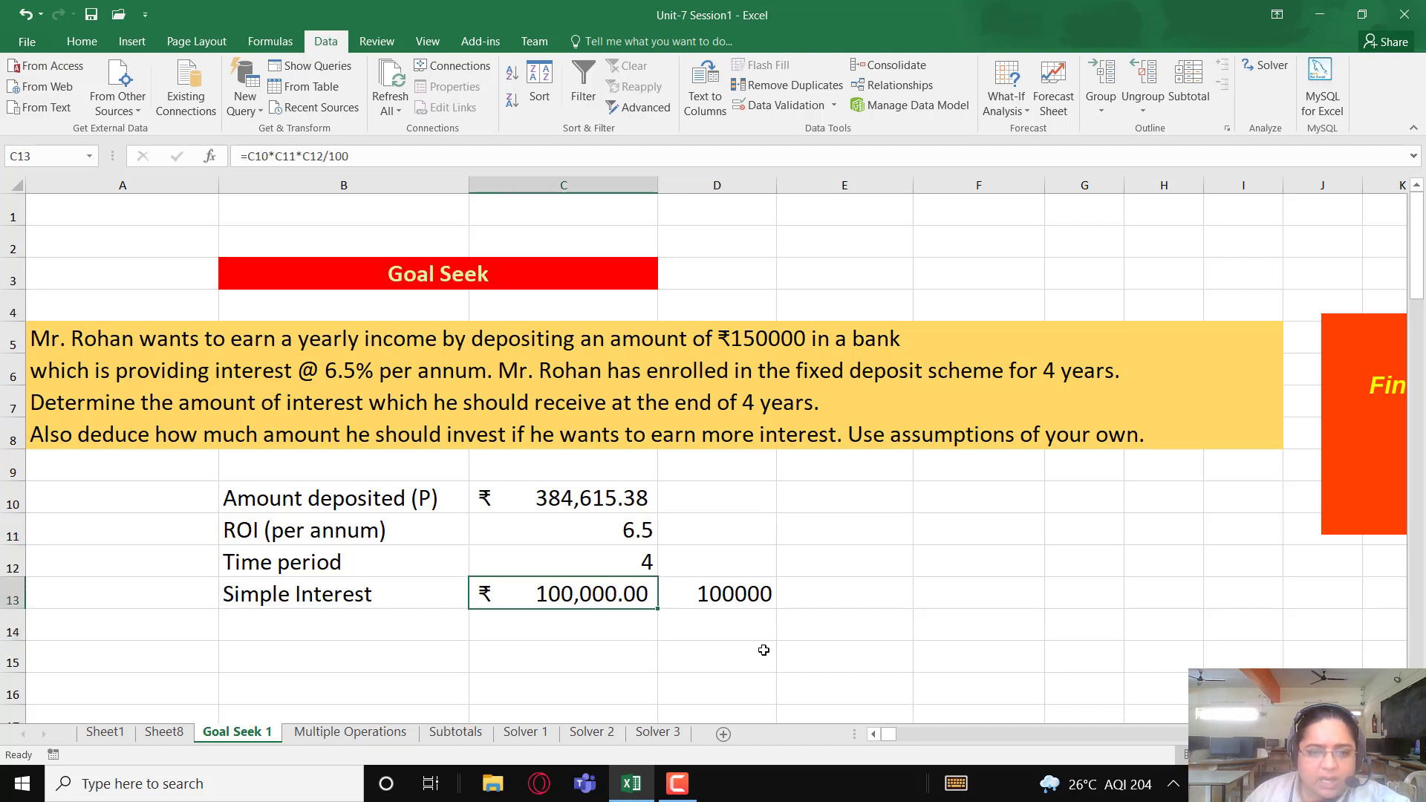
pyautogui.click(701, 602)
pyautogui.write('200000')
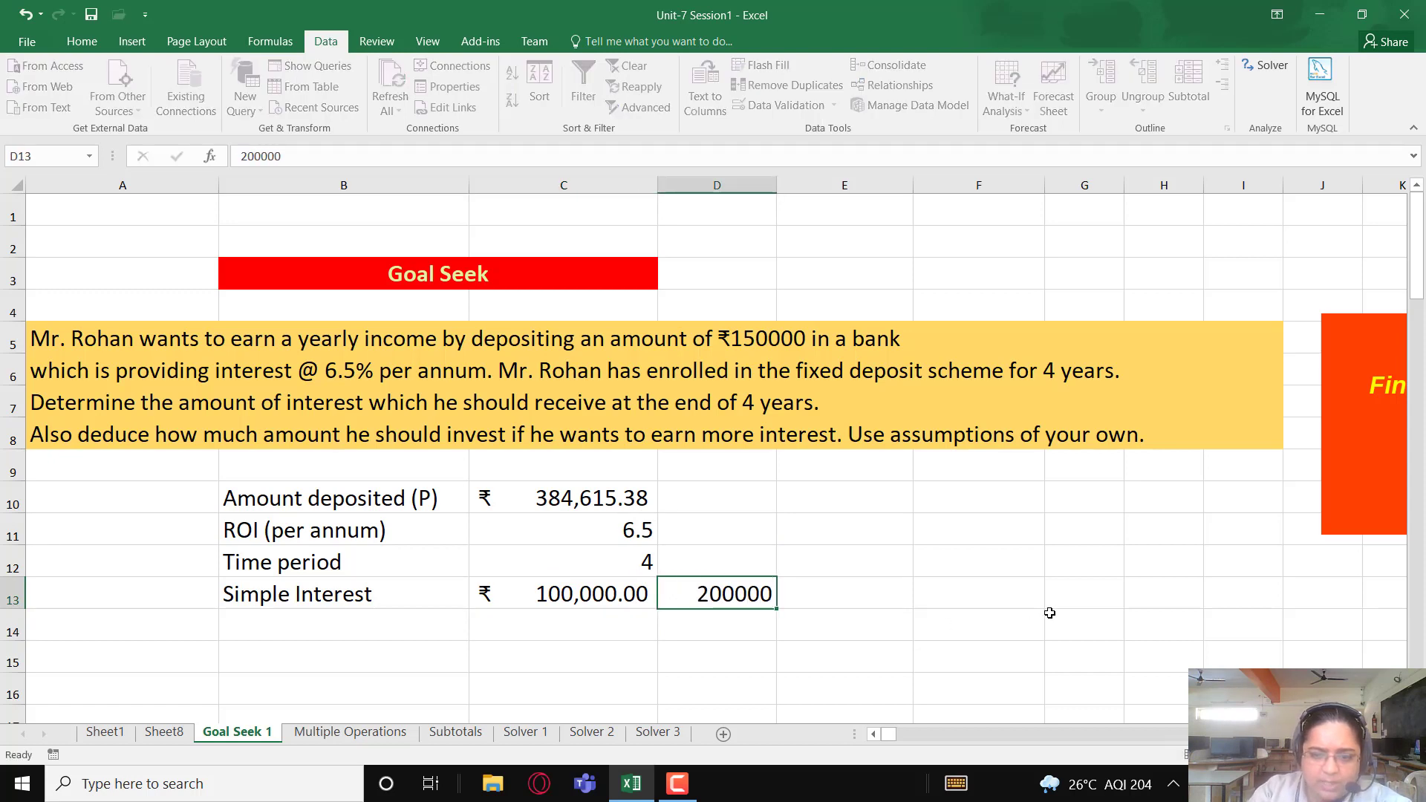
pyautogui.press('Return')
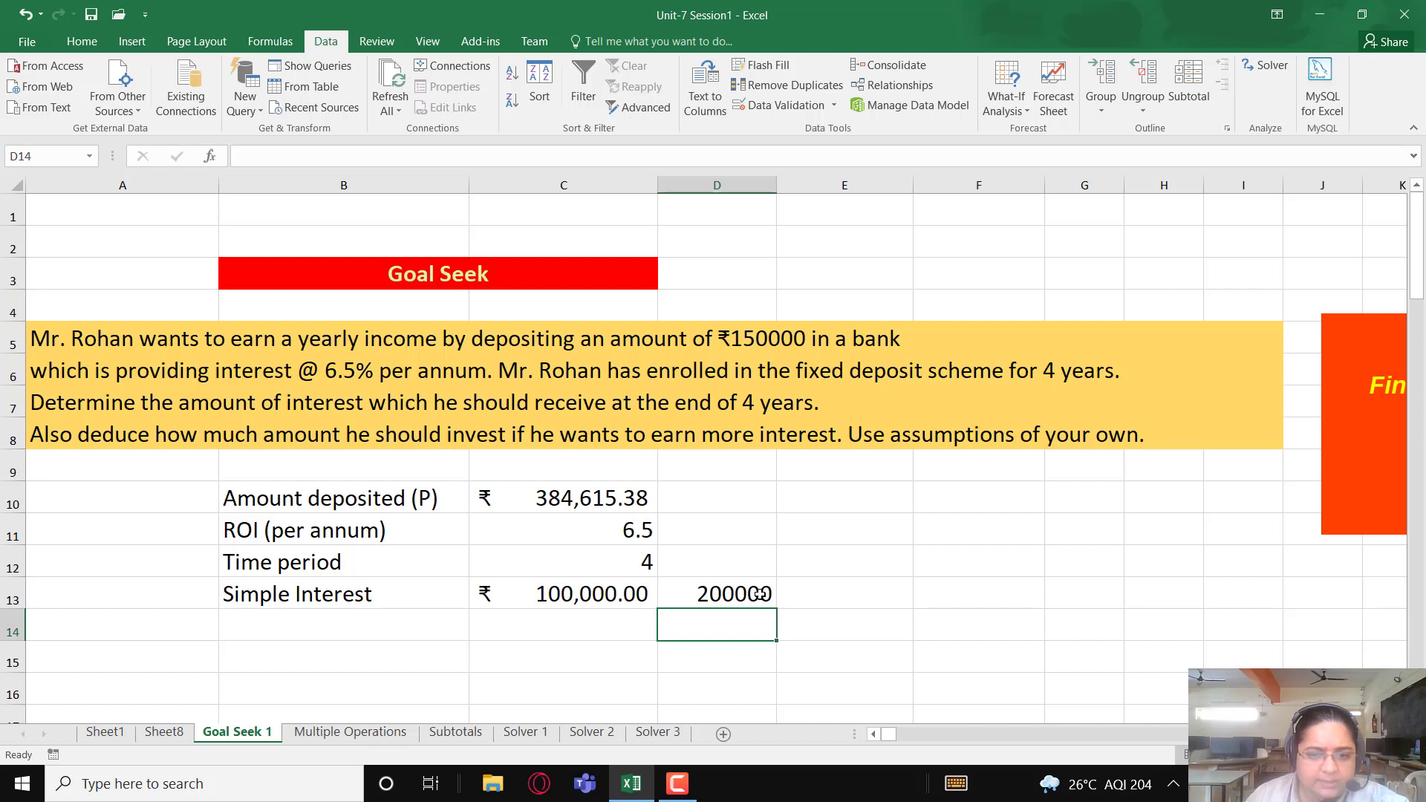
# - Start a new Goal Seek with the simple interest cell $C$13 as the set cell and 200000 as the target value
pyautogui.click(622, 592)
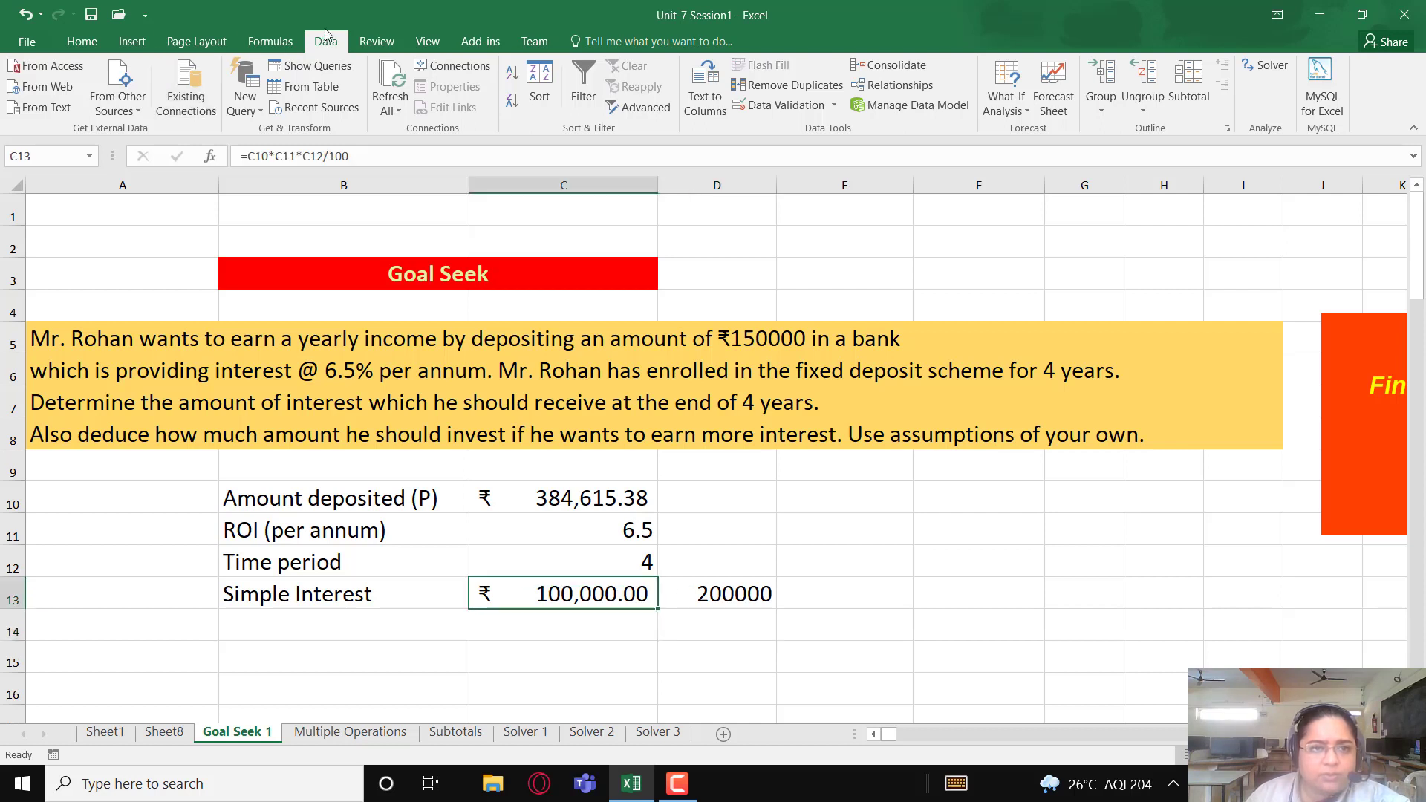
pyautogui.click(1007, 95)
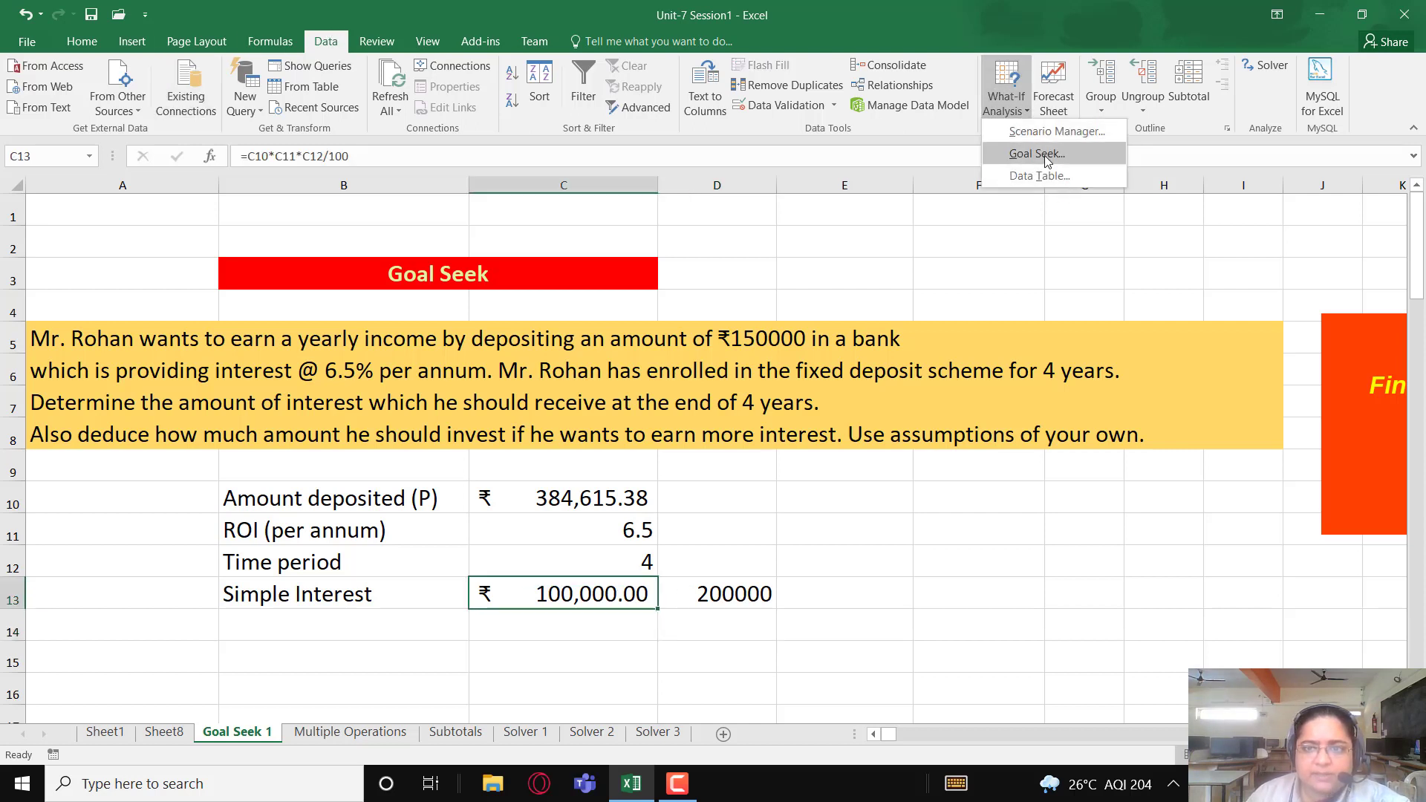
pyautogui.click(1019, 150)
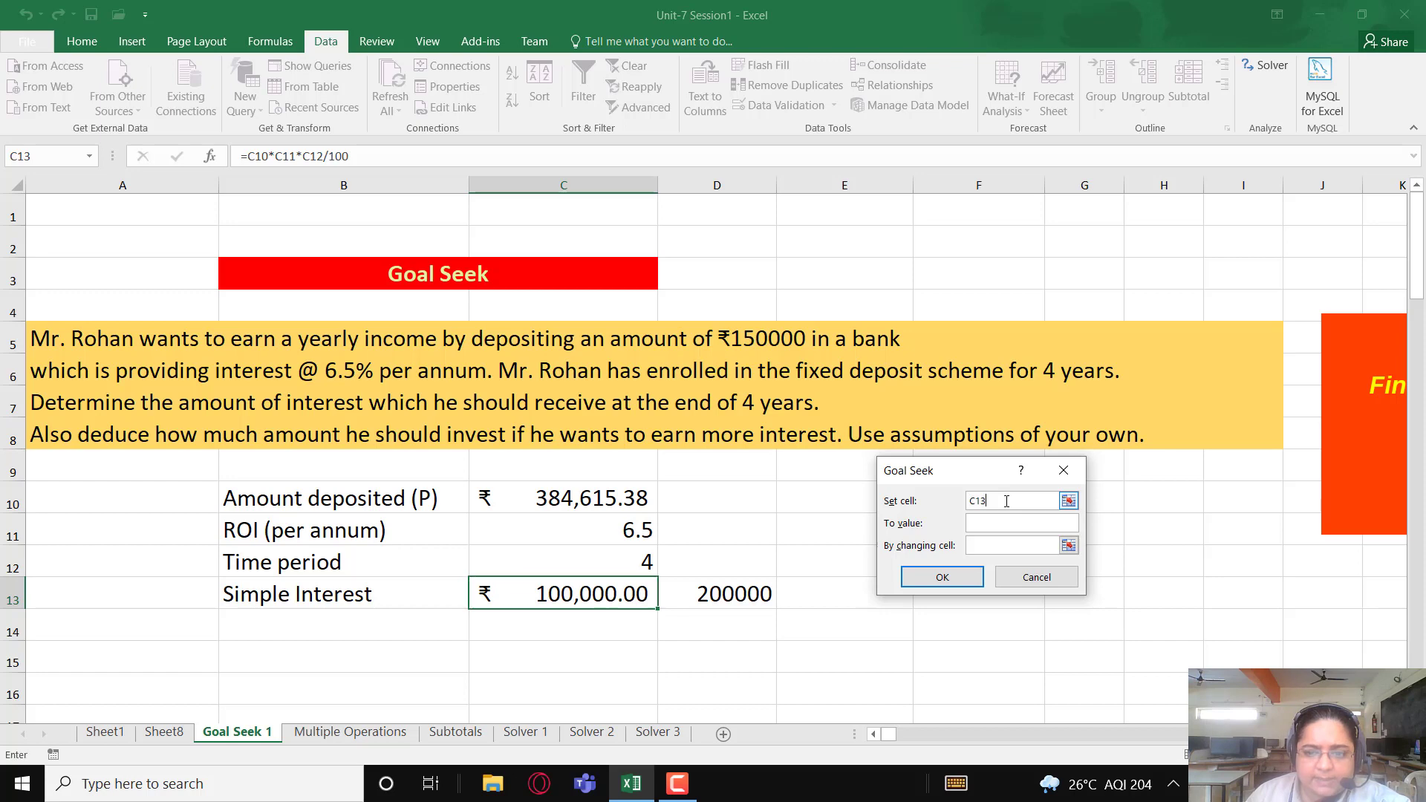
pyautogui.click(1068, 501)
pyautogui.click(621, 599)
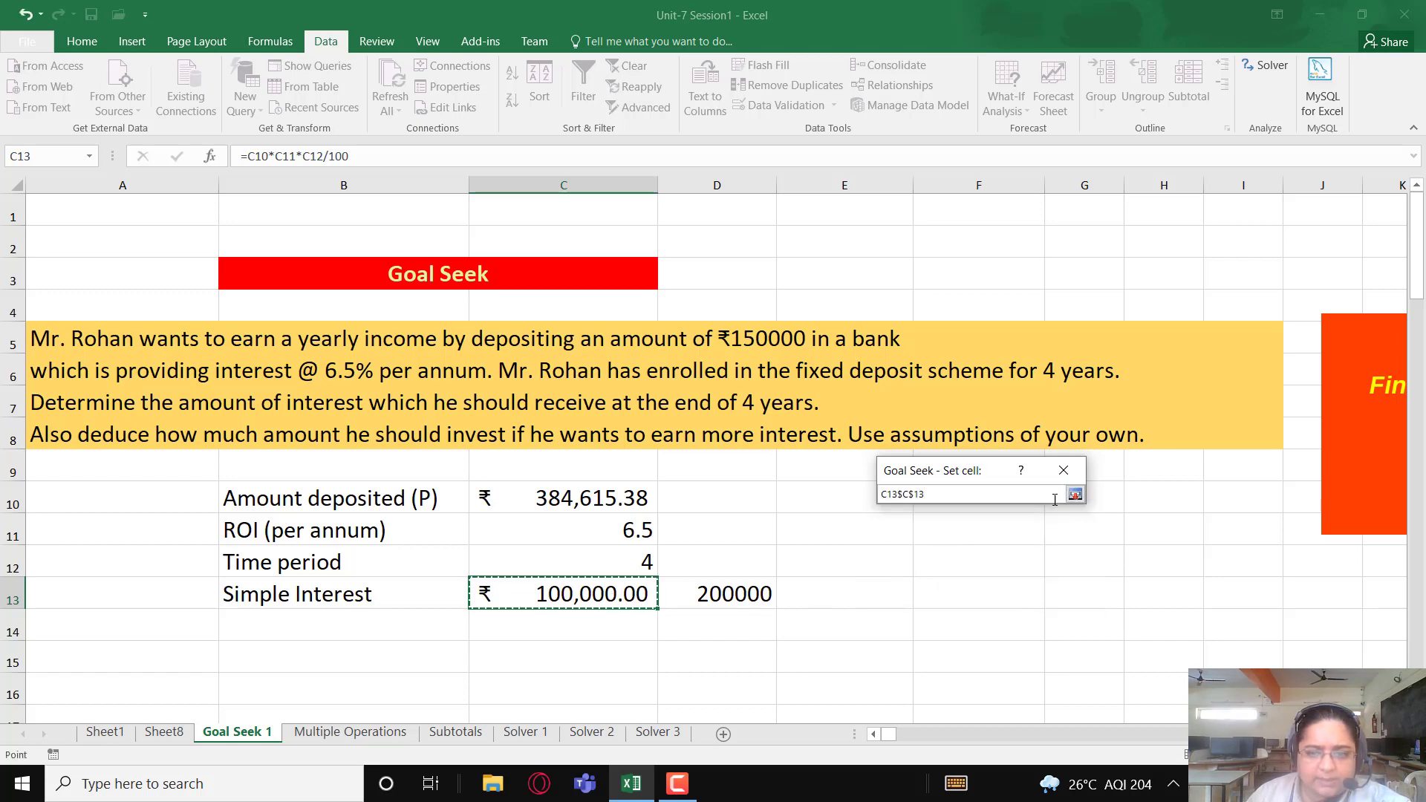
pyautogui.moveTo(939, 496); pyautogui.dragTo(745, 468)
pyautogui.press('BackSpace')
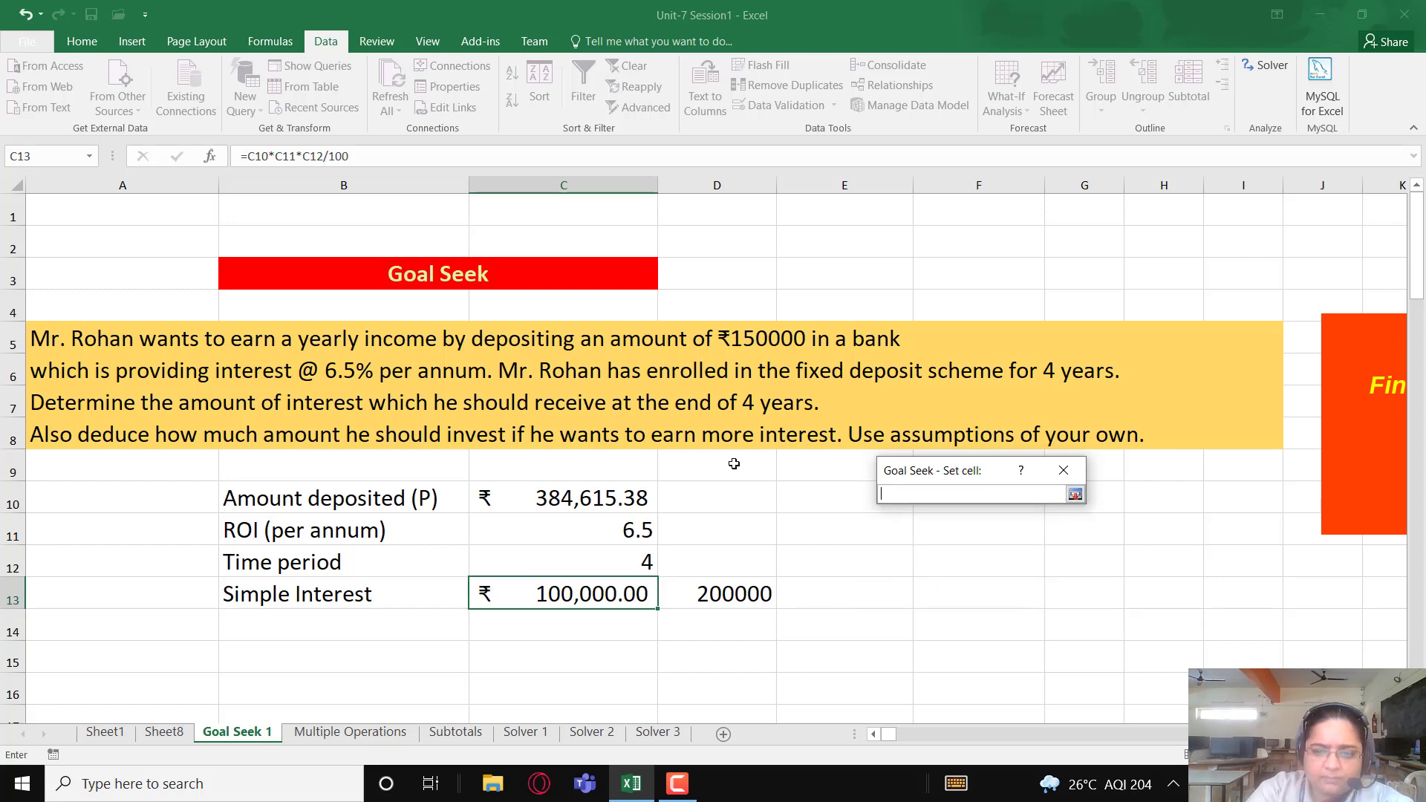
pyautogui.click(647, 595)
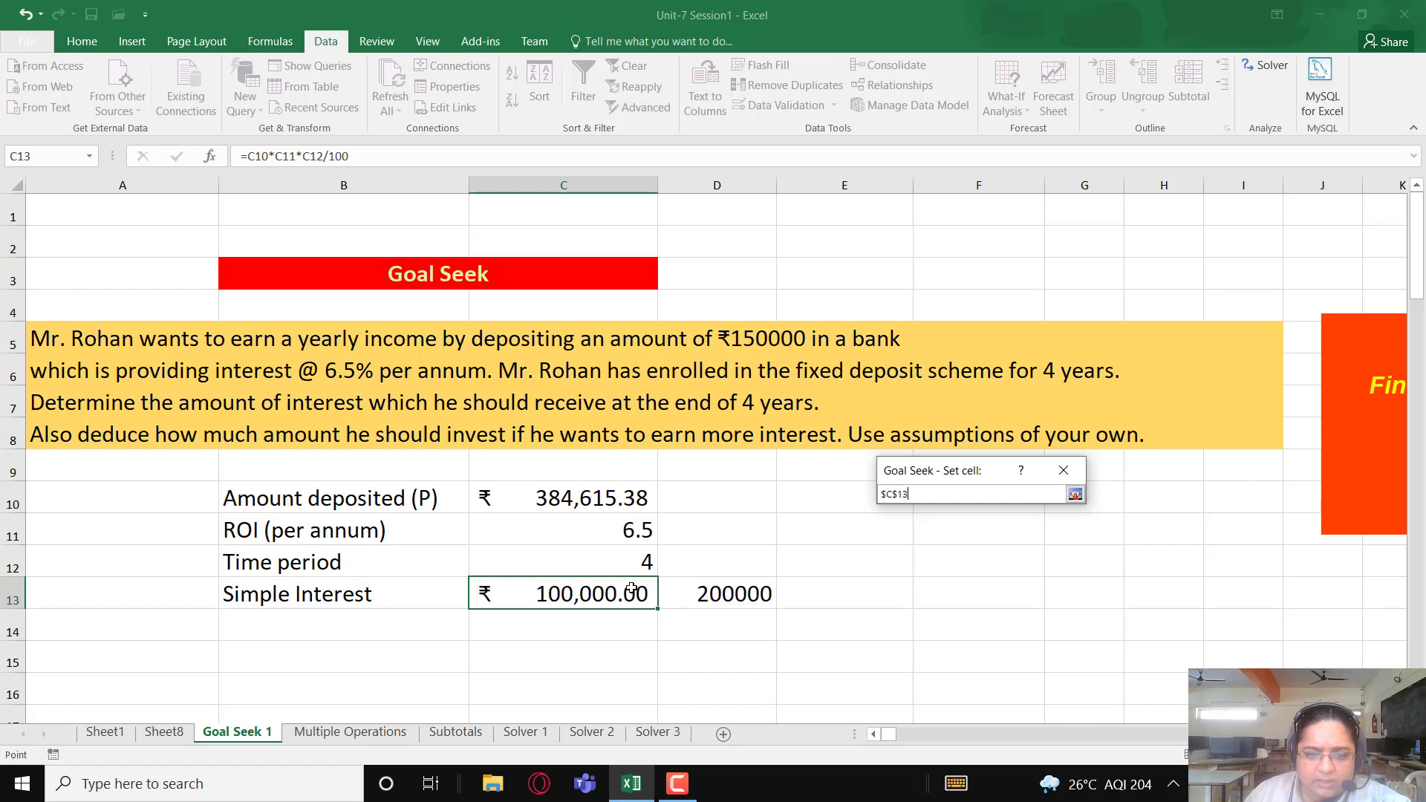
pyautogui.click(1075, 494)
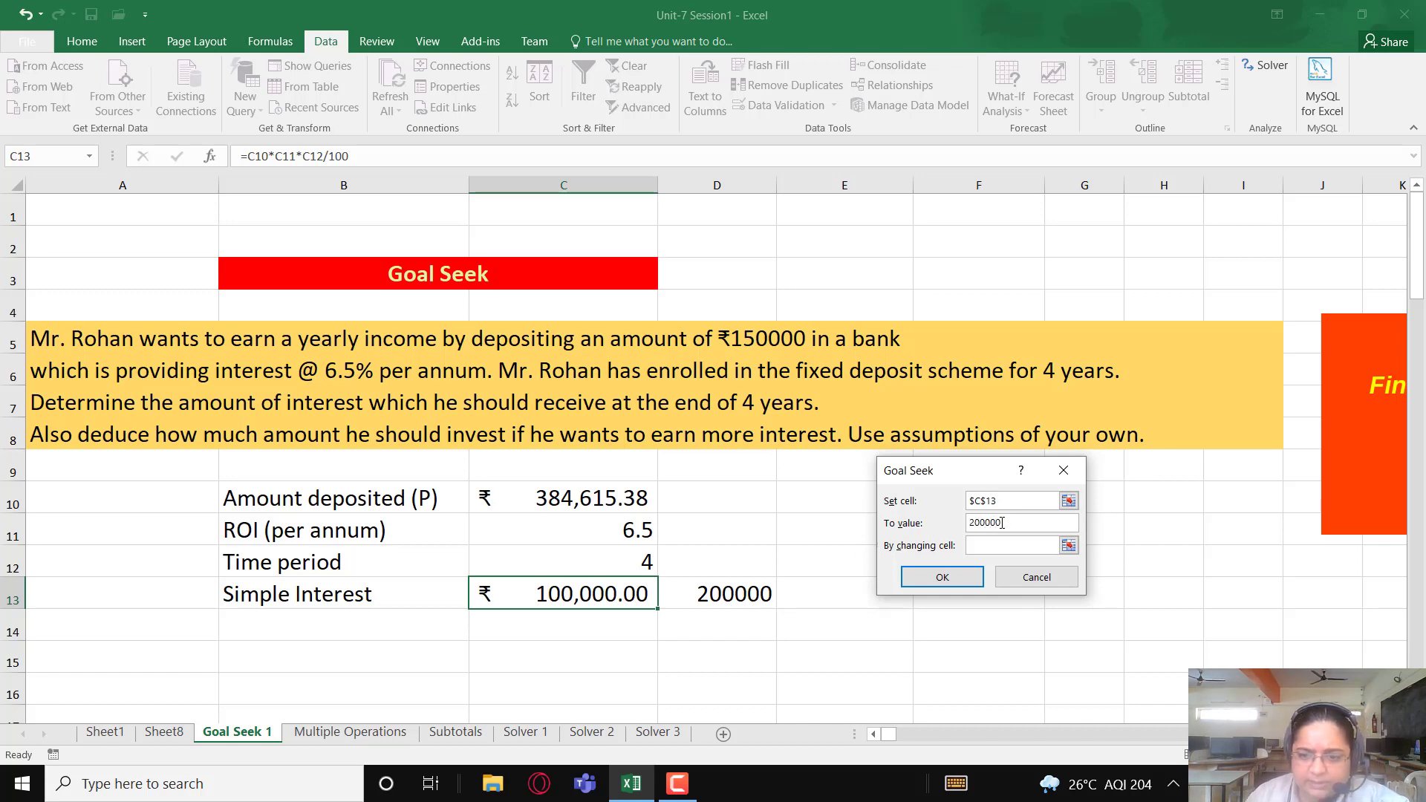
# - Choose the deposit in $C$10 as the changing cell, run the Goal Seek and keep its solution
pyautogui.click(1054, 546)
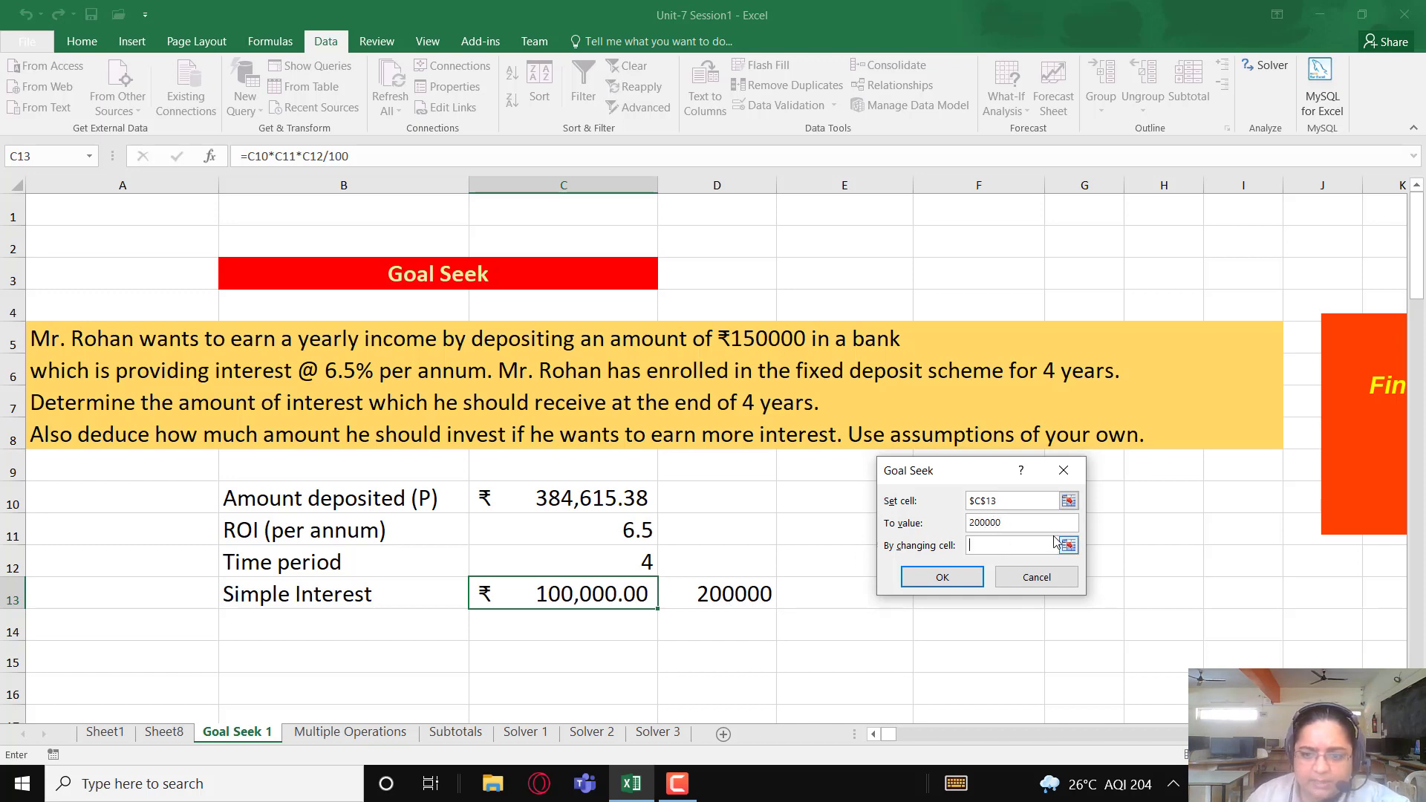
pyautogui.click(573, 509)
pyautogui.click(931, 579)
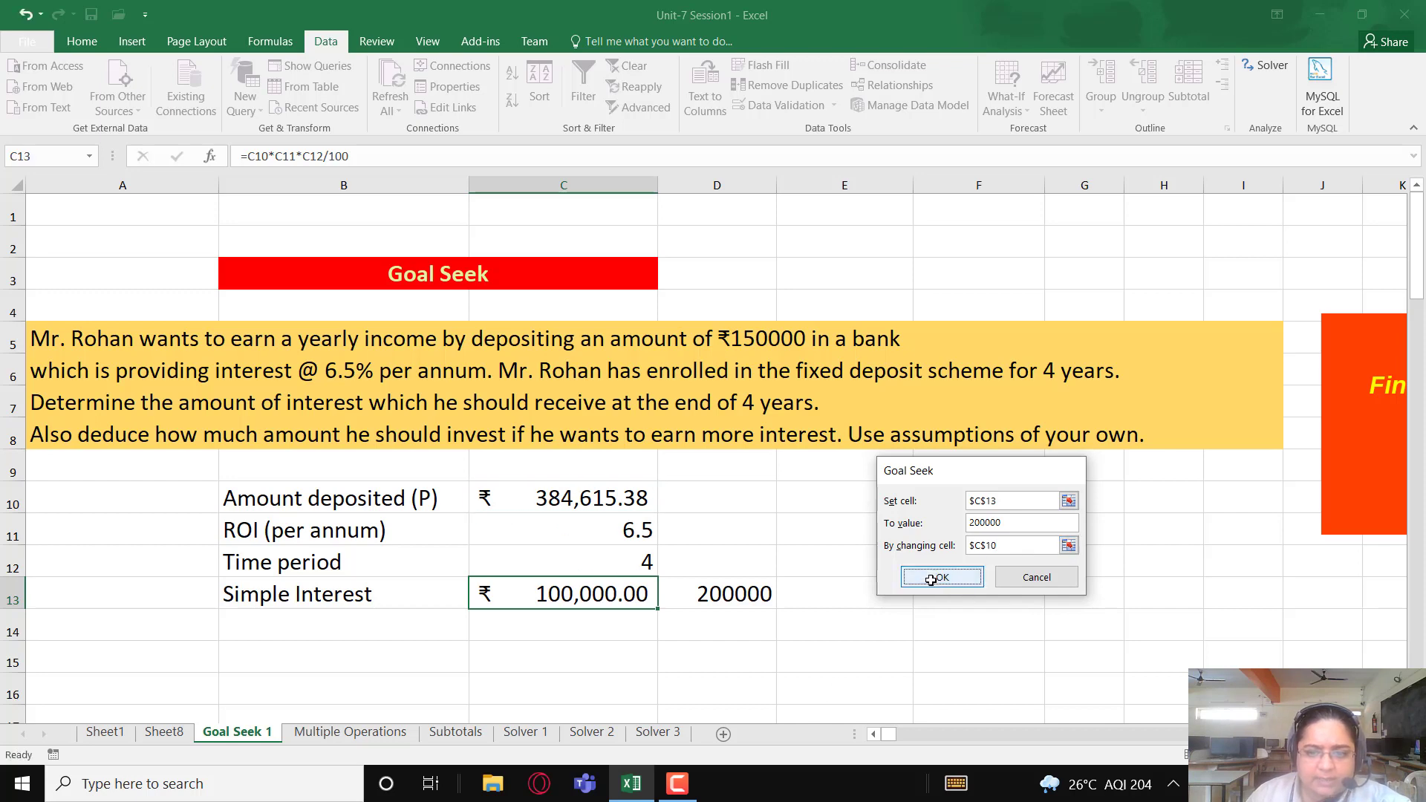
pyautogui.press('Return')
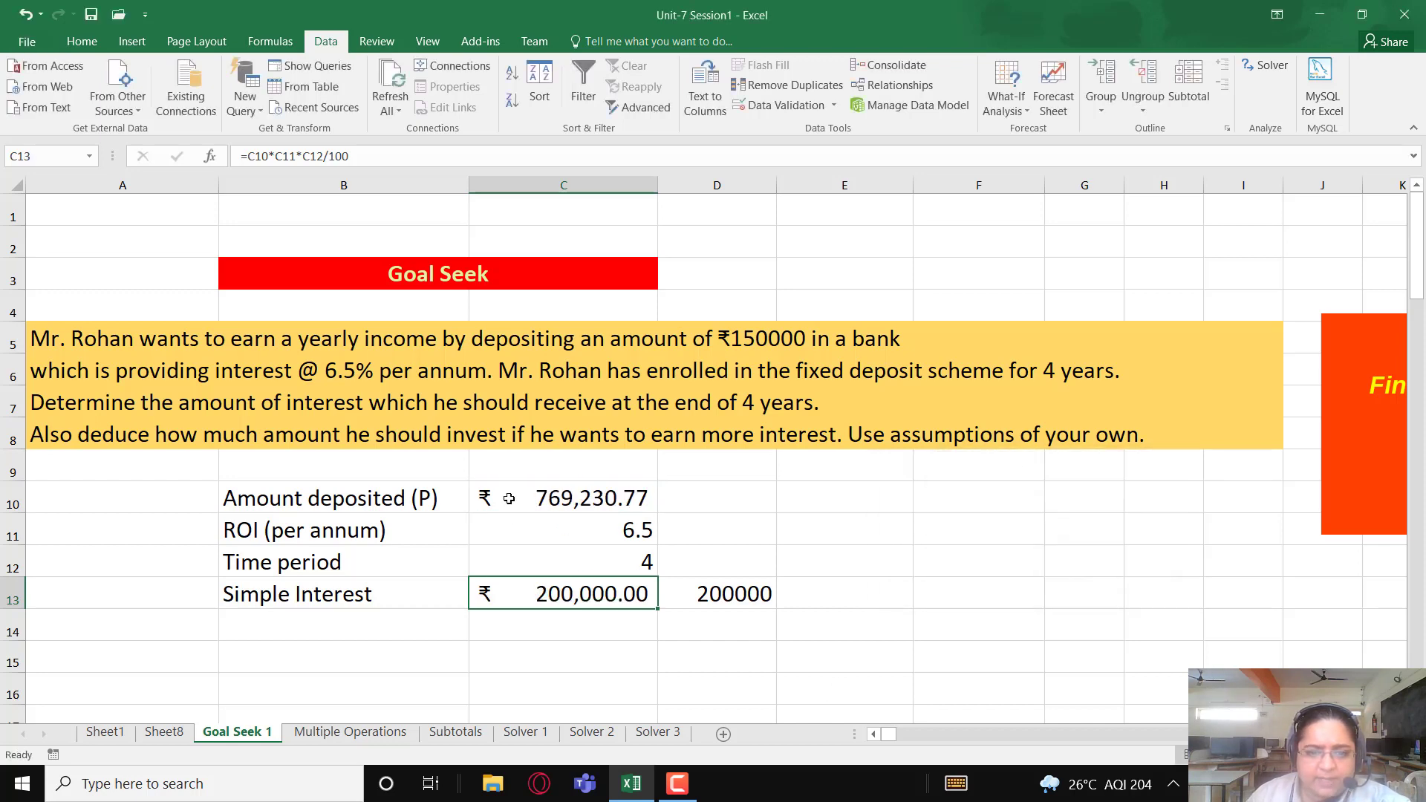
pyautogui.click(570, 496)
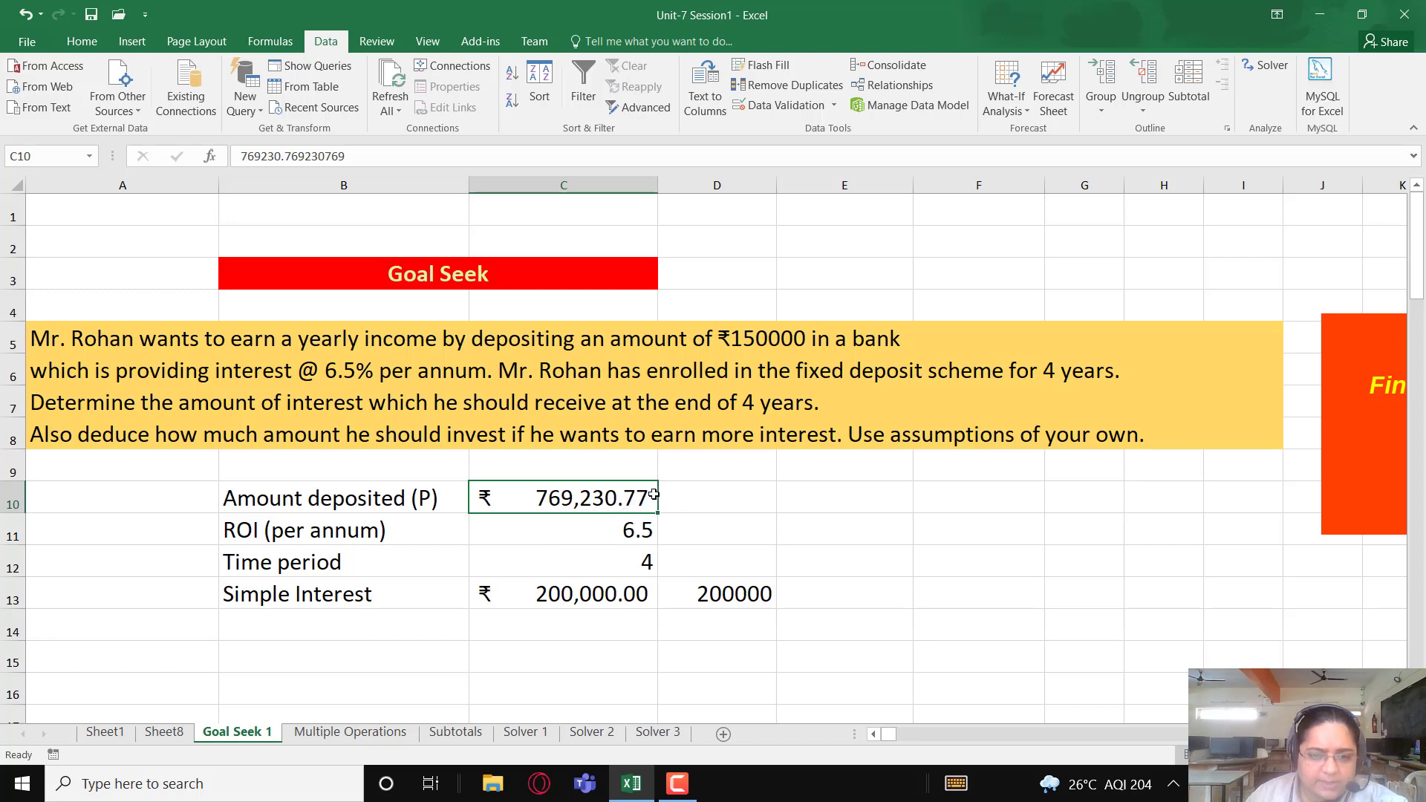
pyautogui.click(601, 595)
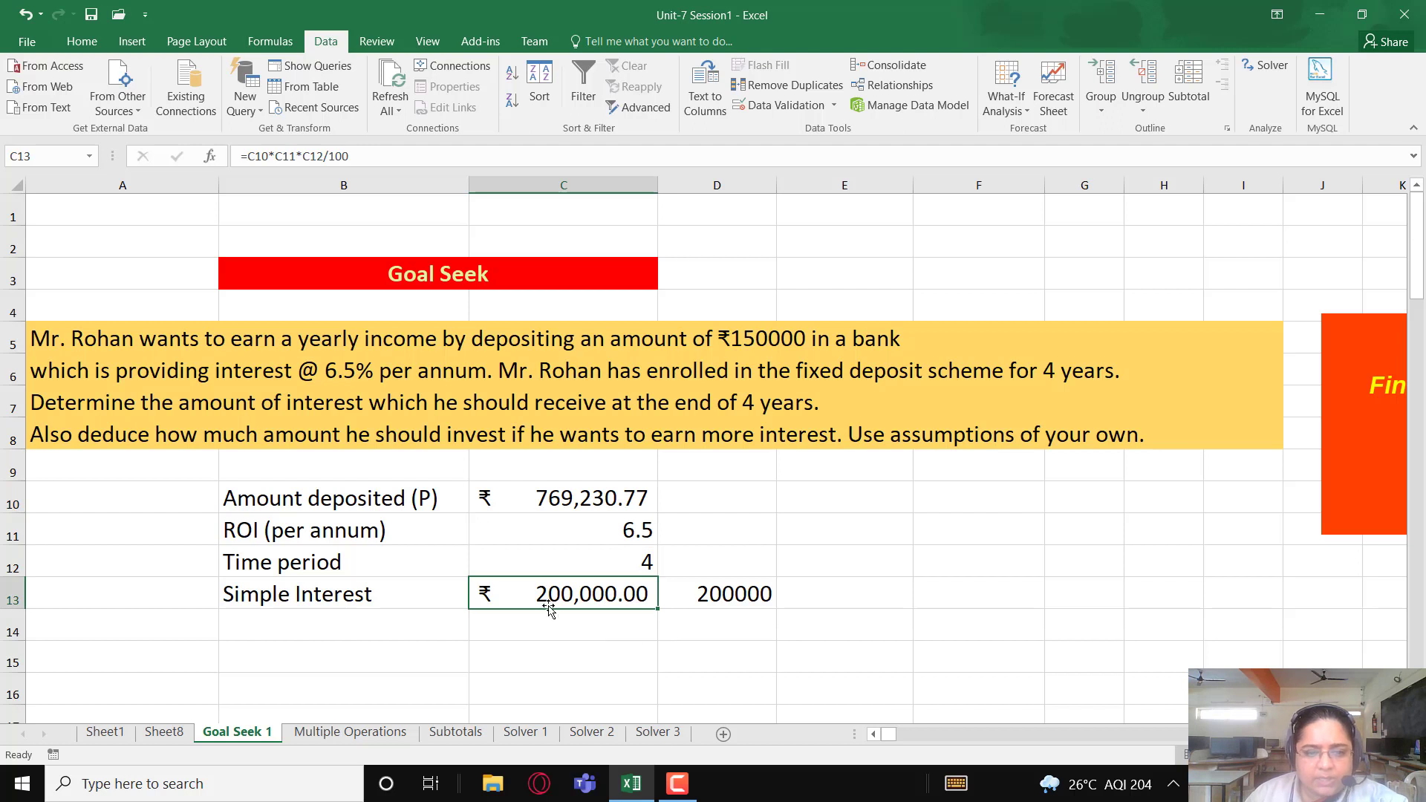